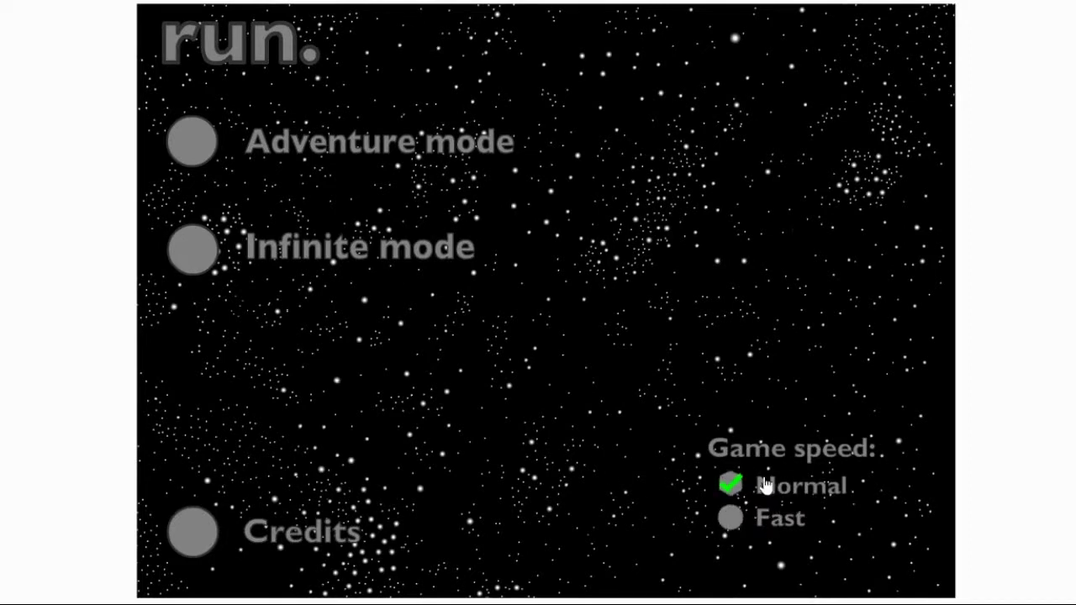
Step: Start a new Run game in Adventure mode at Normal game speed
left_click(359, 155)
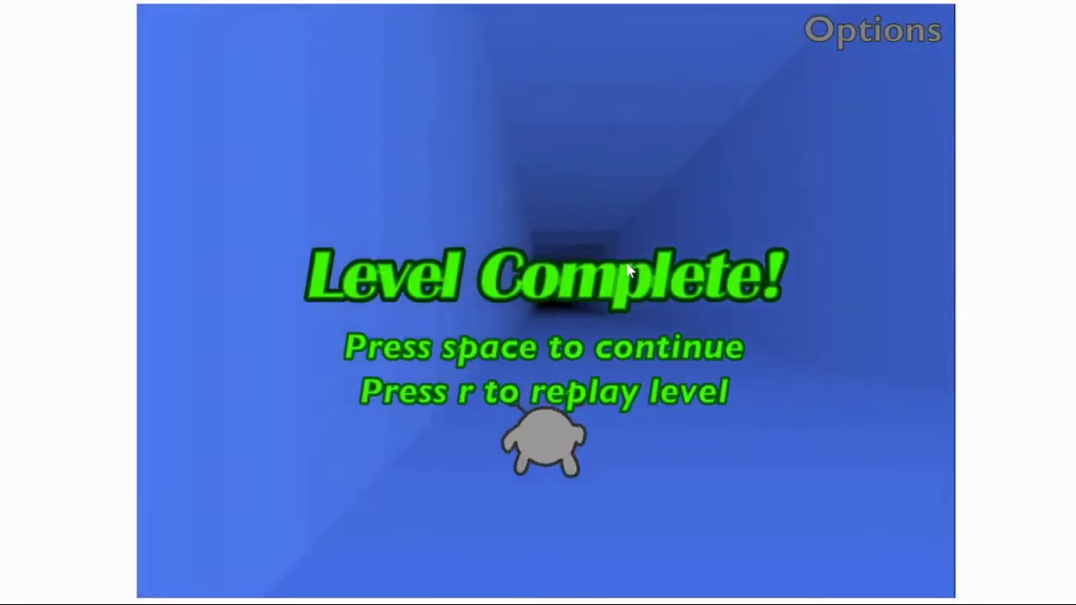
Step: Clear the blue tunnel levels by jumping gaps and switching walls, continuing past each Level Complete
key("space")
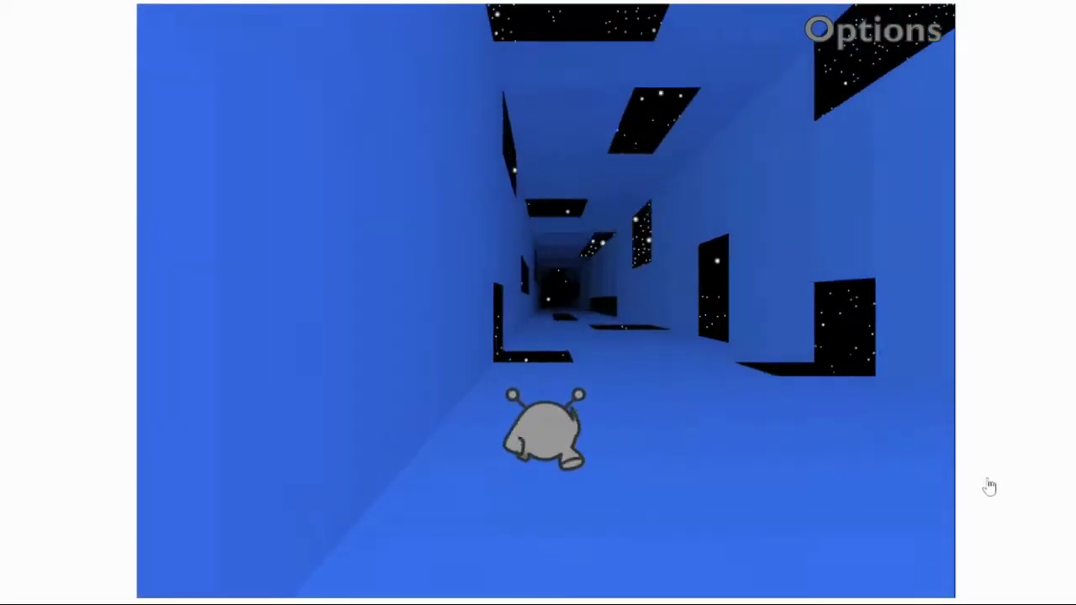
key("Left")
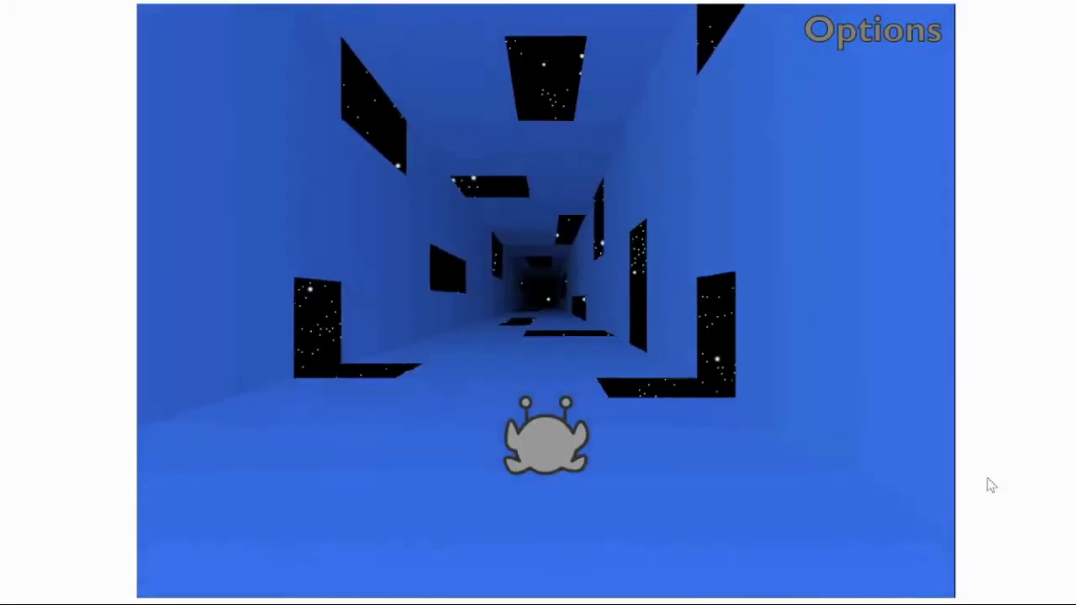
key("space")
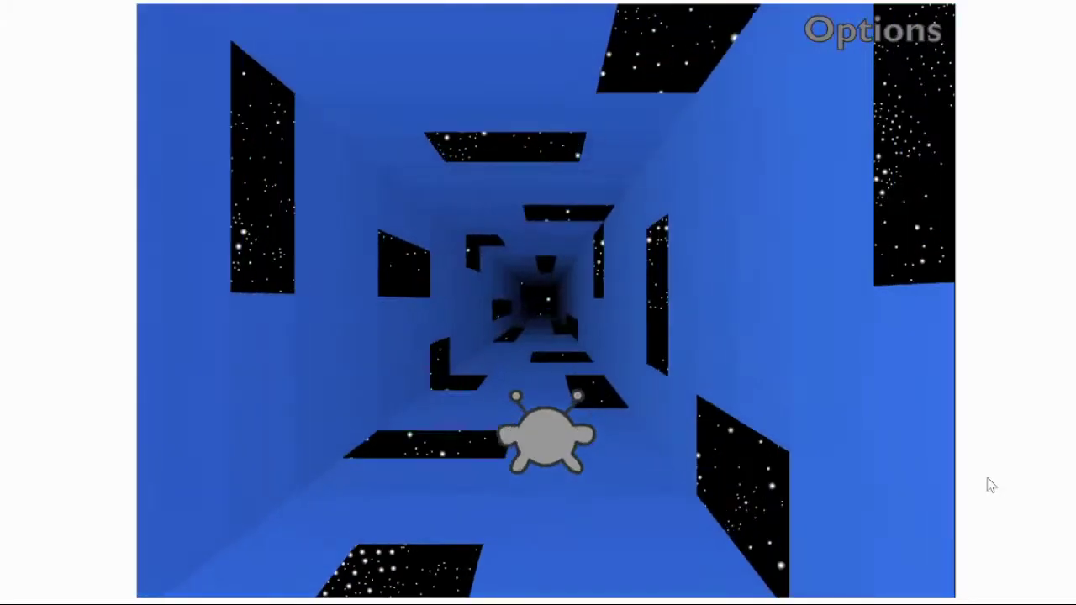
key("Left")
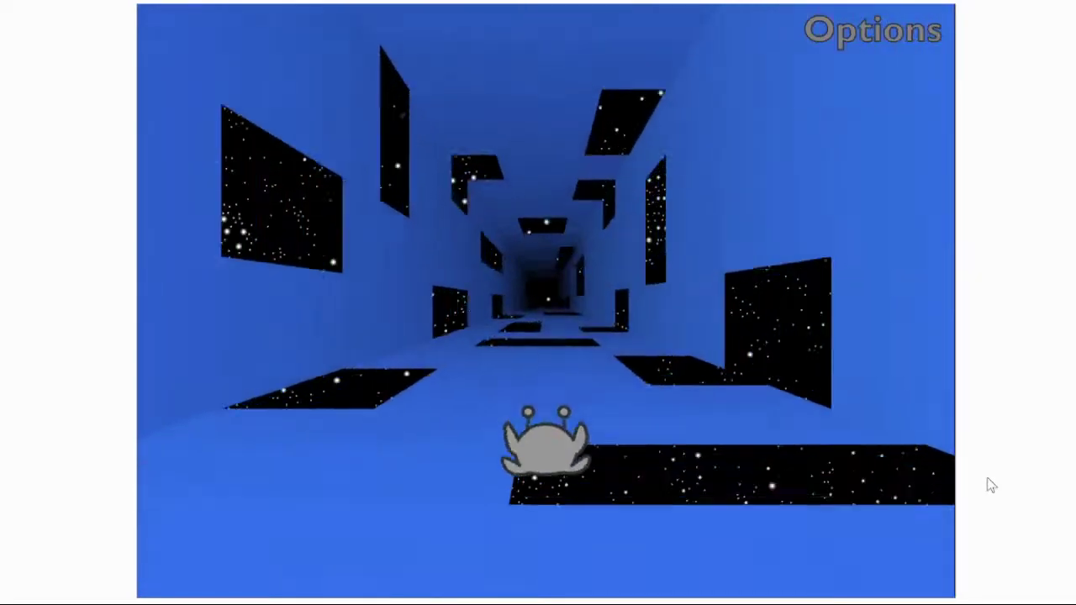
key("Right")
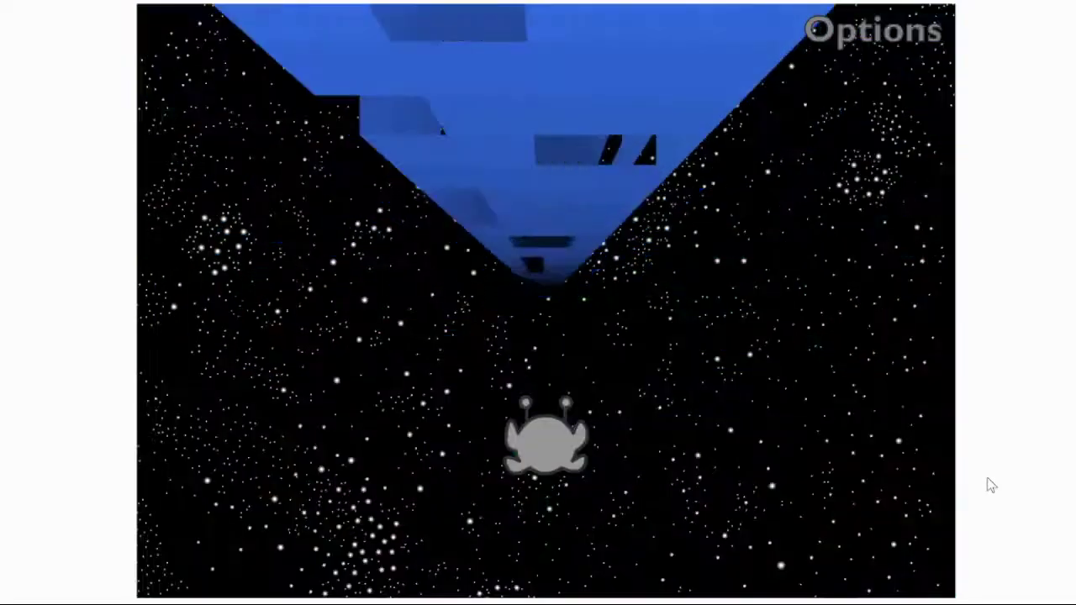
key("space")
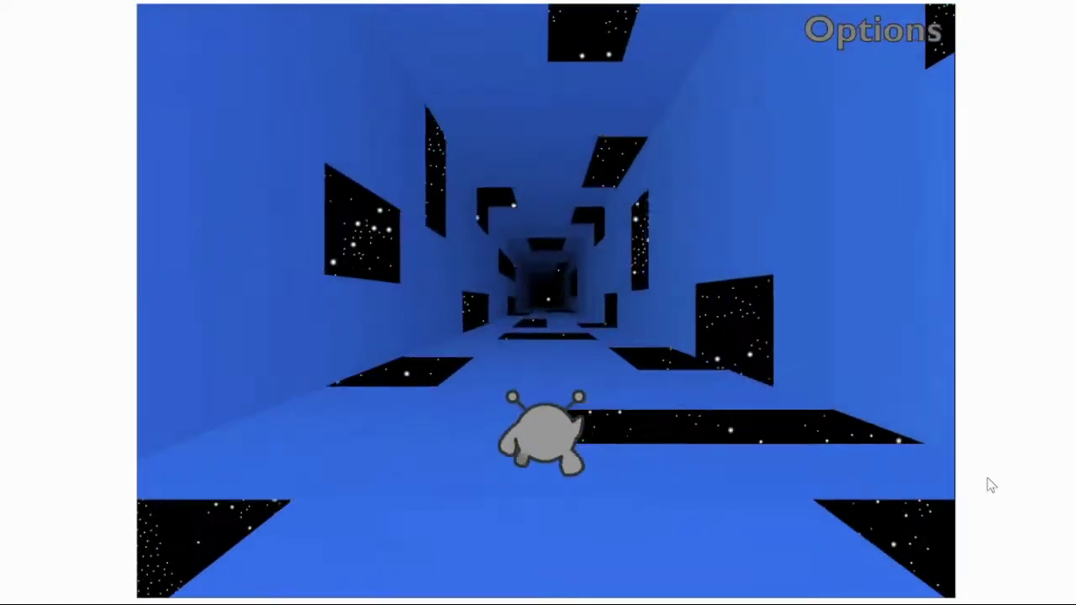
key("Left")
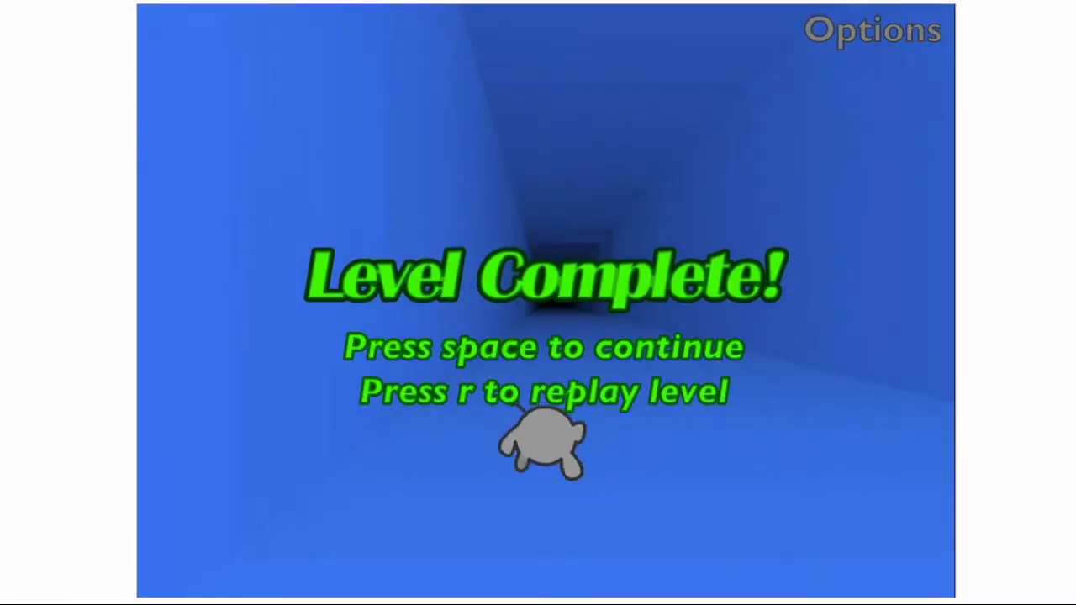
key("space")
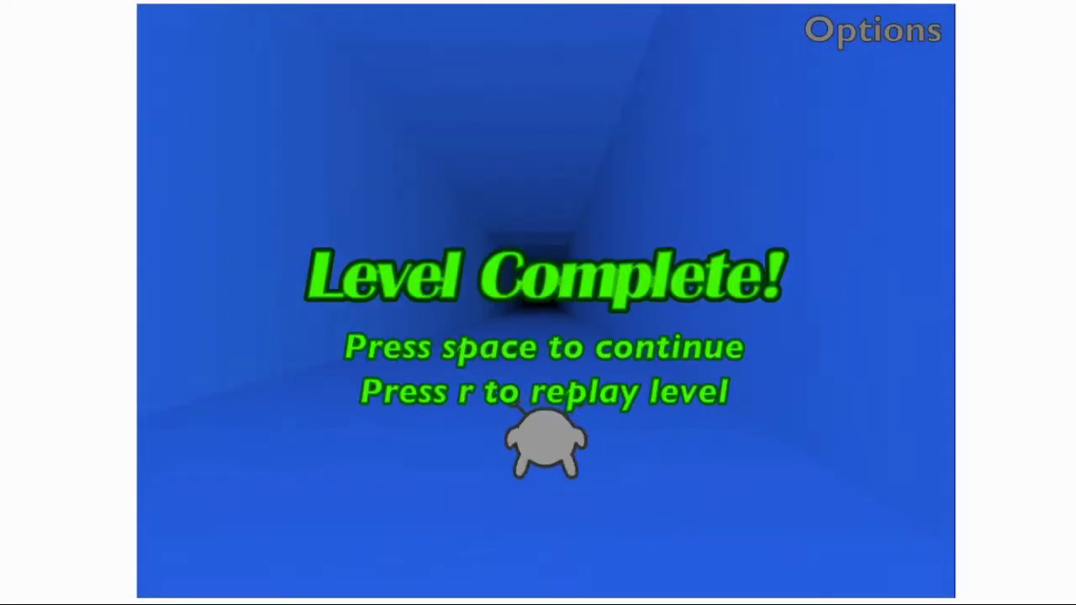
key("space")
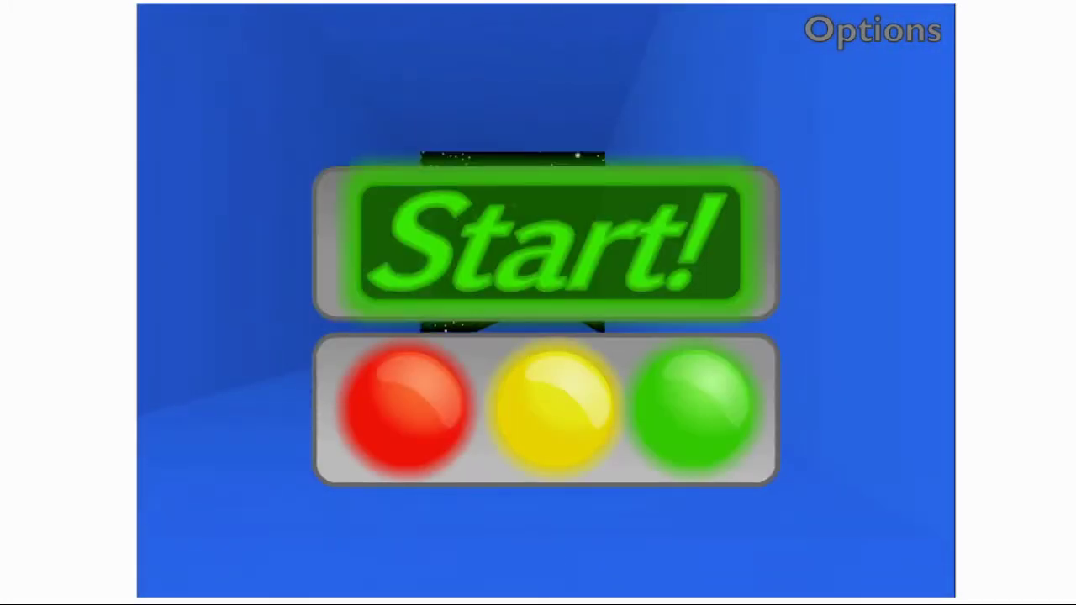
Step: Start the open-platform tunnel level and weave between walls to avoid open space
key("space")
key("Right")
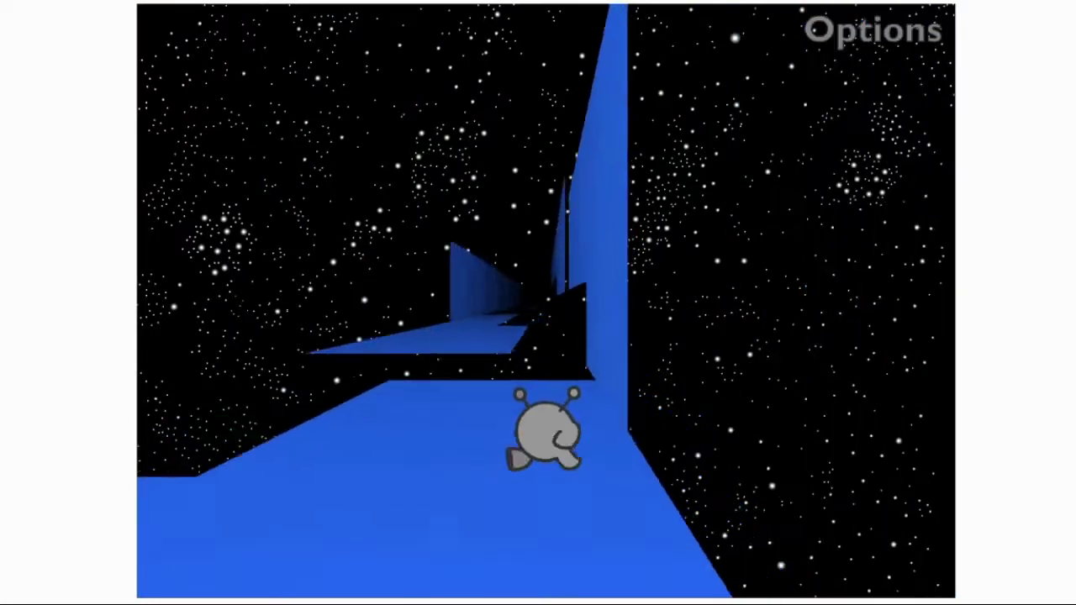
key("Left")
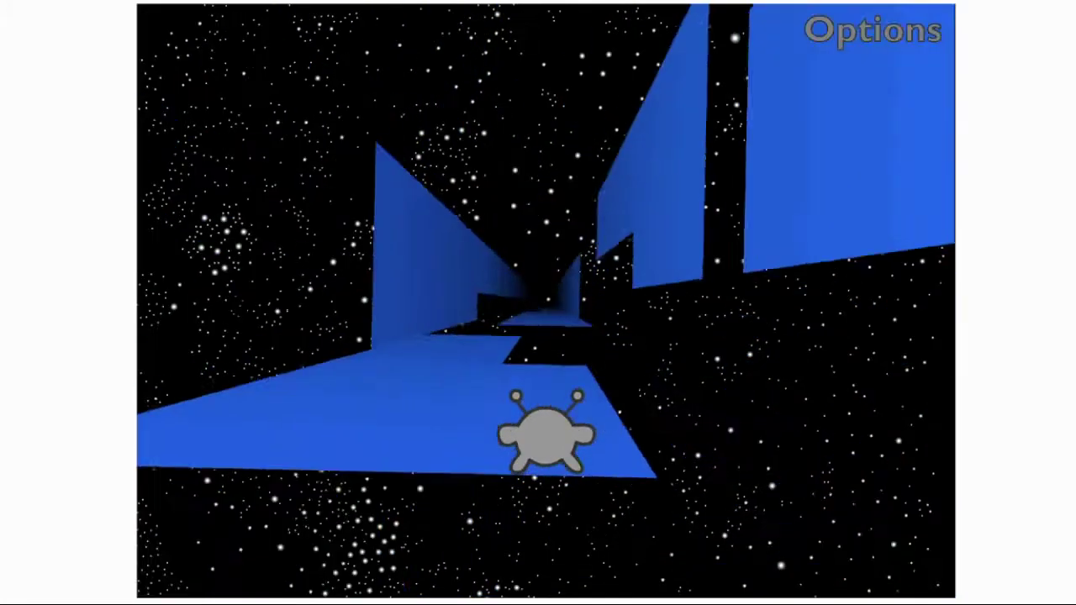
key("Right")
key("Left")
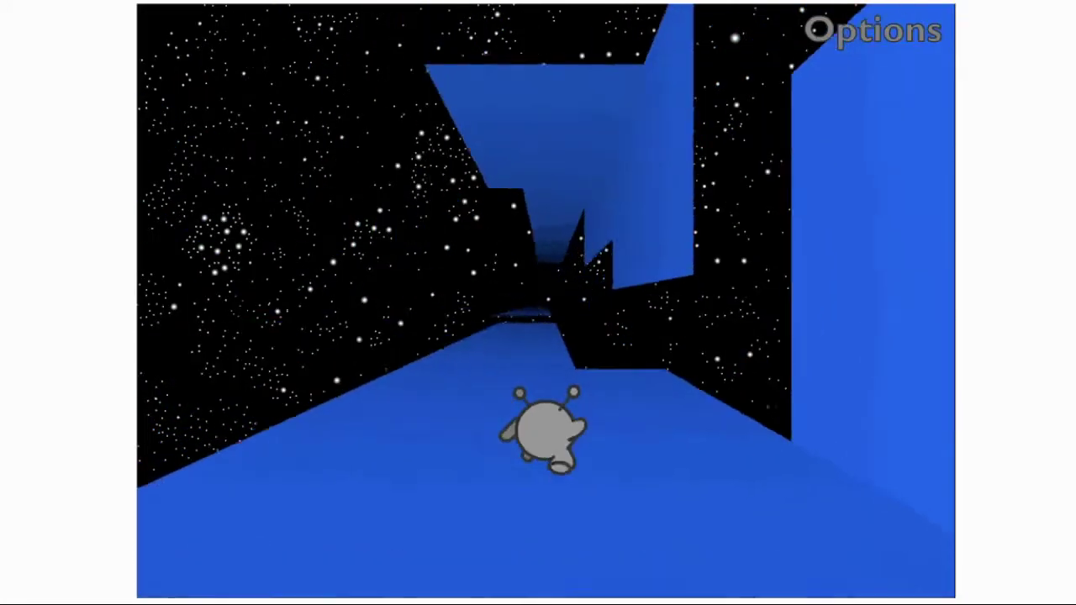
key("Right")
key("Left")
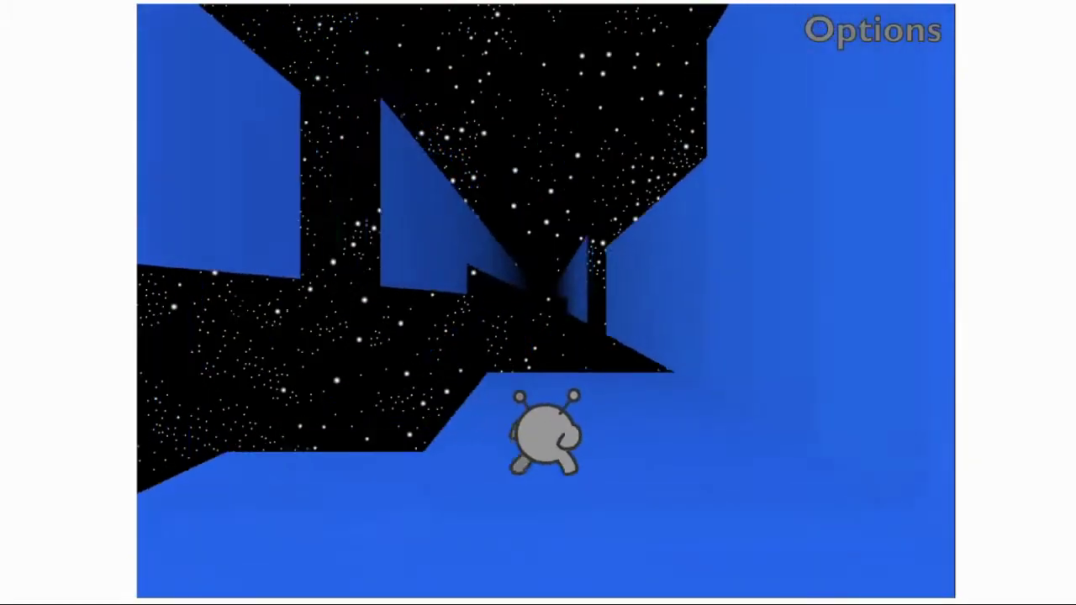
key("Right")
key("Right")
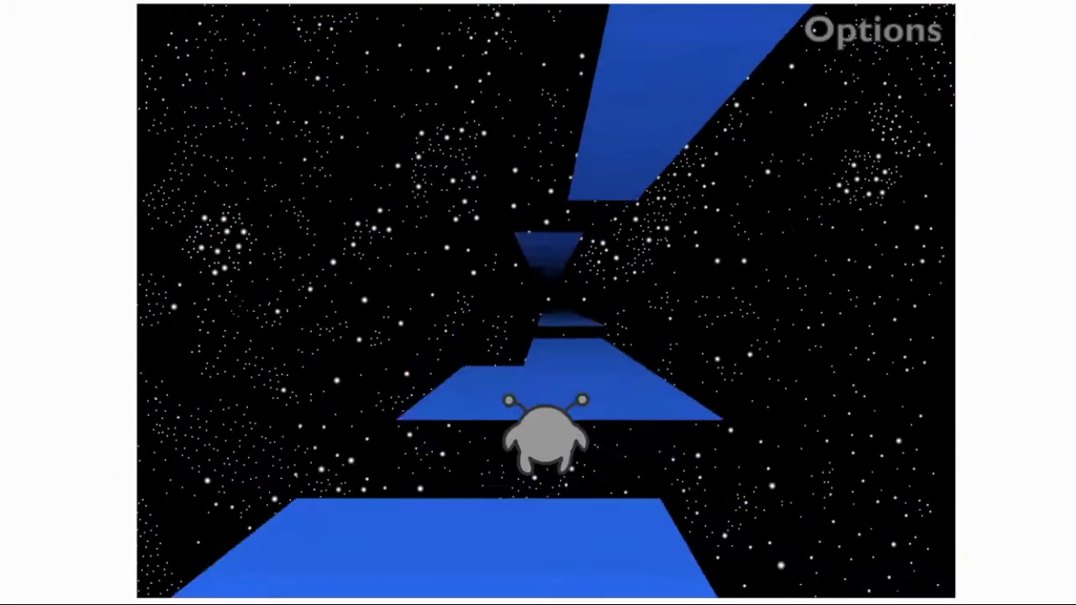
Step: Cross the broken stretch along the side walls, then continue and jump through the checkered level
key("Left")
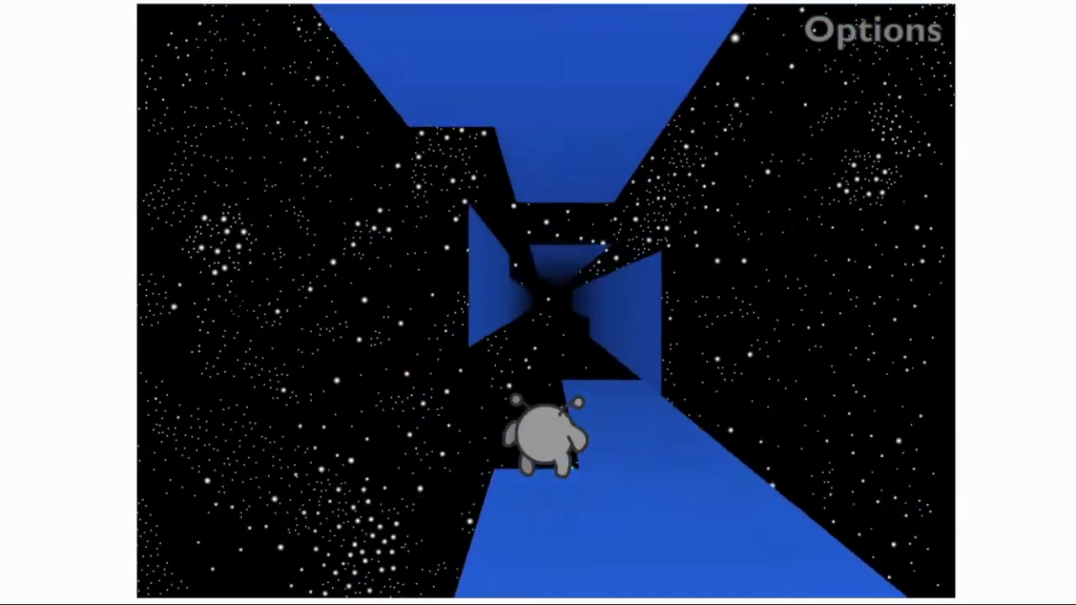
key("Right")
key("Left")
key("Right")
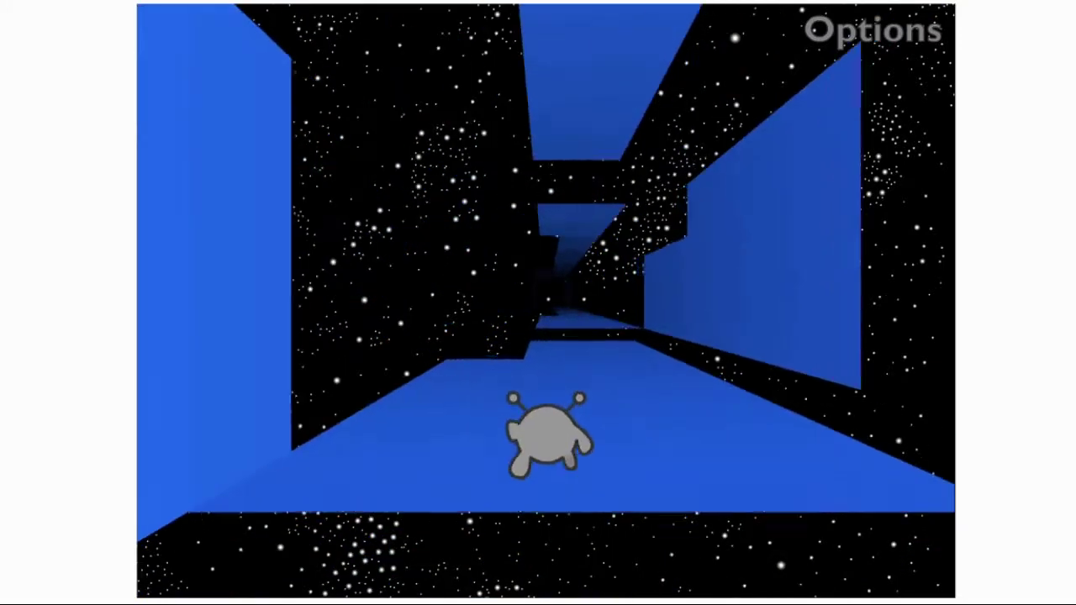
key("Left")
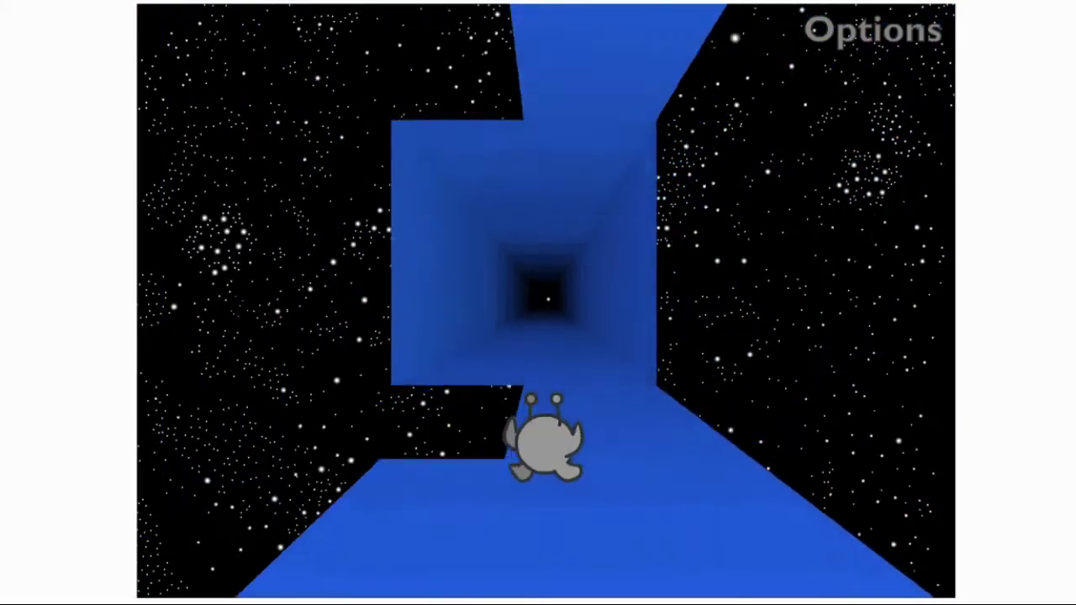
key("Right")
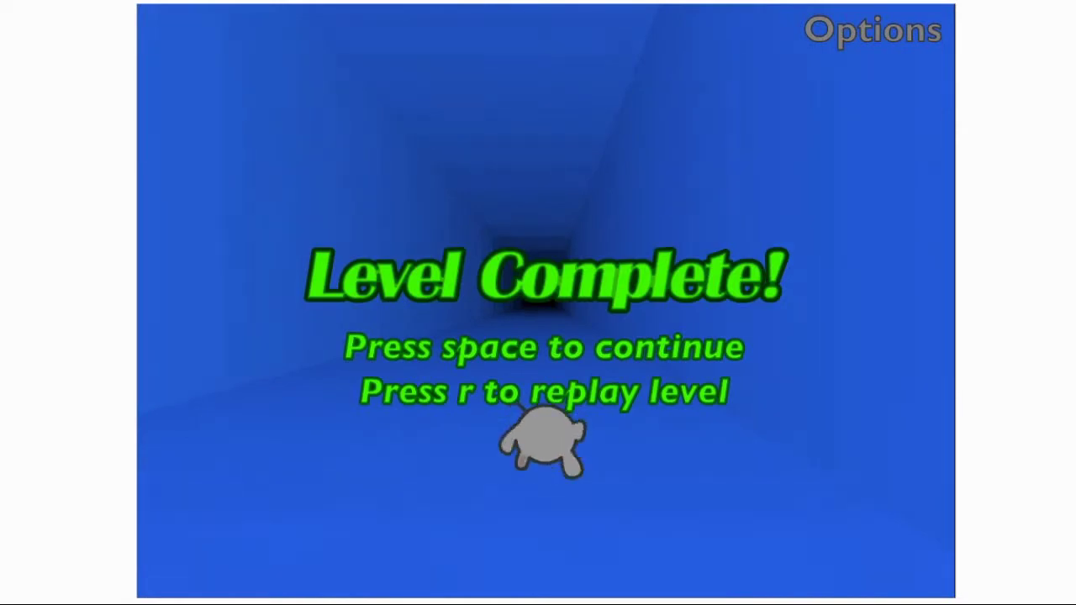
key("space")
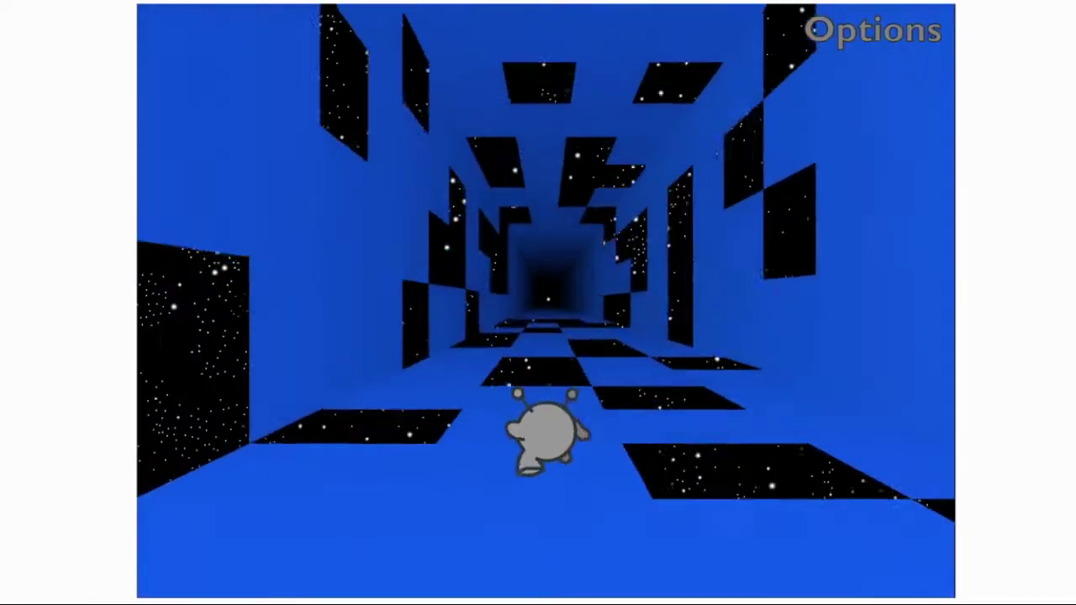
key("space")
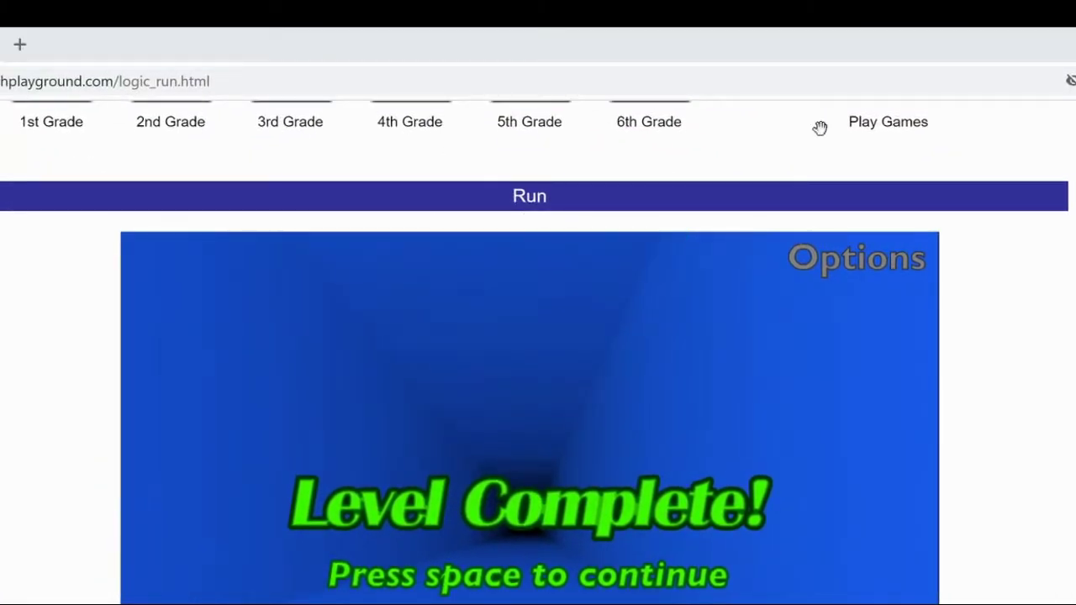
scroll(788, 284, "down", 3)
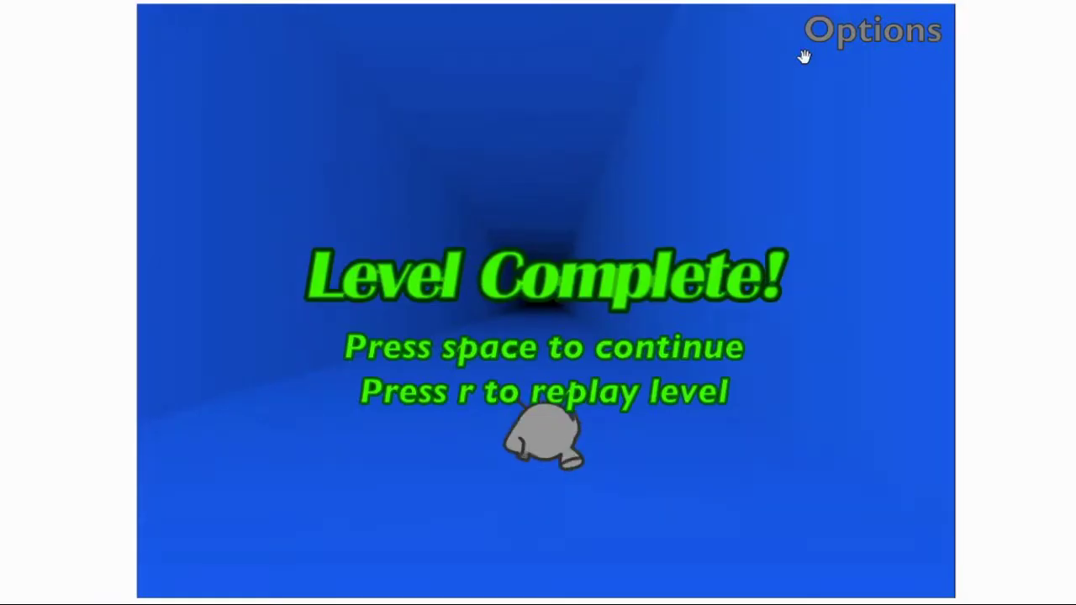
Step: Continue past Level Complete into the next tunnel level
key("space")
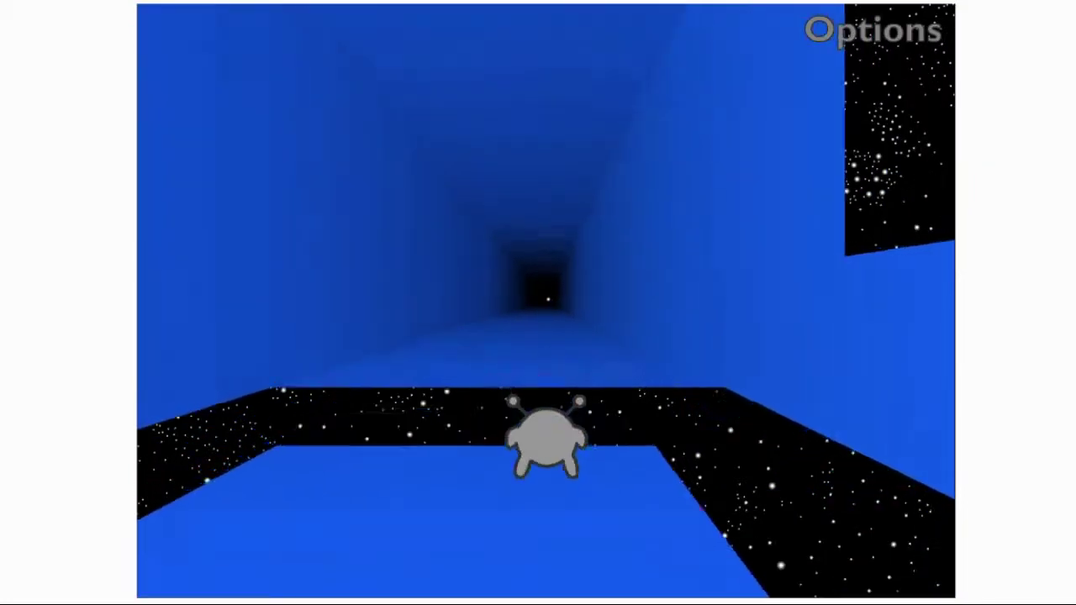
scroll(1059, 244, "up", 3)
scroll(1059, 236, "up", 3)
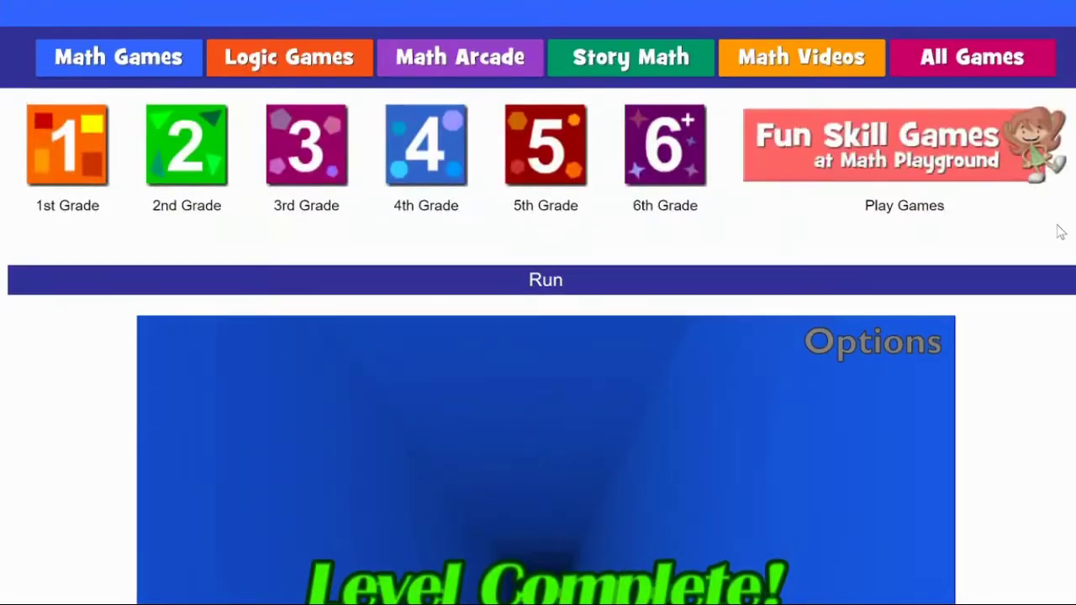
scroll(1059, 236, "up", 1)
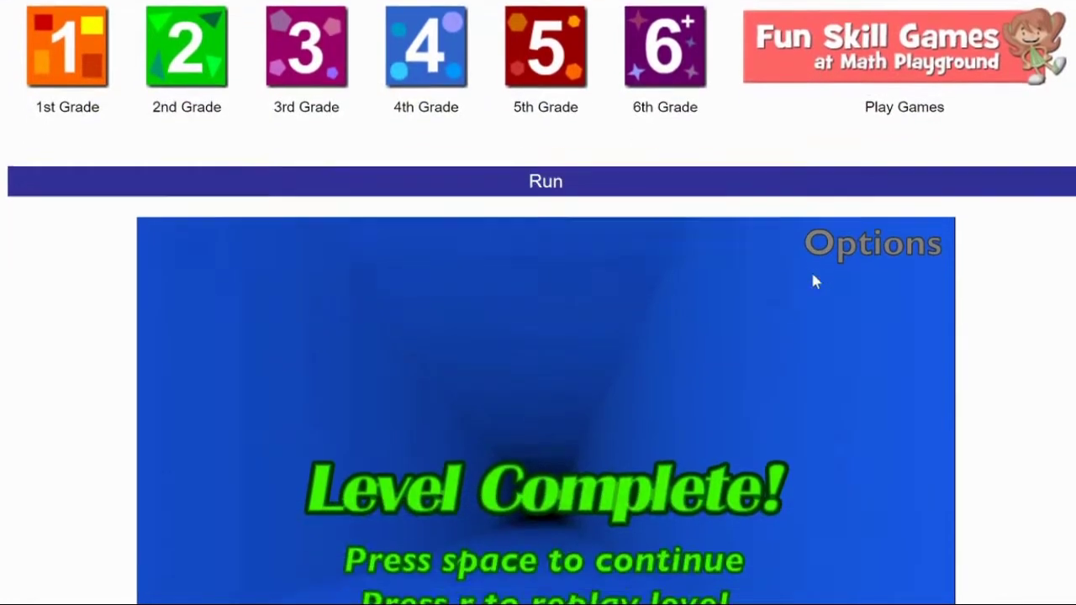
scroll(810, 269, "down", 5)
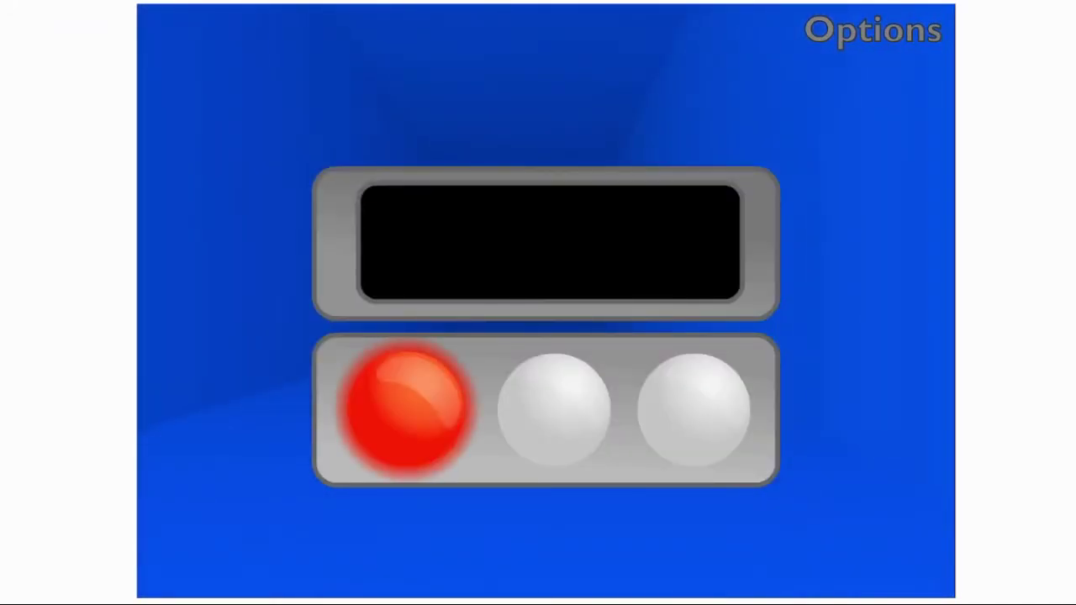
Step: Start the checkered tunnel level, then advance past two Level Complete screens
key("space")
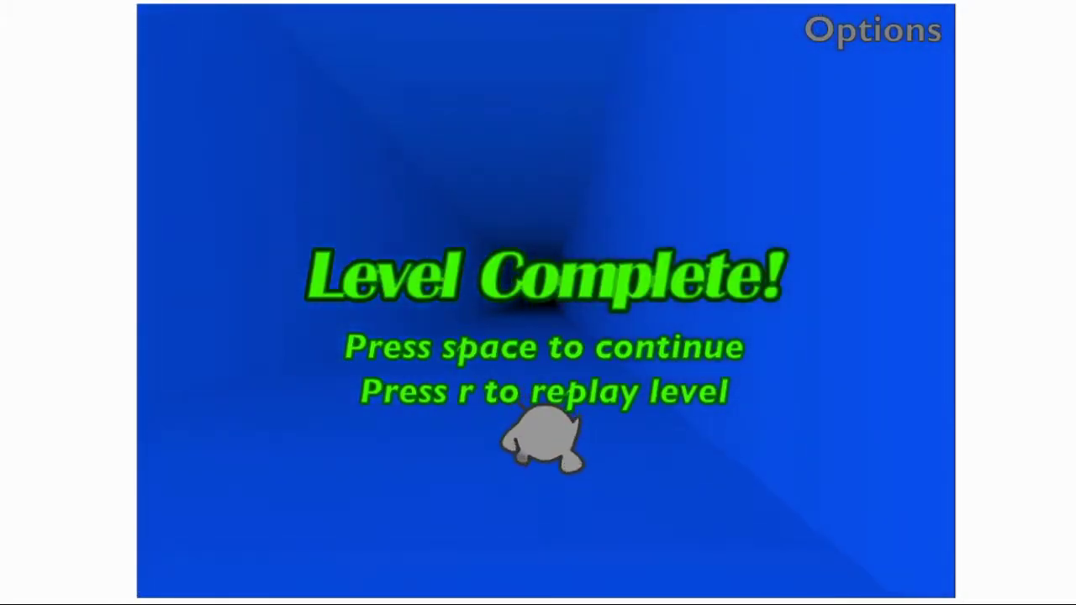
key("space")
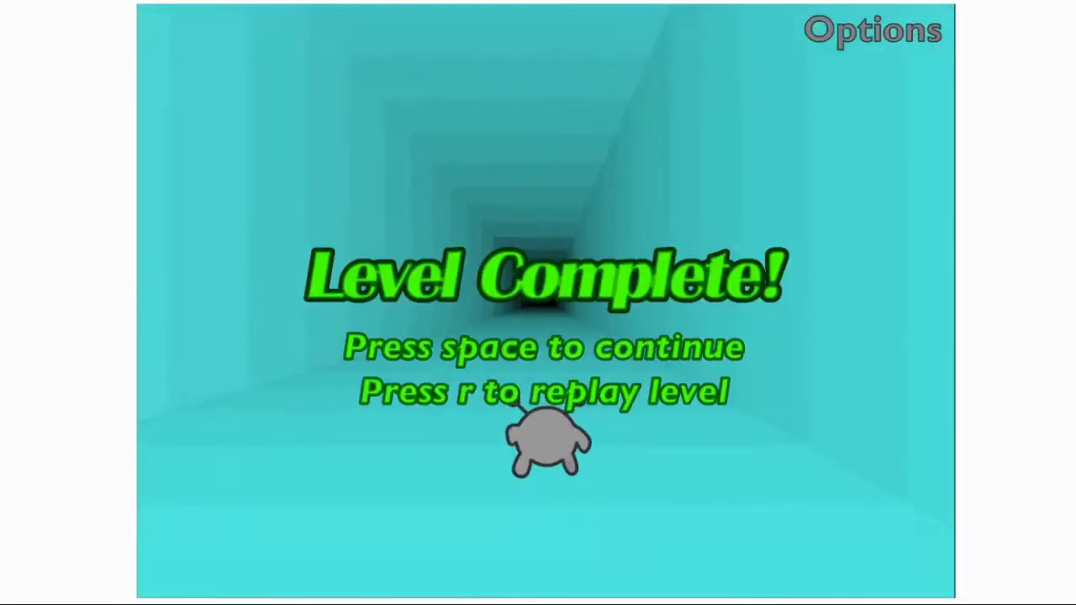
key("space")
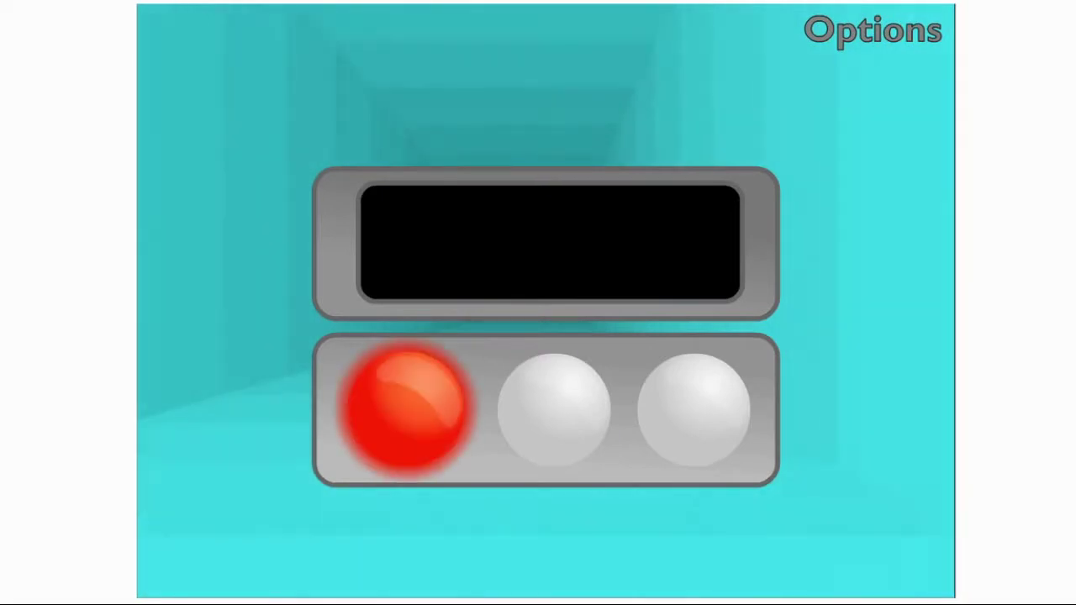
Step: Remap jump, left and right to the Up, Left and Right arrow keys, then resume
left_click(840, 34)
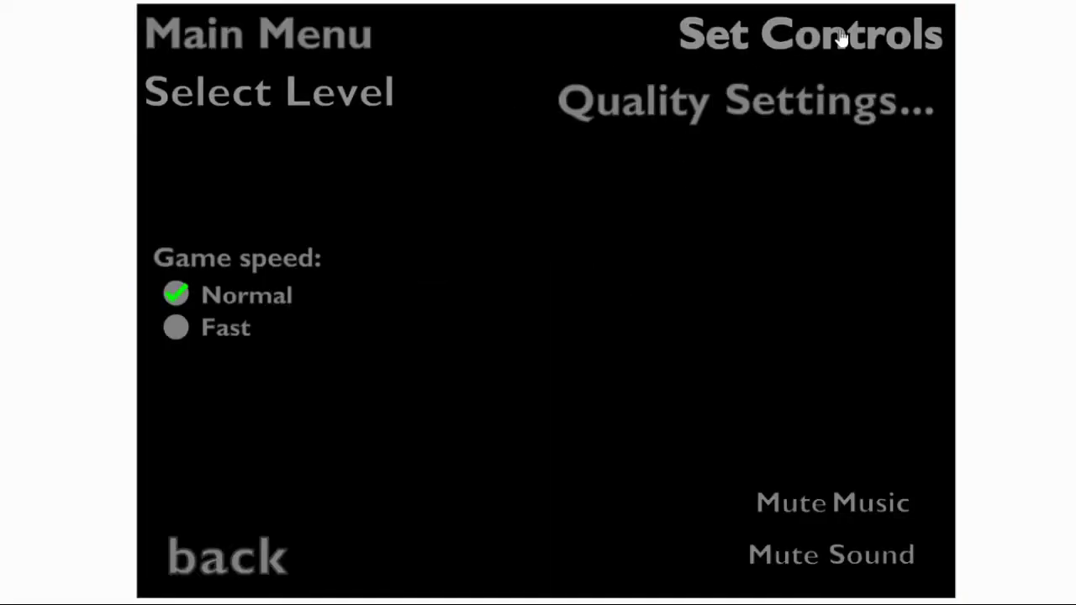
left_click(840, 36)
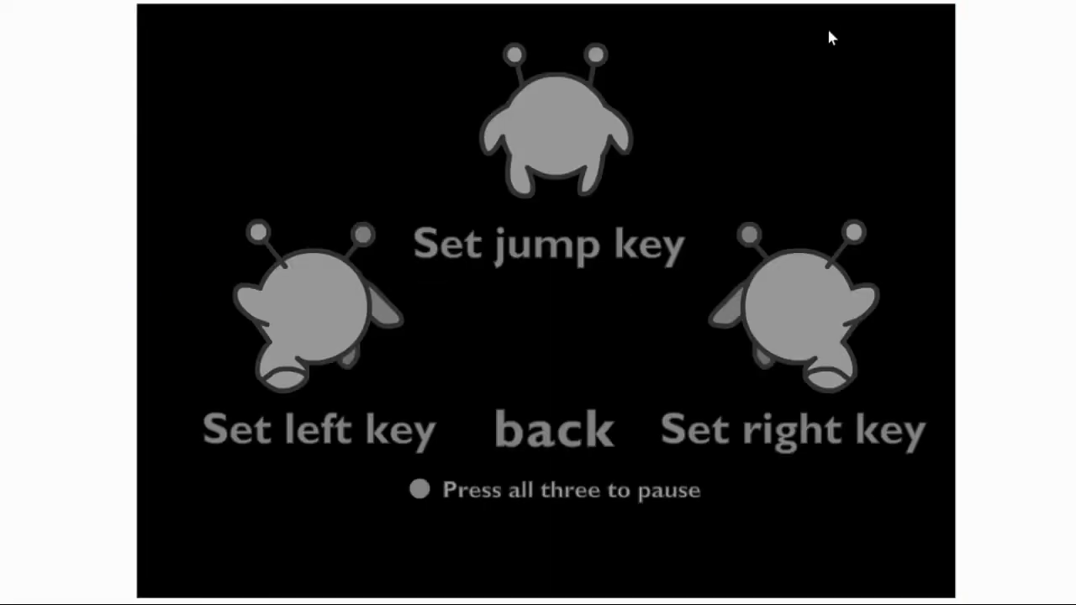
left_click(576, 119)
key("Up")
key("Left")
left_click(826, 314)
key("Right")
left_click(568, 425)
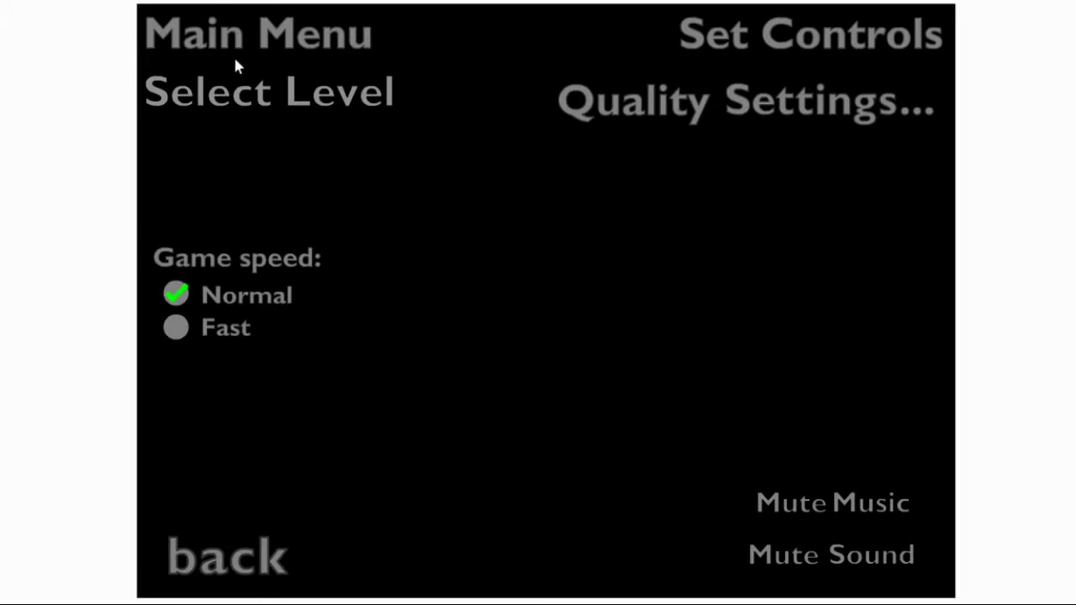
left_click(248, 554)
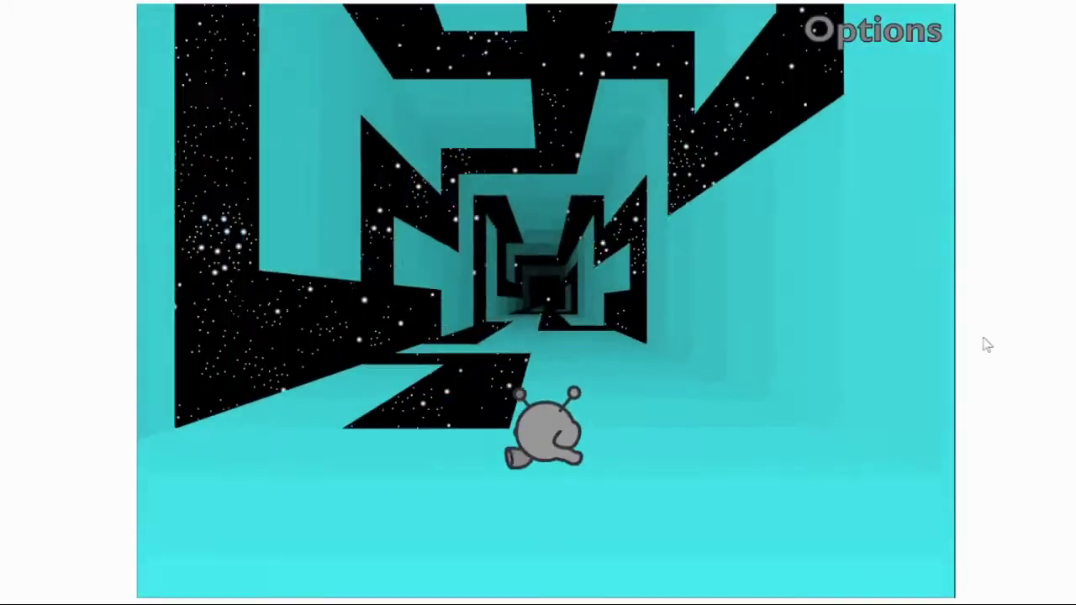
Step: Steer onto a side wall, then reassign jump to the Up key again and resume
key("Left")
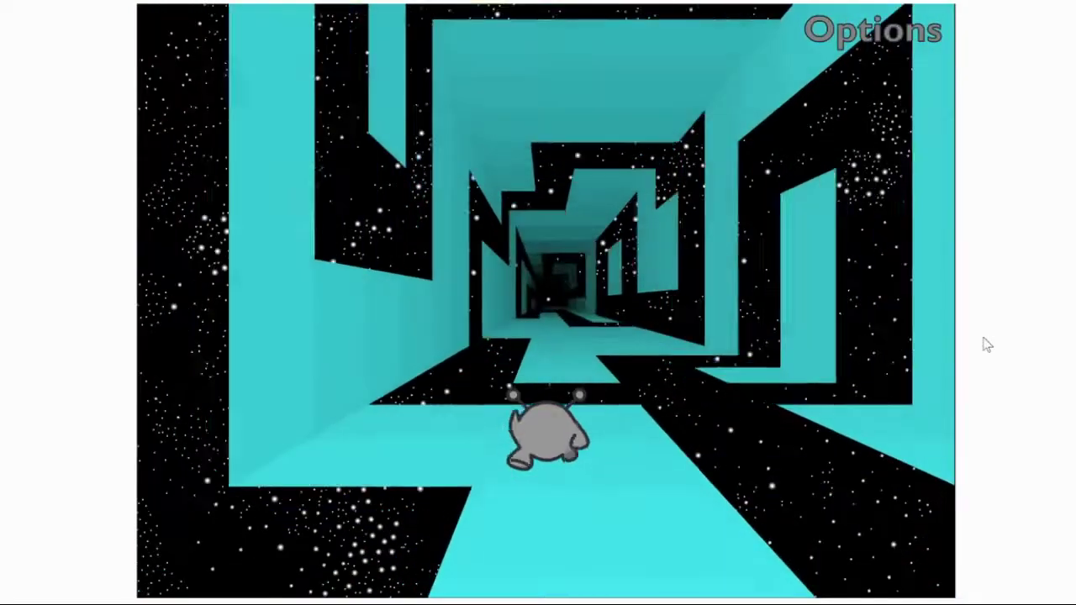
key("Left")
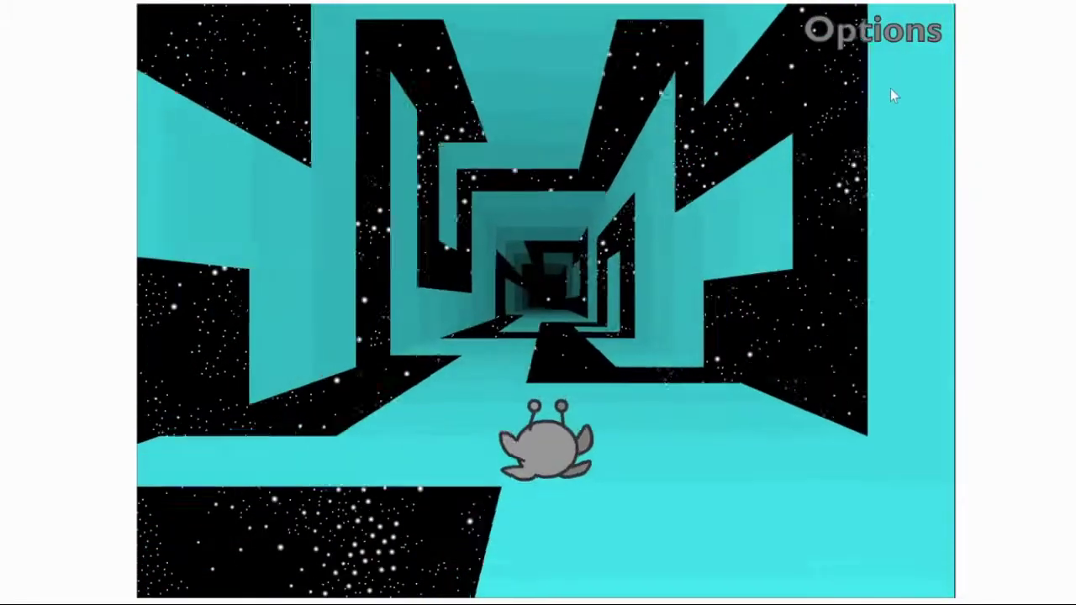
left_click(887, 38)
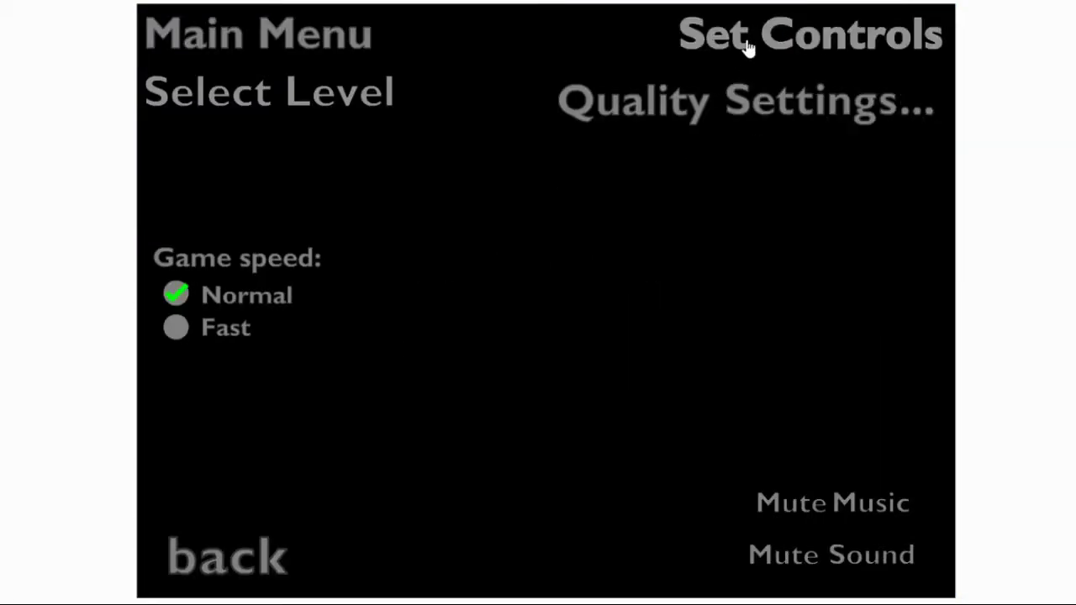
left_click(748, 34)
key("Up")
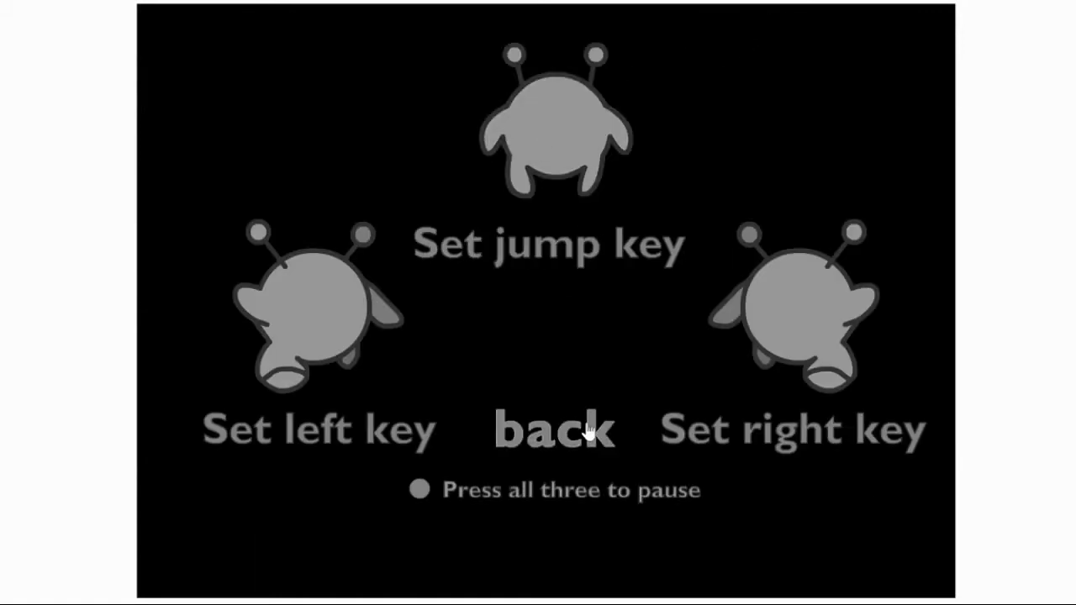
left_click(588, 430)
left_click(176, 570)
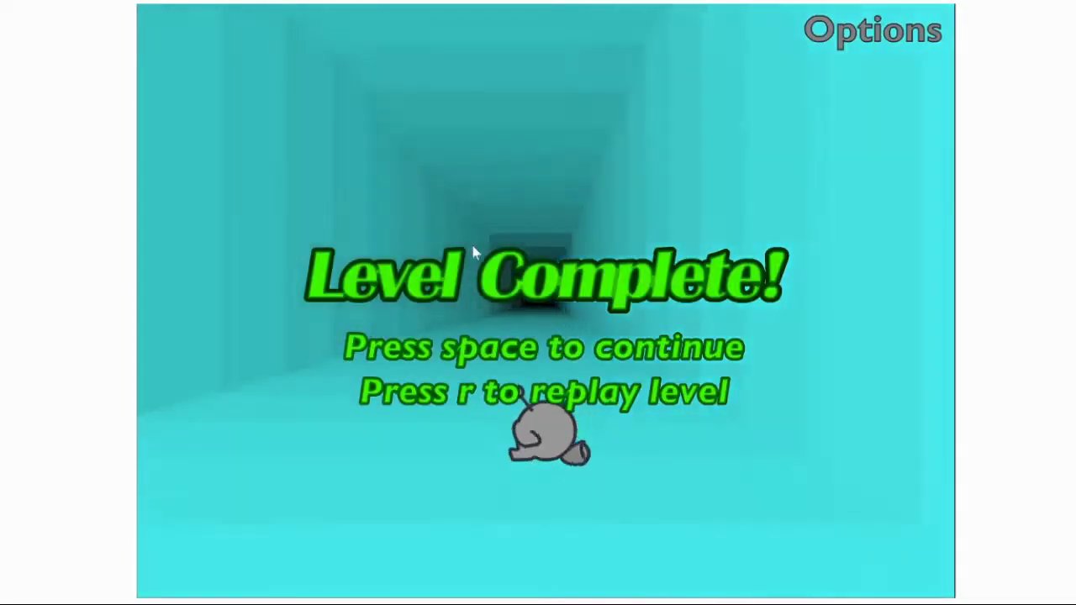
Step: Continue to the next teal tunnel level and switch between walls and floor around its gaps
key("space")
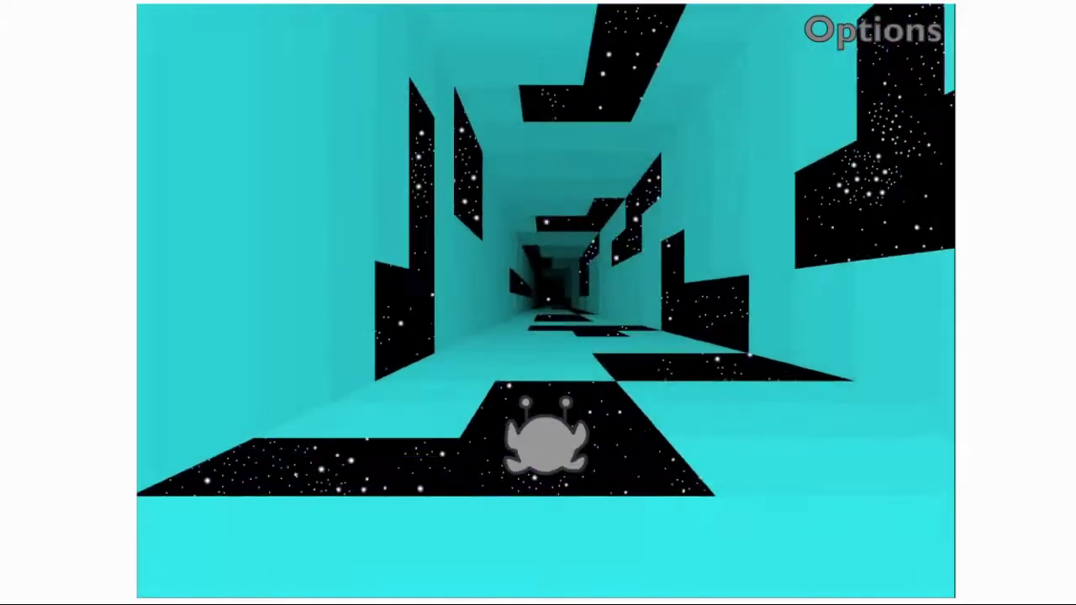
key("Left")
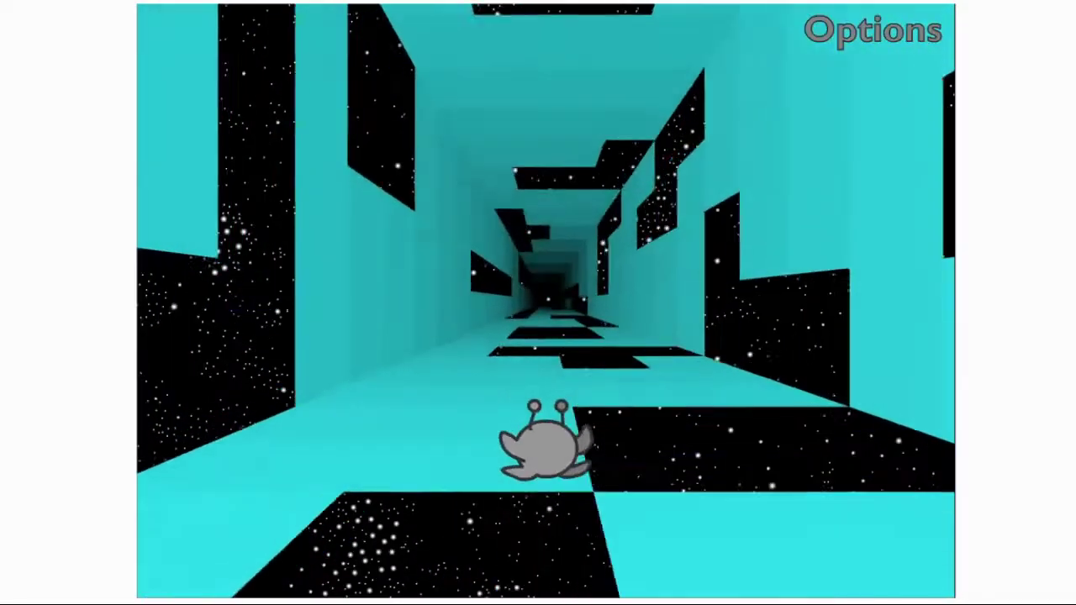
key("Left")
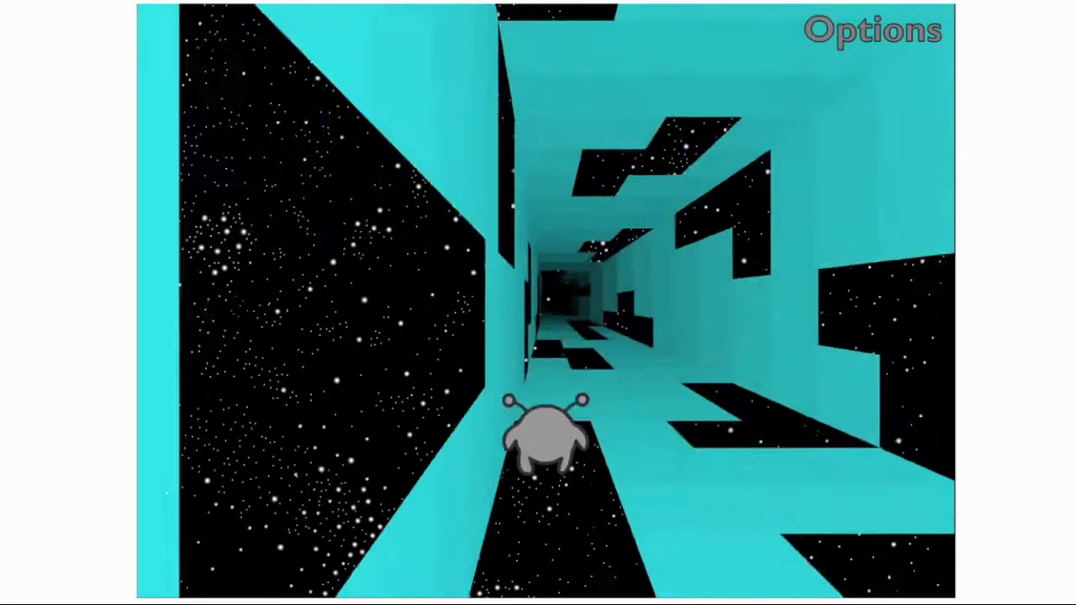
key("Right")
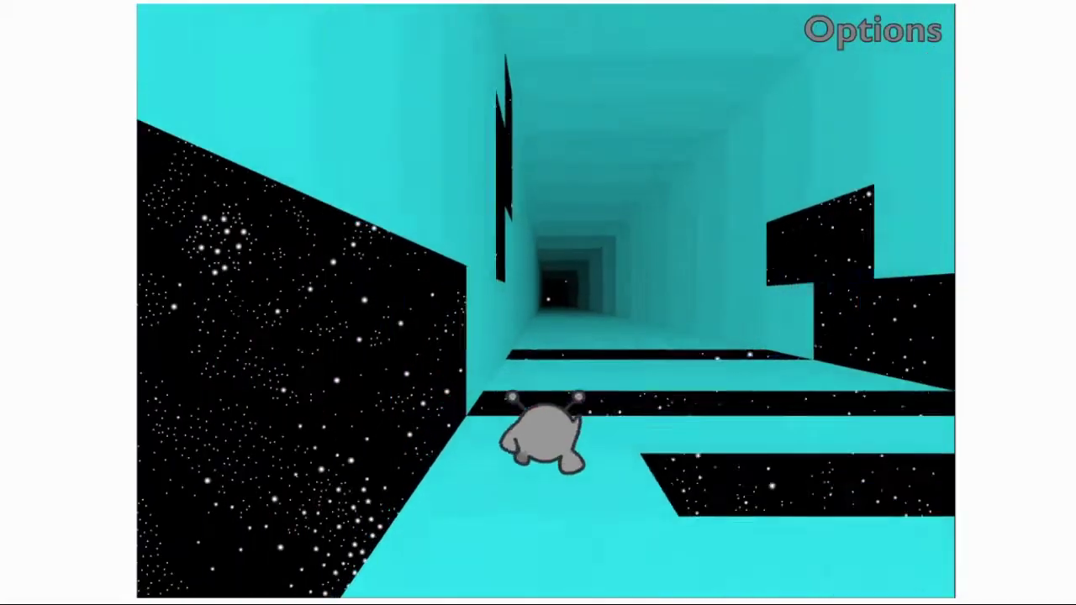
key("Left")
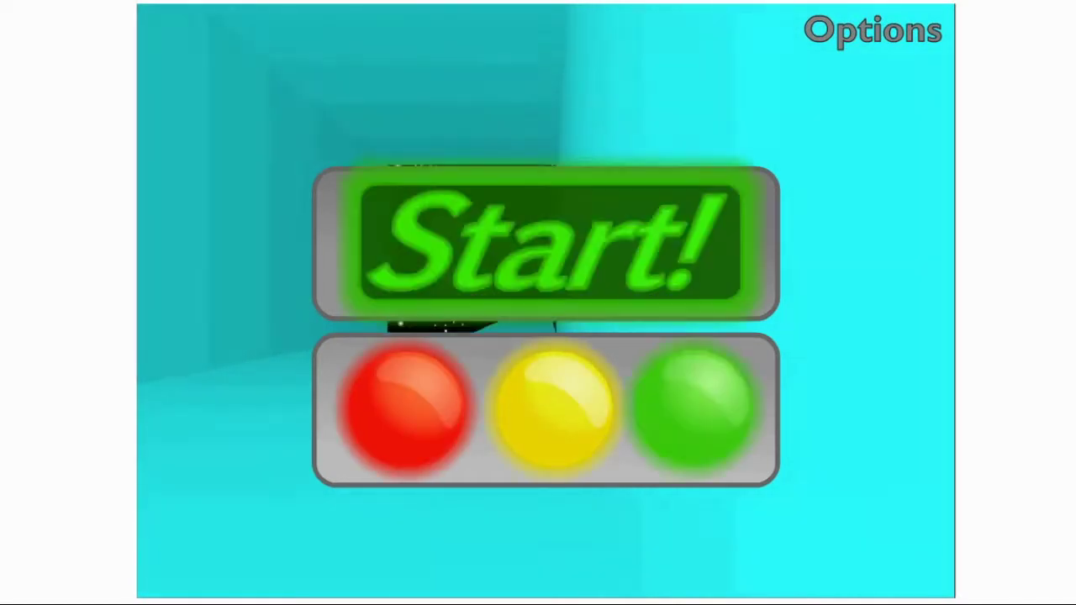
Step: Jump the first gap, then keep switching walls to dodge gaps until Level Complete
key("space")
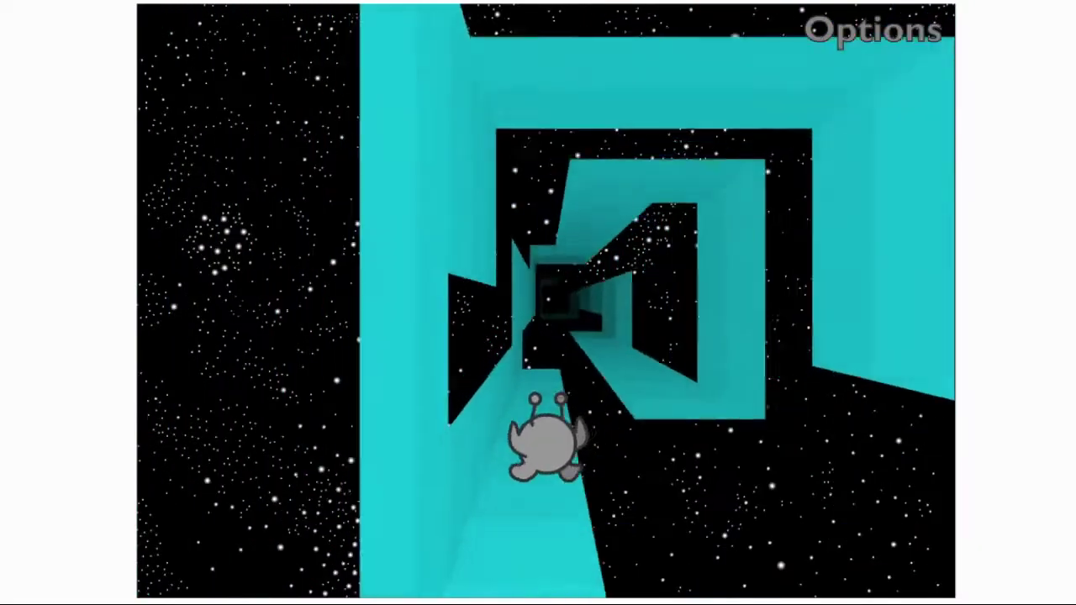
key("Left")
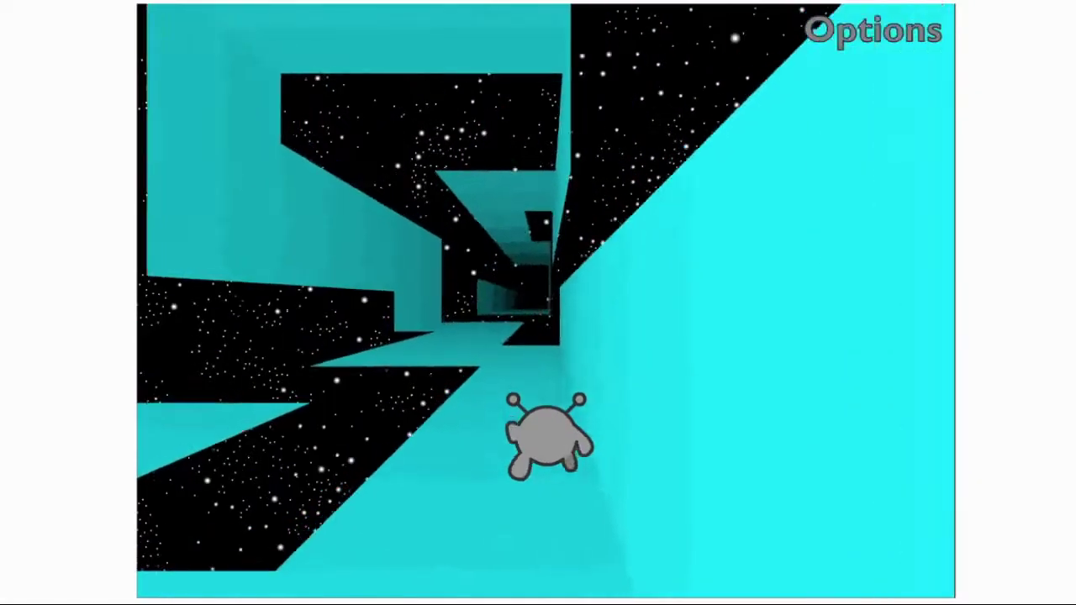
key("Left")
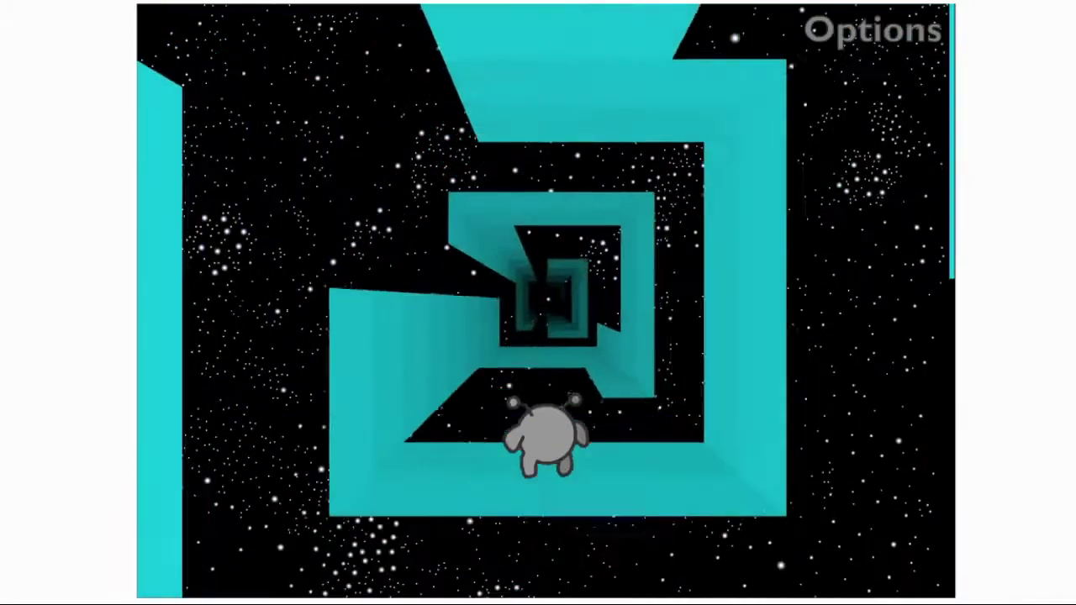
key("Left")
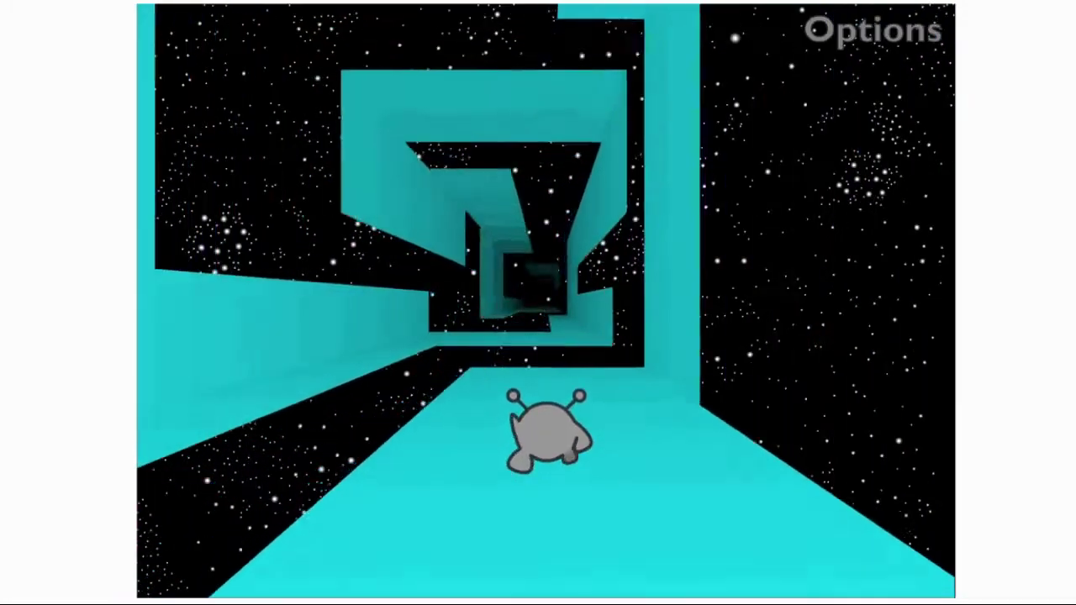
key("Left")
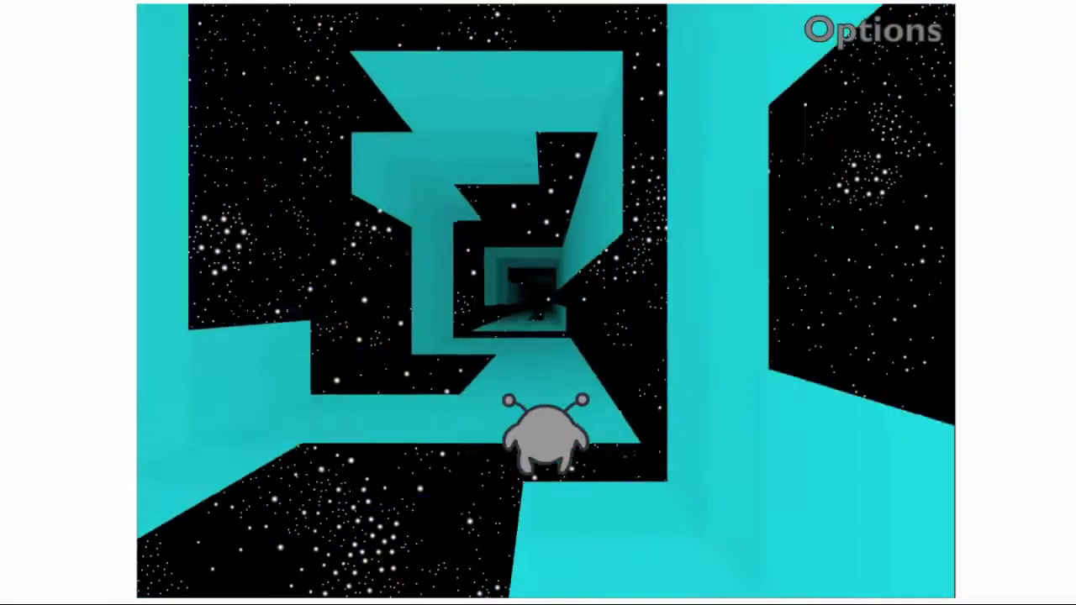
key("Left")
key("Right")
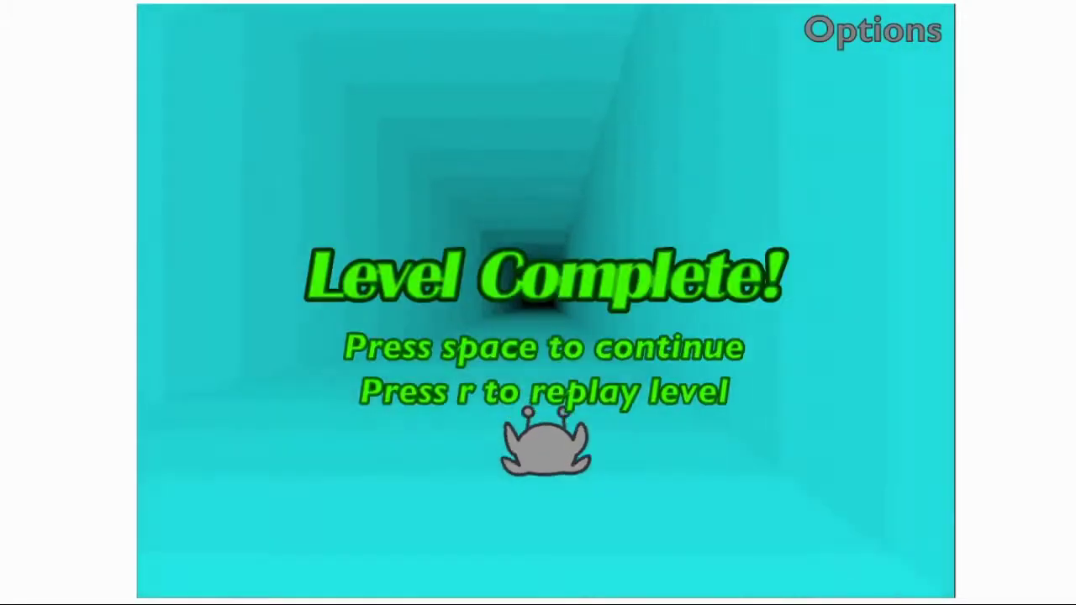
Step: Continue to the short teal level and jump across to another platform
key("space")
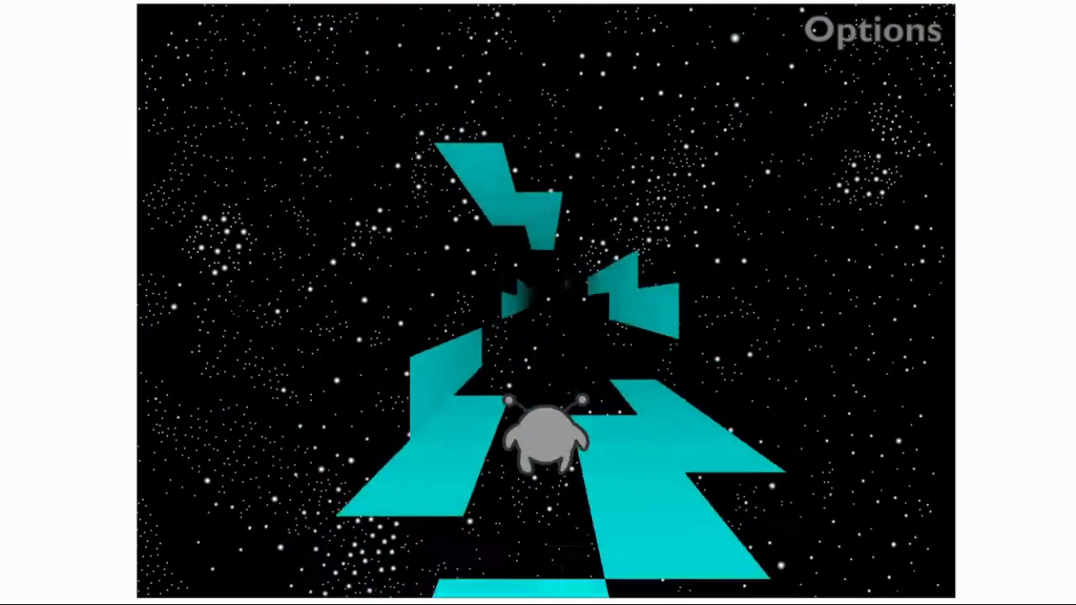
key("Left")
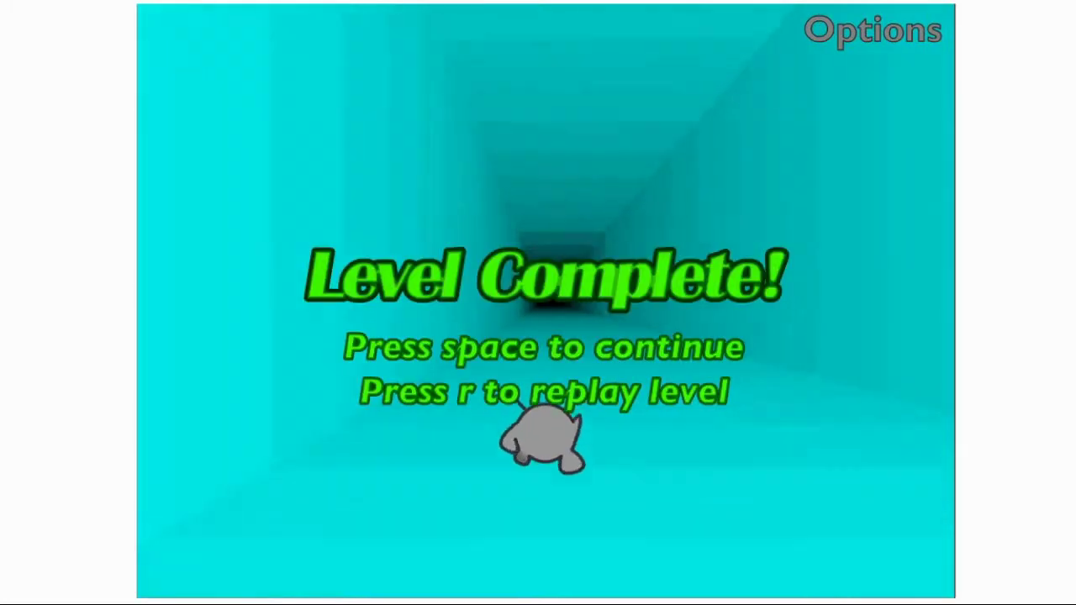
Step: Continue past two Level Complete screens, then weave left and right around the tunnel wall
key("space")
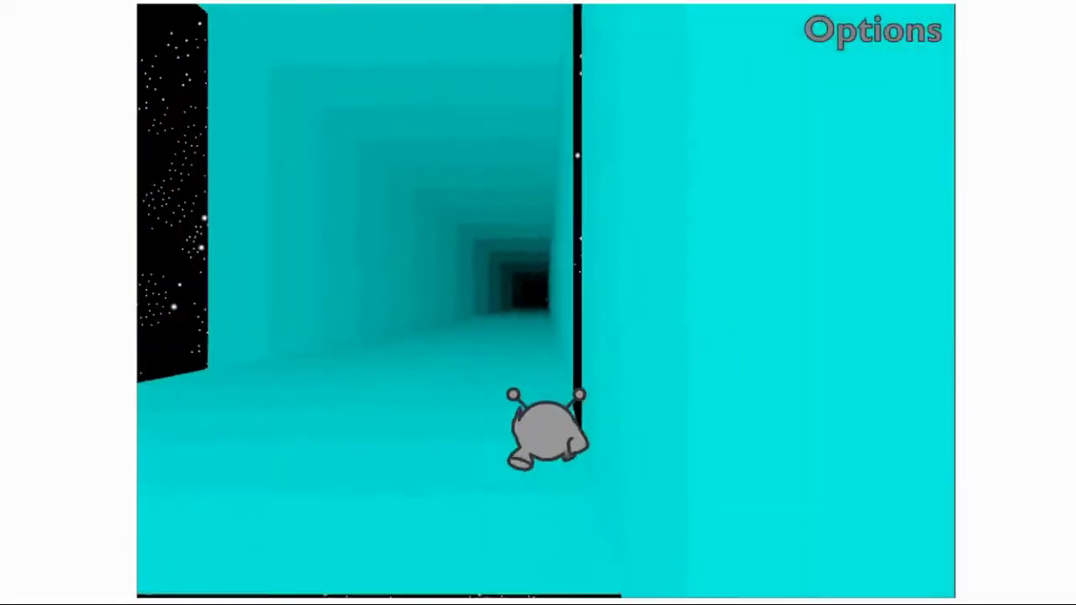
key("space")
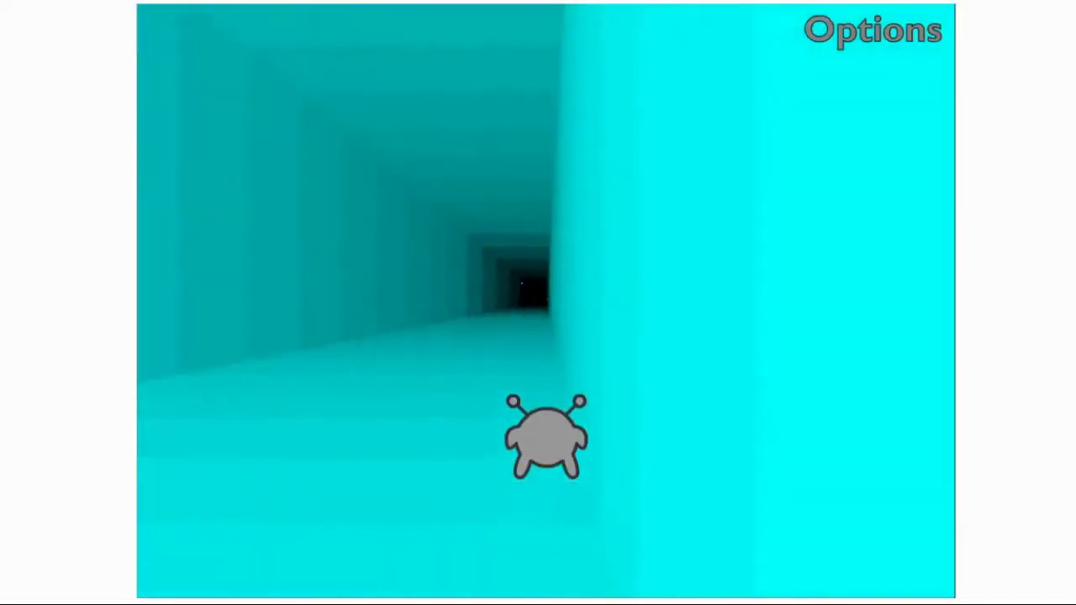
key("Left")
key("Right")
key("Left")
key("Right")
key("Right")
key("Left")
key("Right")
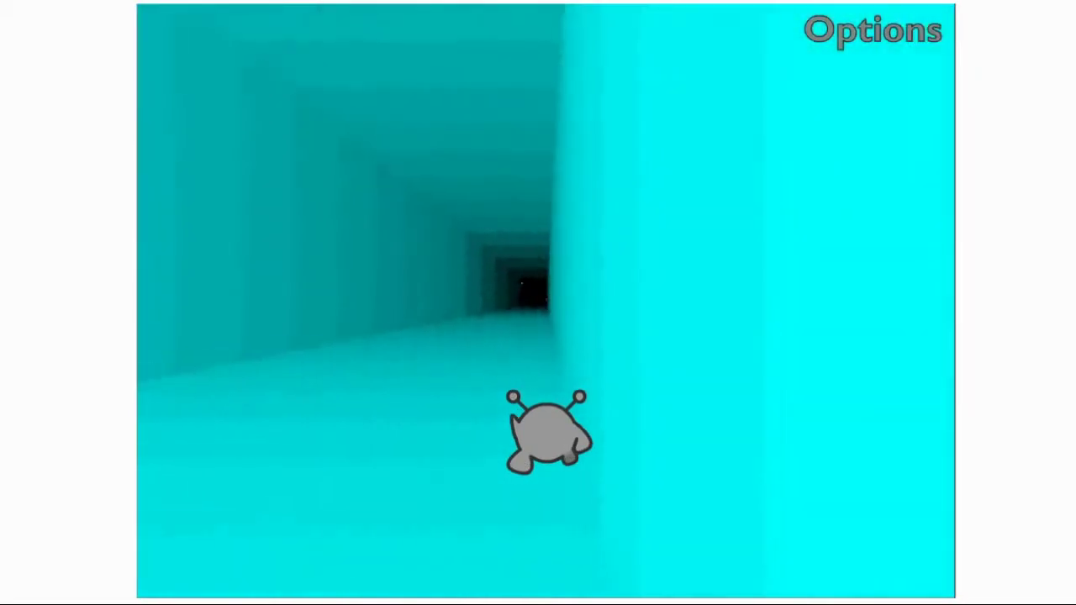
key("Left")
key("Right")
key("Left")
key("Right")
key("Left")
key("Right")
key("Left")
key("Right")
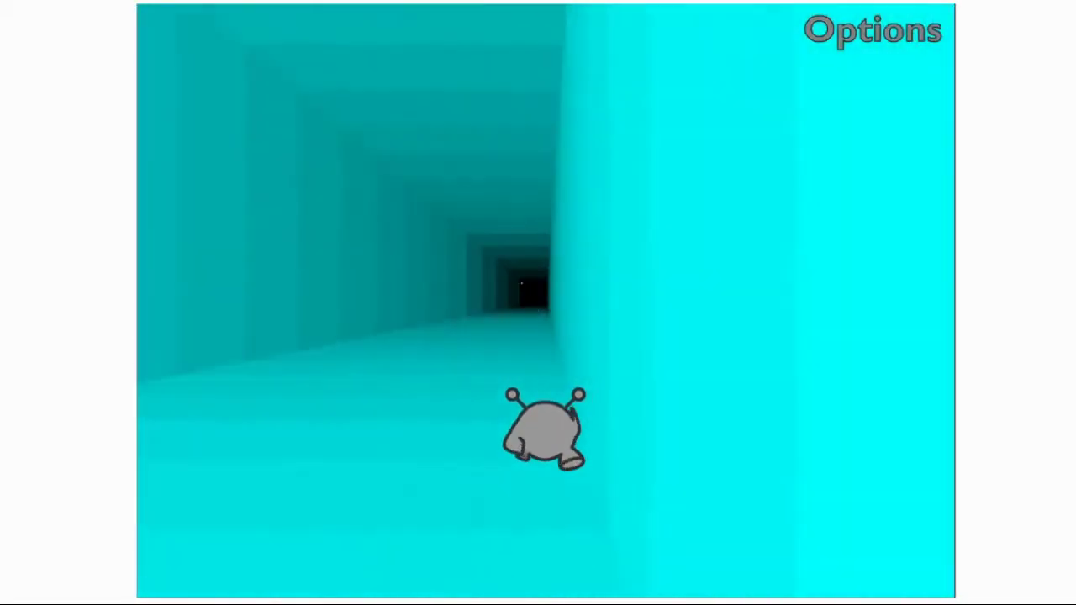
Step: Hop rapidly between opposite walls to dodge the space holes, reaching the tunnel opening
key("Left")
key("Left")
key("Right")
key("Left")
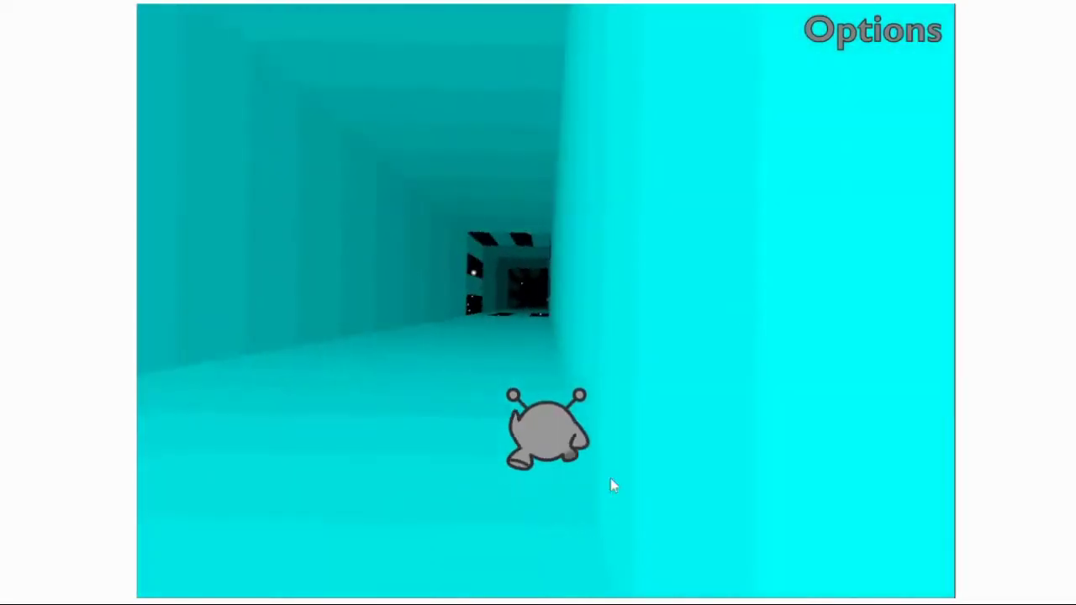
key("Right")
key("Left")
key("Right")
key("Left")
key("Left")
key("Right")
key("Left")
key("Right")
key("Right")
key("Left")
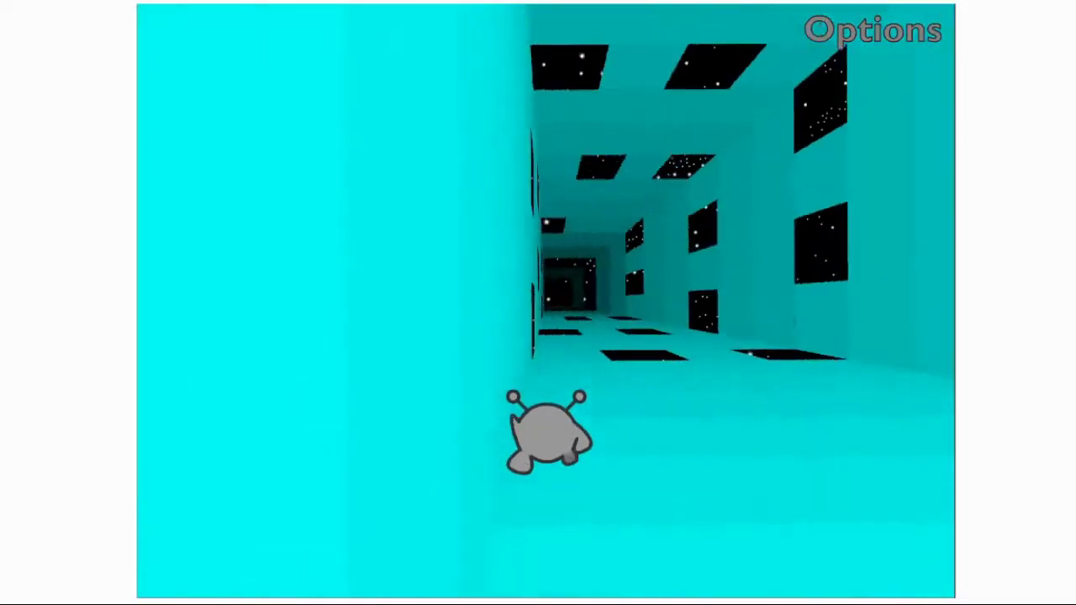
key("Right")
key("Left")
key("Left")
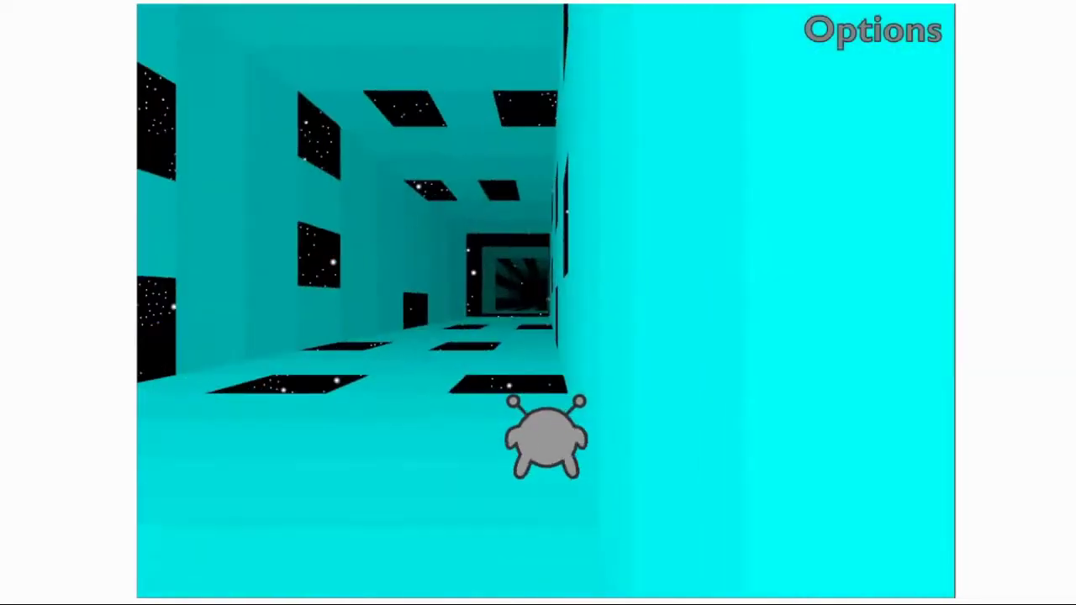
key("Right")
key("Left")
key("Right")
key("Left")
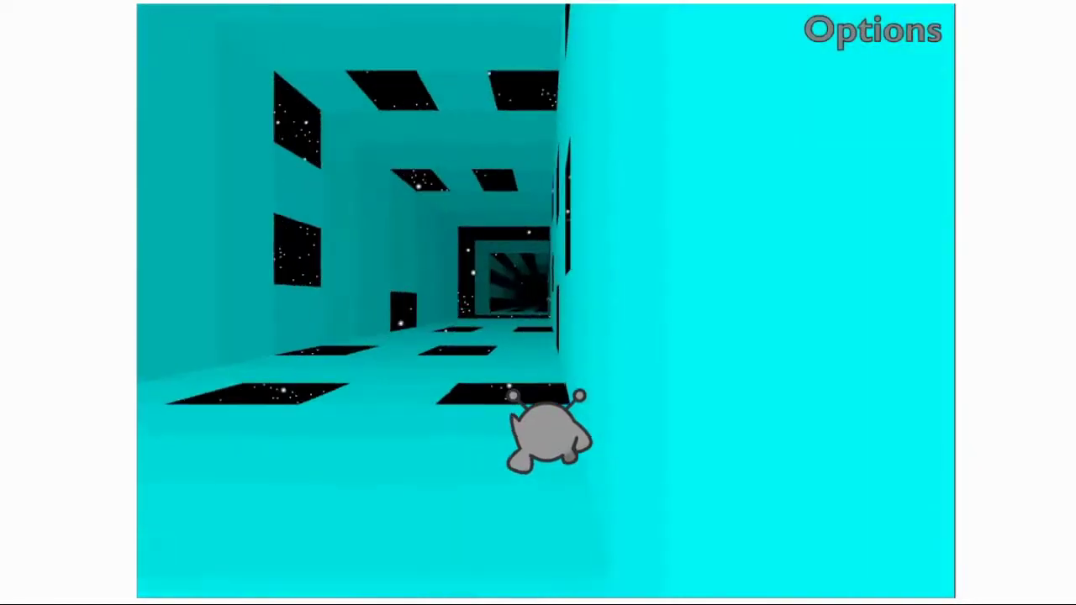
key("Right")
key("Left")
key("Right")
key("Left")
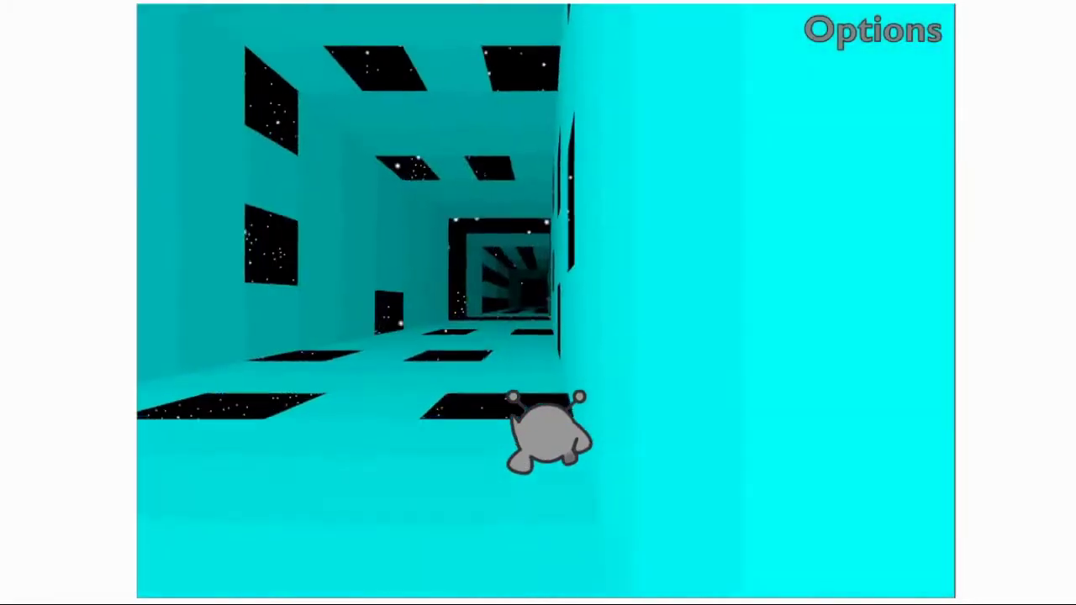
key("Right")
key("Left")
key("Right")
key("Left")
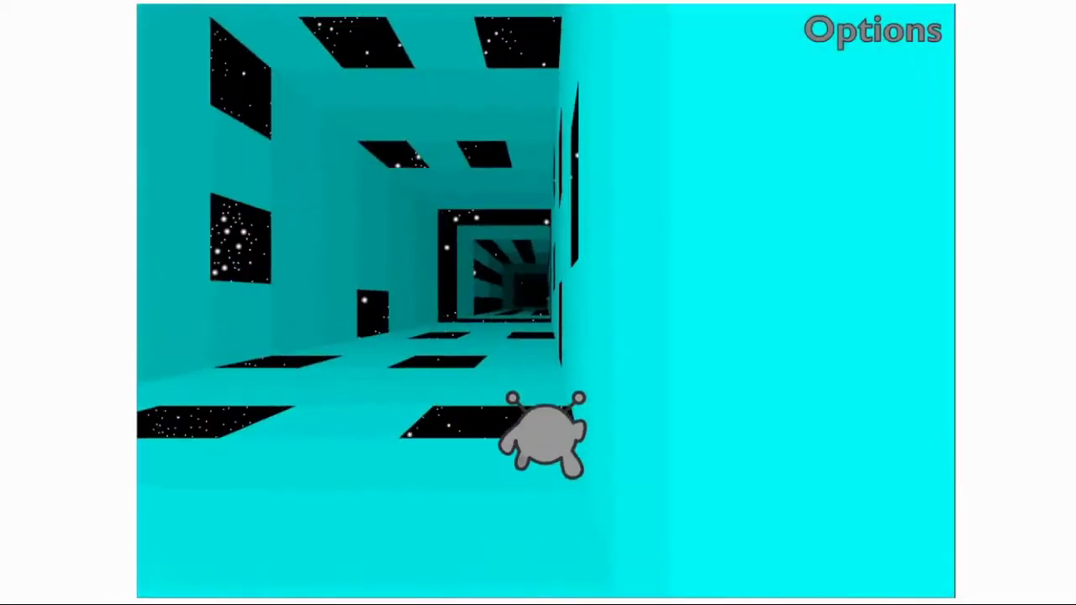
key("Right")
key("Left")
key("Right")
key("Left")
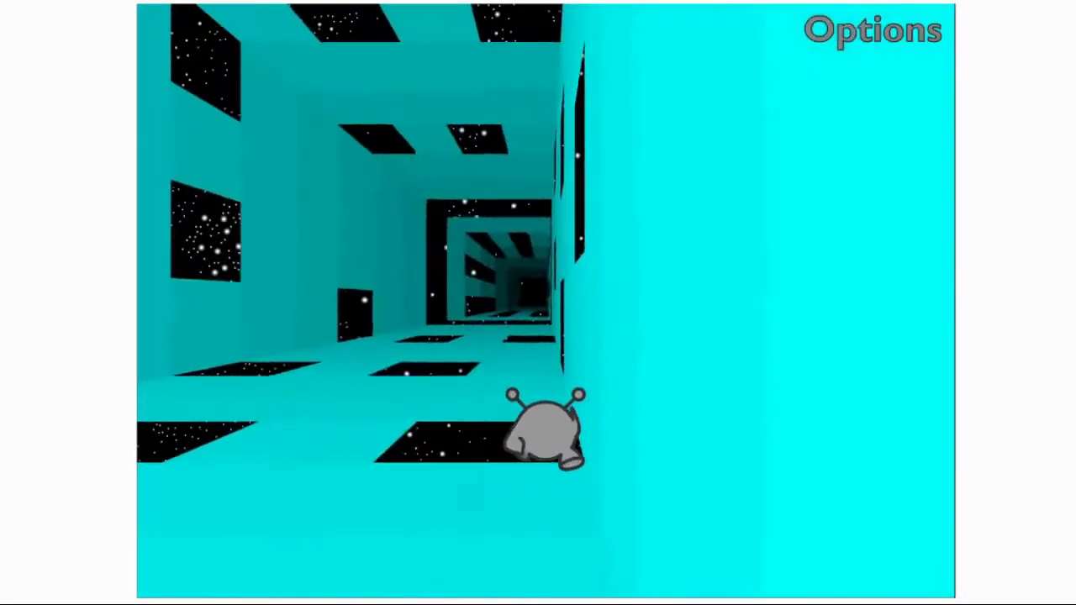
key("Right")
key("Left")
key("Right")
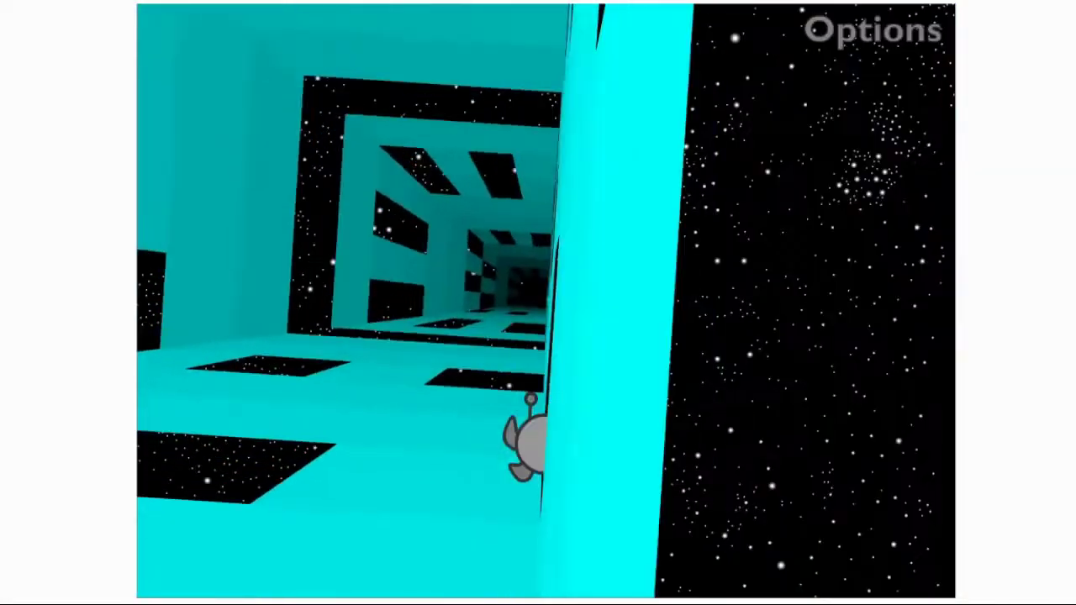
key("Left")
key("Right")
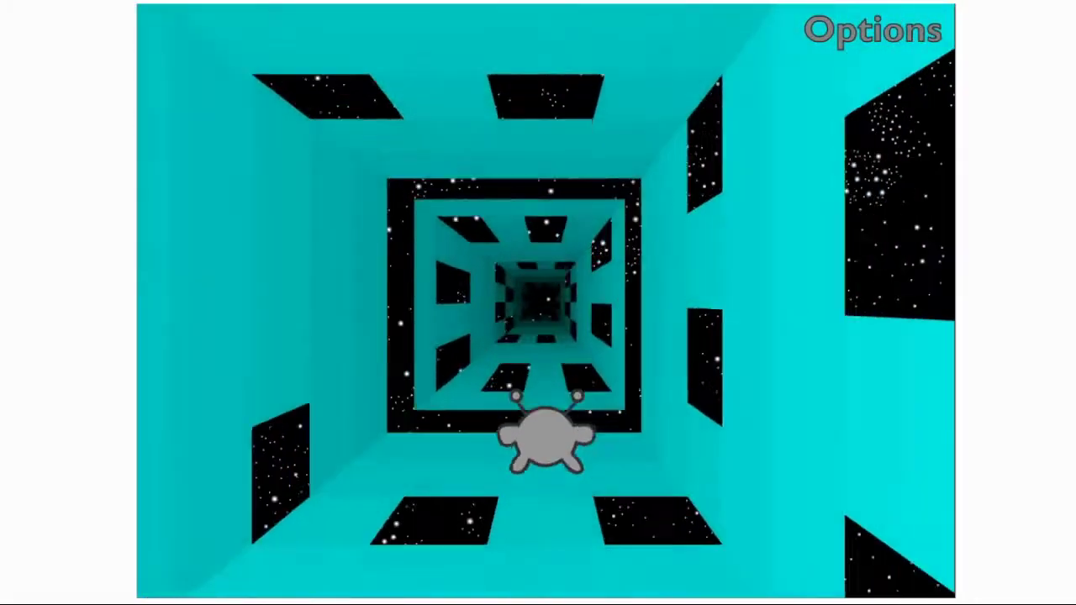
Step: Finish the cyan level by jumping a gap and running onto the left wall, then continue
key("space")
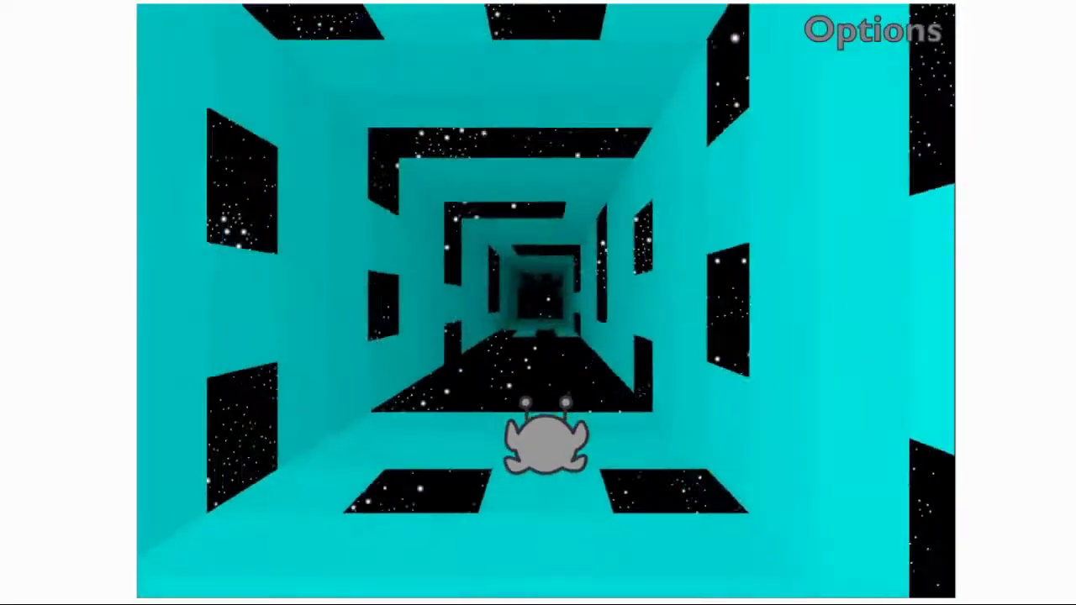
key("Left")
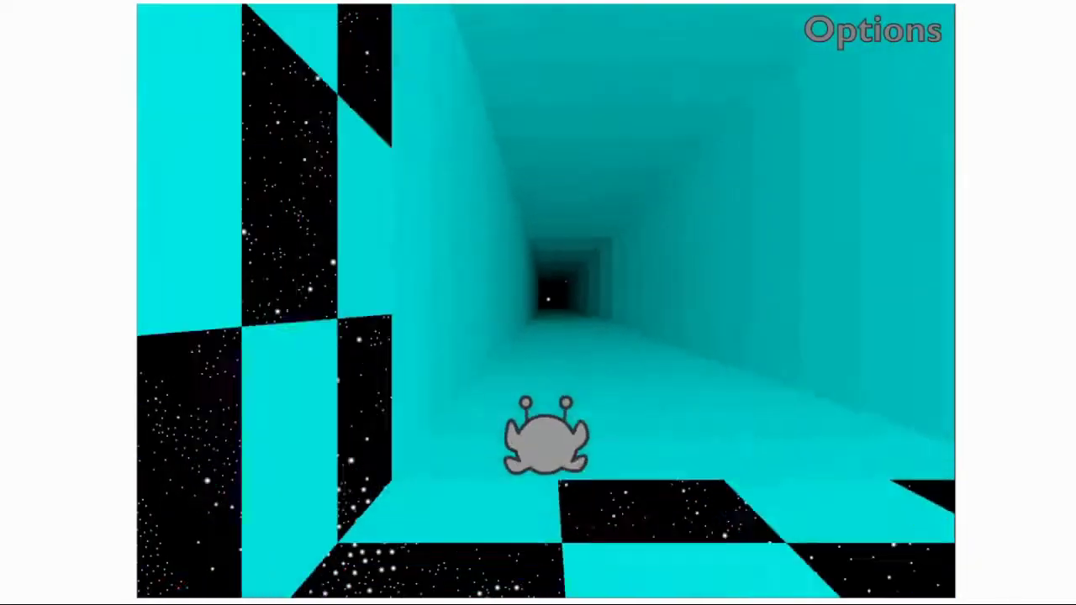
key("space")
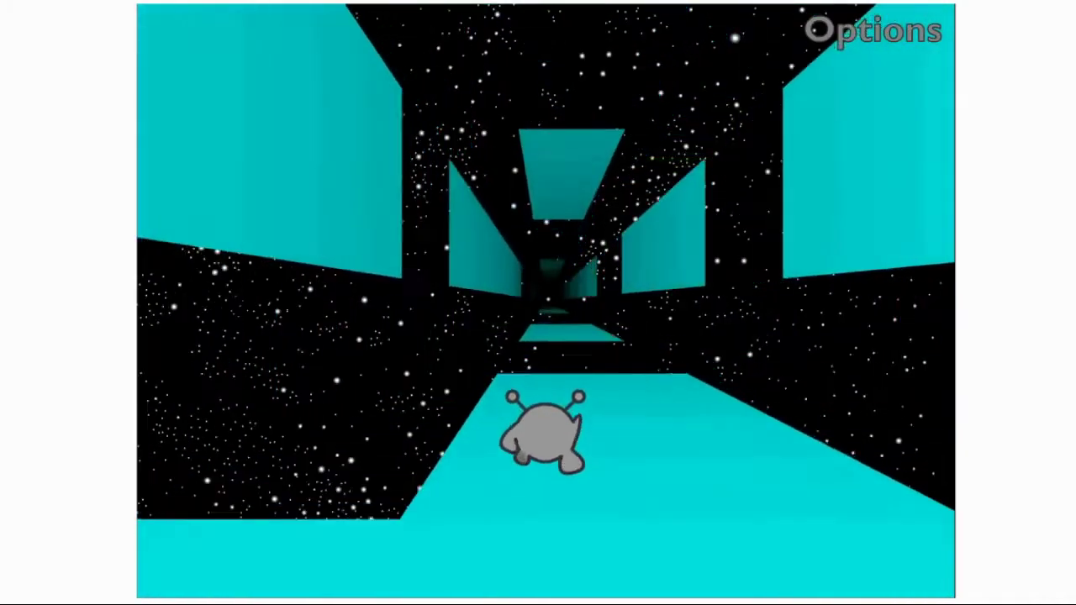
Step: Hop across the sparse floating panels over open space to reach the wide floor
key("space")
key("space")
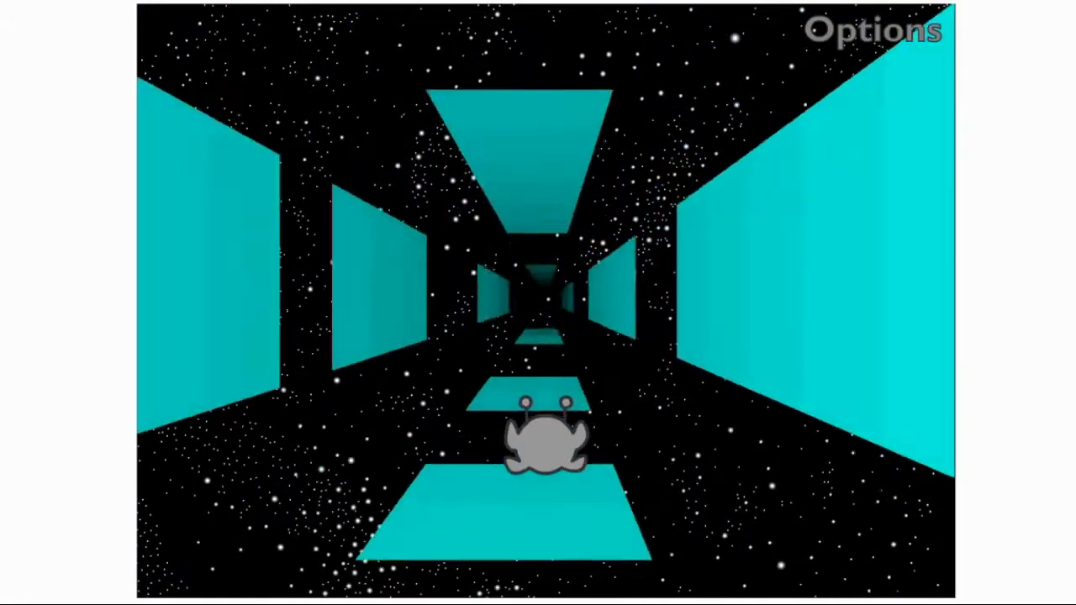
key("space")
key("space")
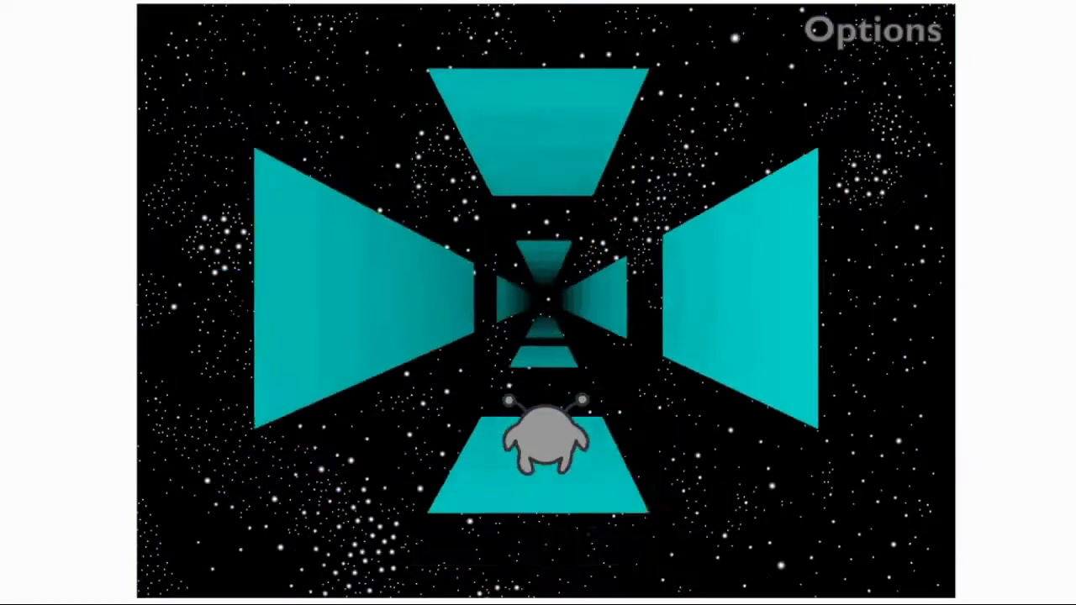
key("space")
key("Left")
key("space")
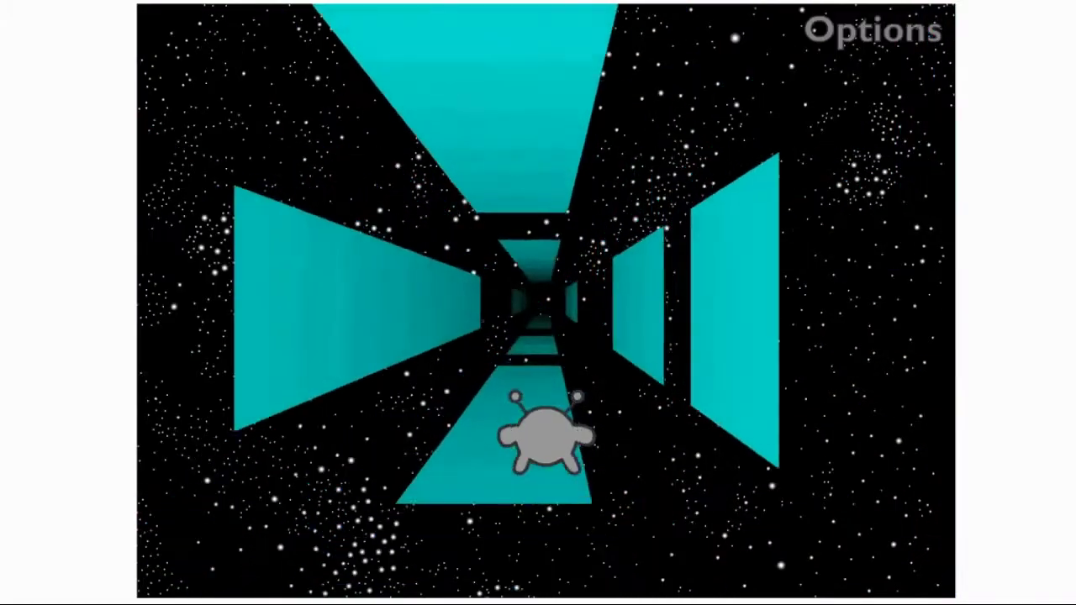
key("Left")
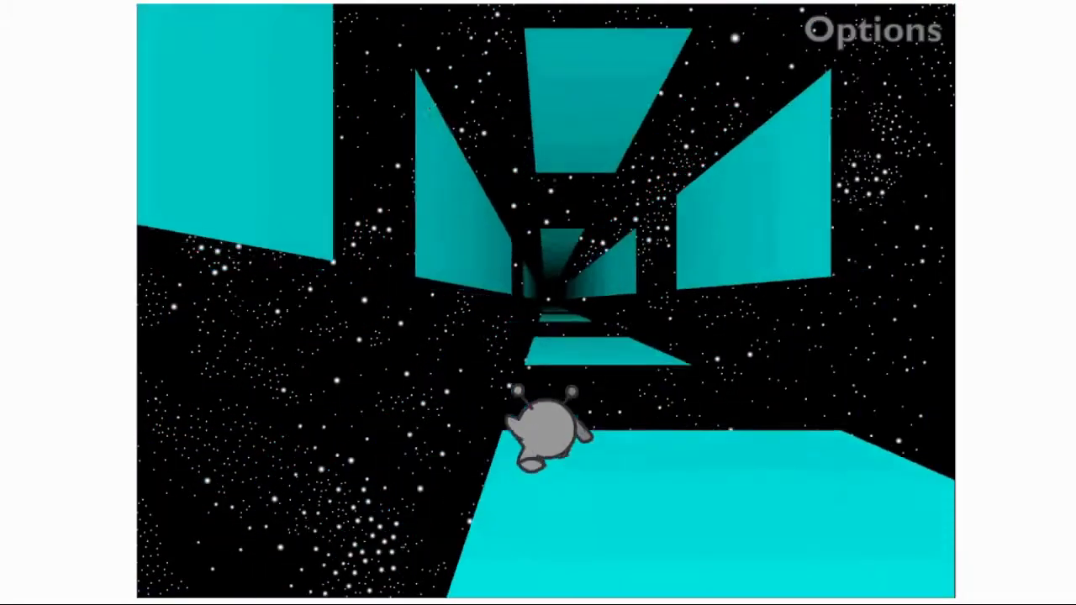
key("space")
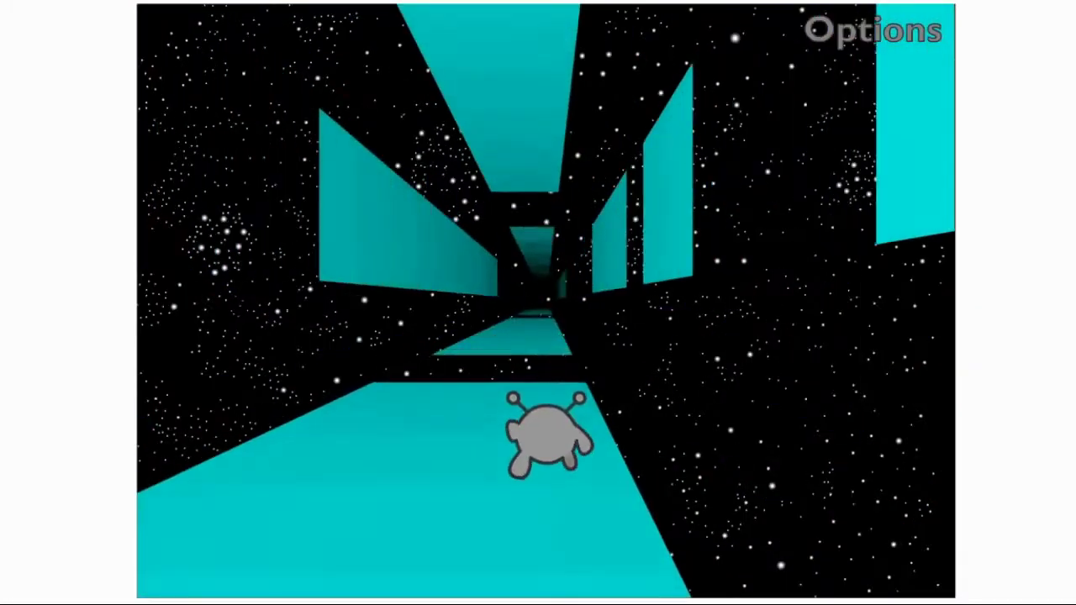
key("space")
key("space")
key("space")
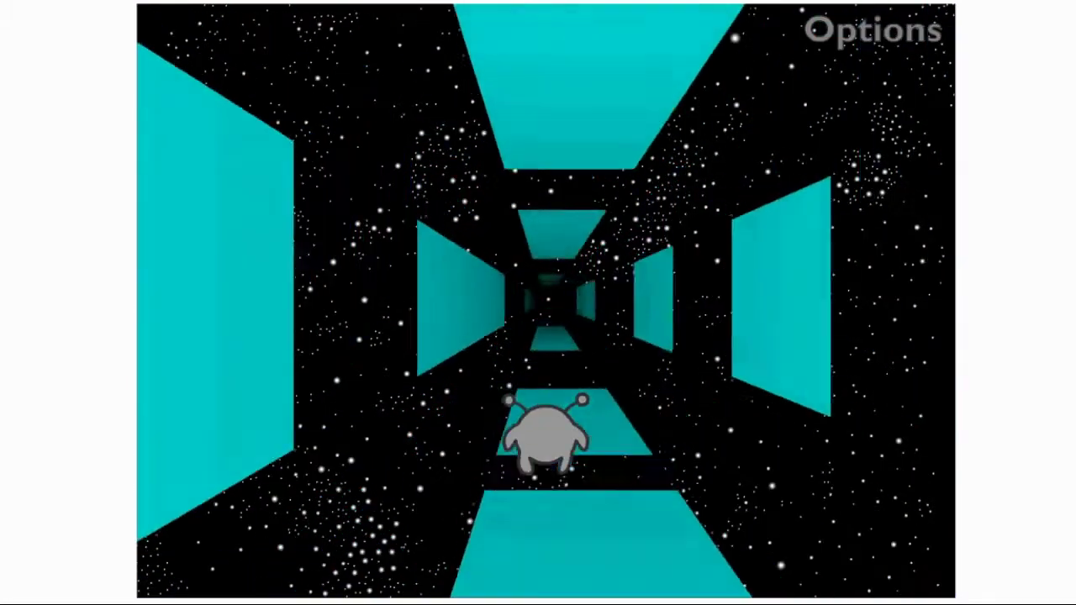
key("space")
key("space")
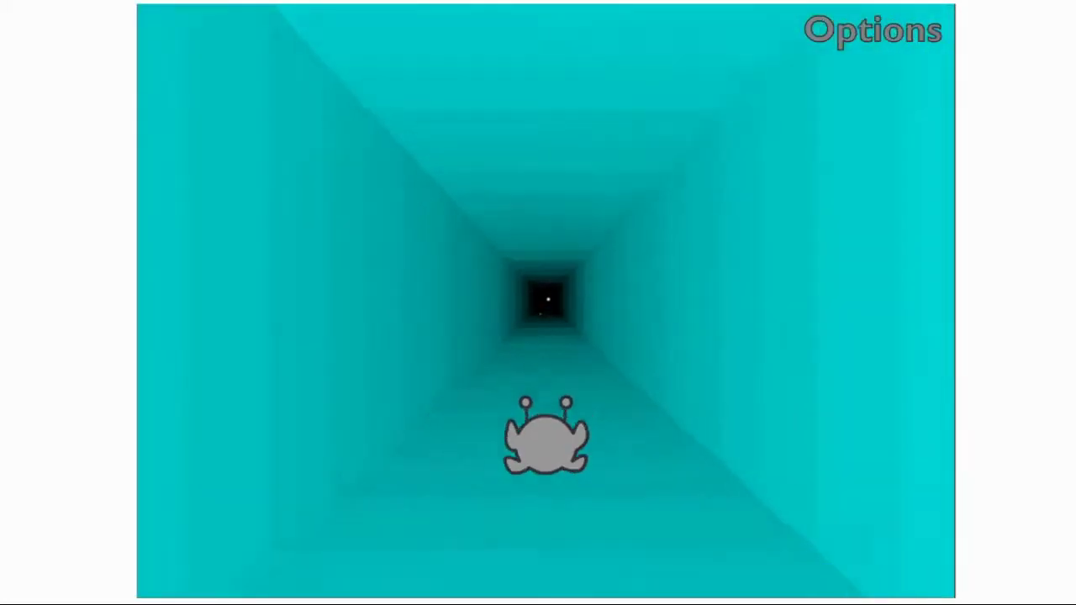
Step: Move past the completed level and jump between surfaces of the twisting cyan tunnel
key("space")
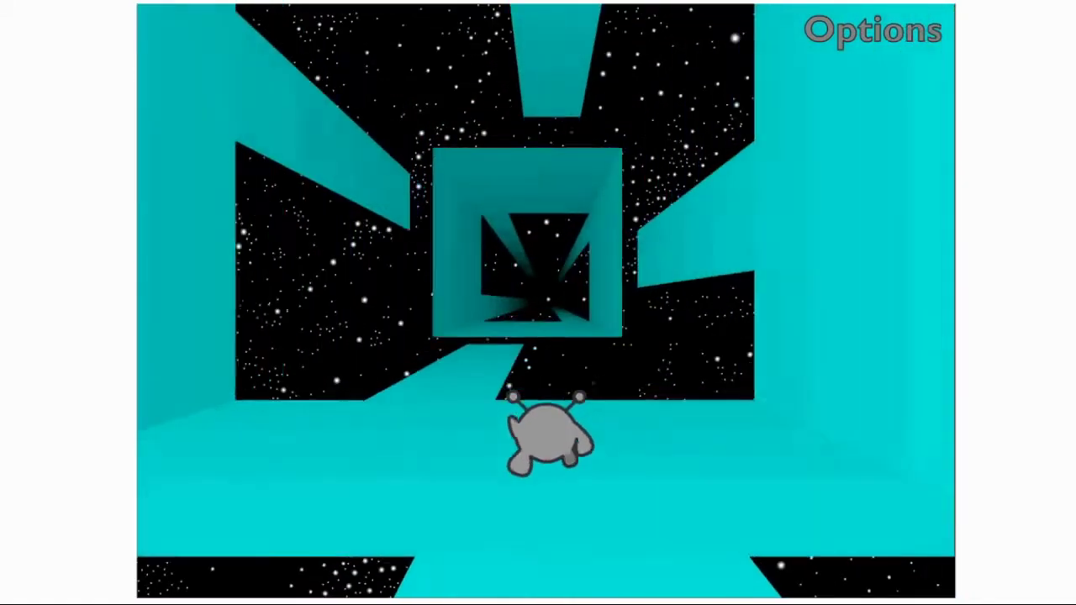
key("Right")
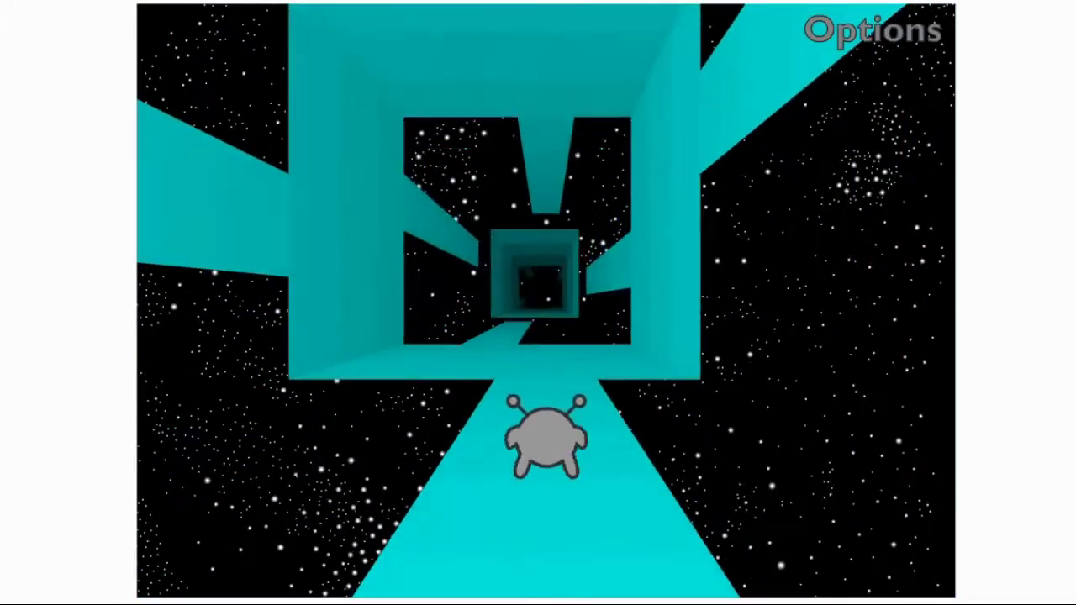
key("space")
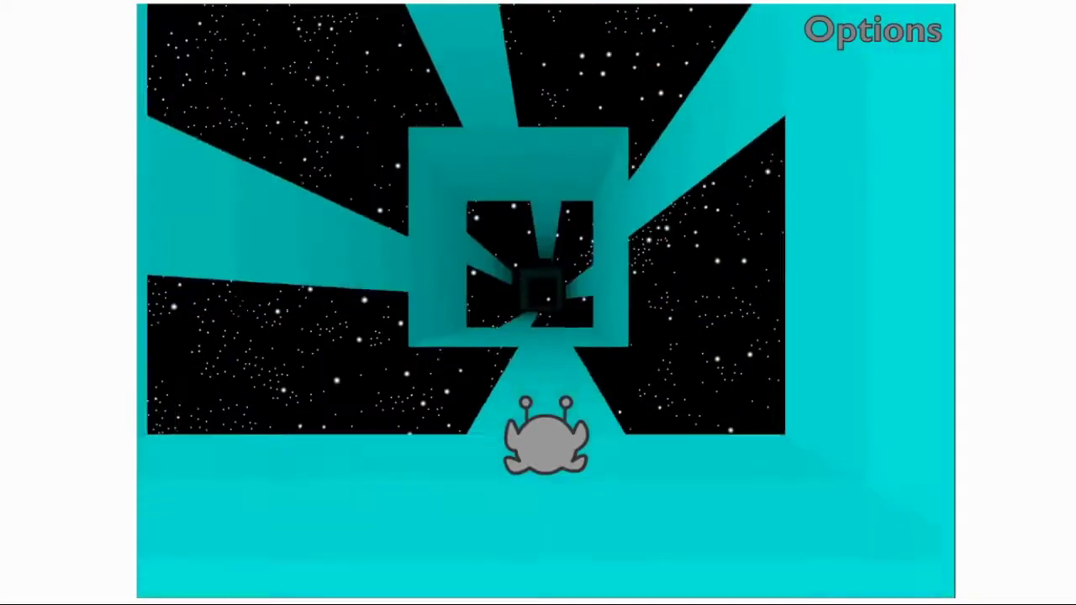
key("Left")
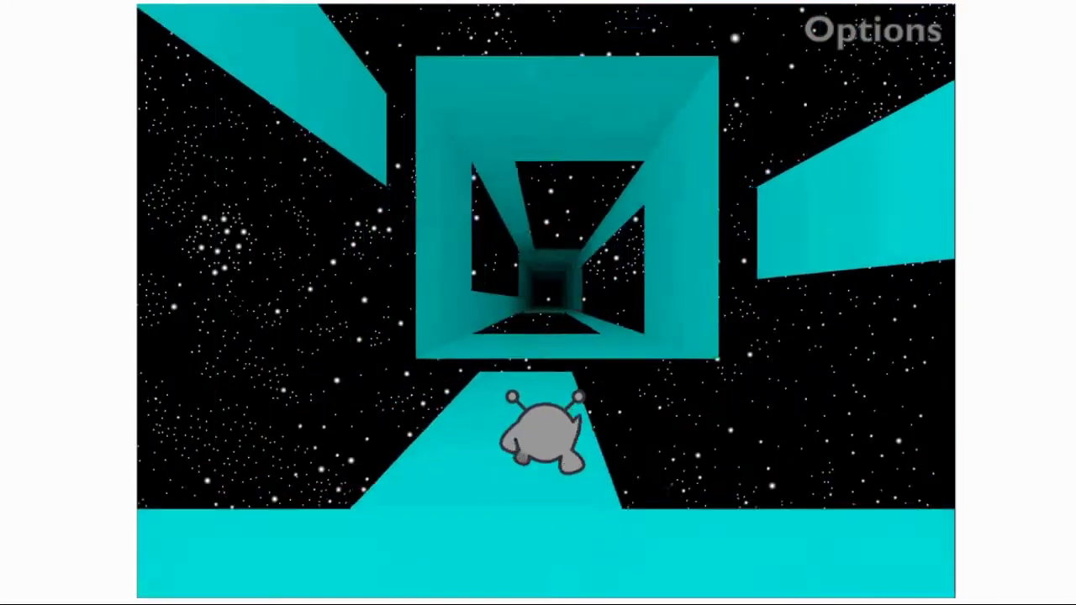
key("Right")
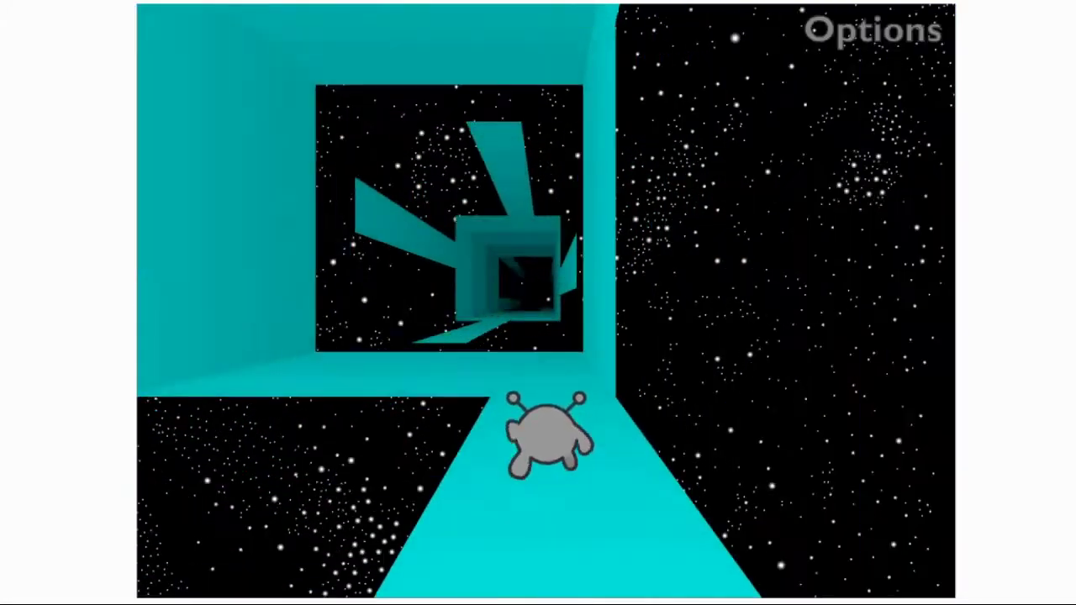
Step: Weave between side walls over the last floor gaps to reach Level Complete
key("Left")
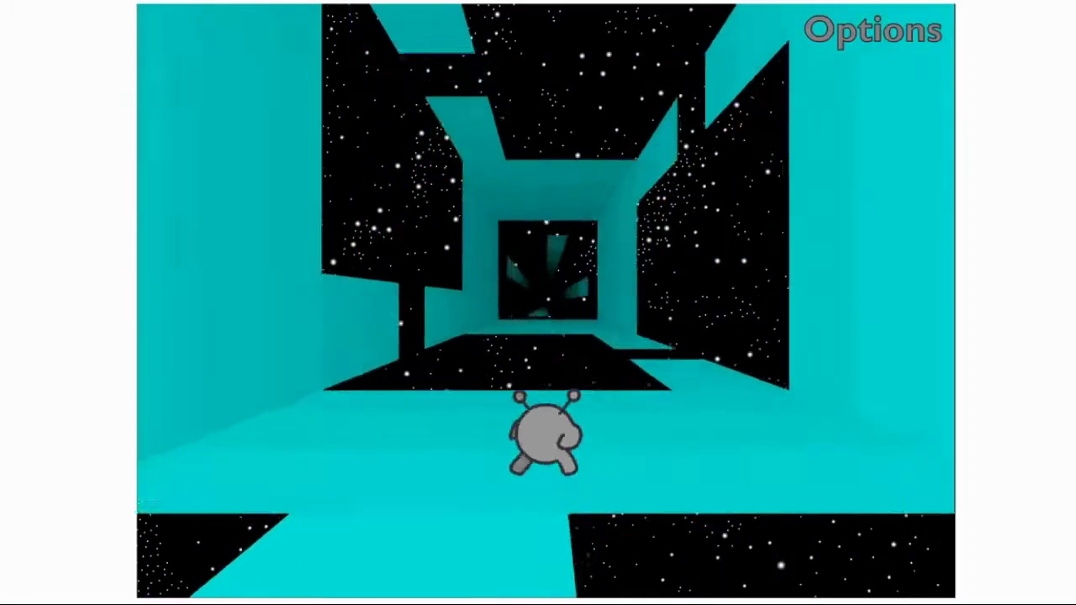
key("Right")
key("space")
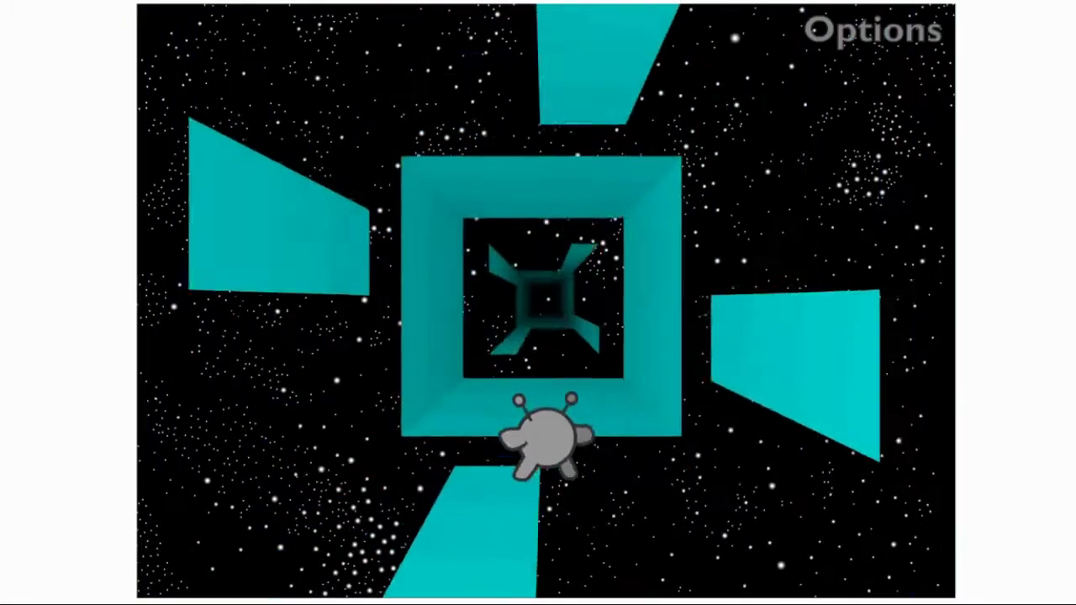
key("Left")
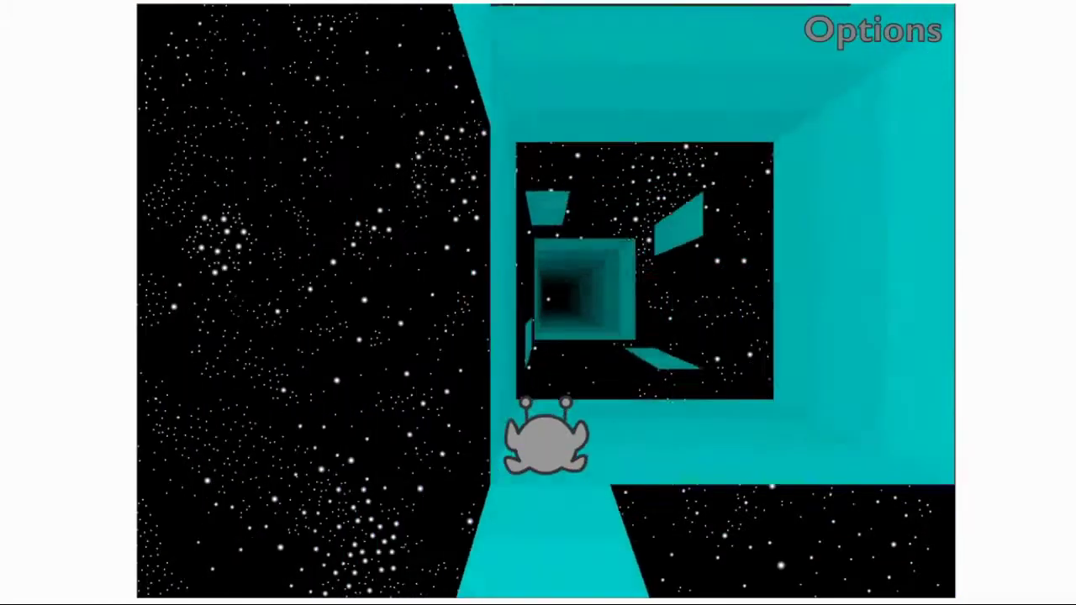
key("Left")
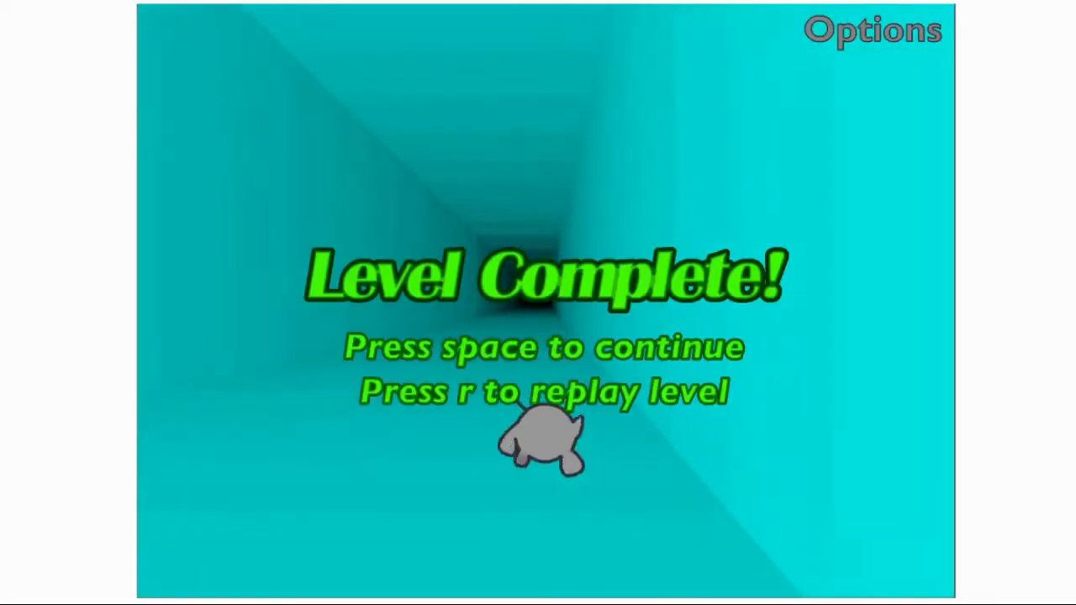
Step: Start the next green level, steering onto the right wall and jumping floor gaps
key("space")
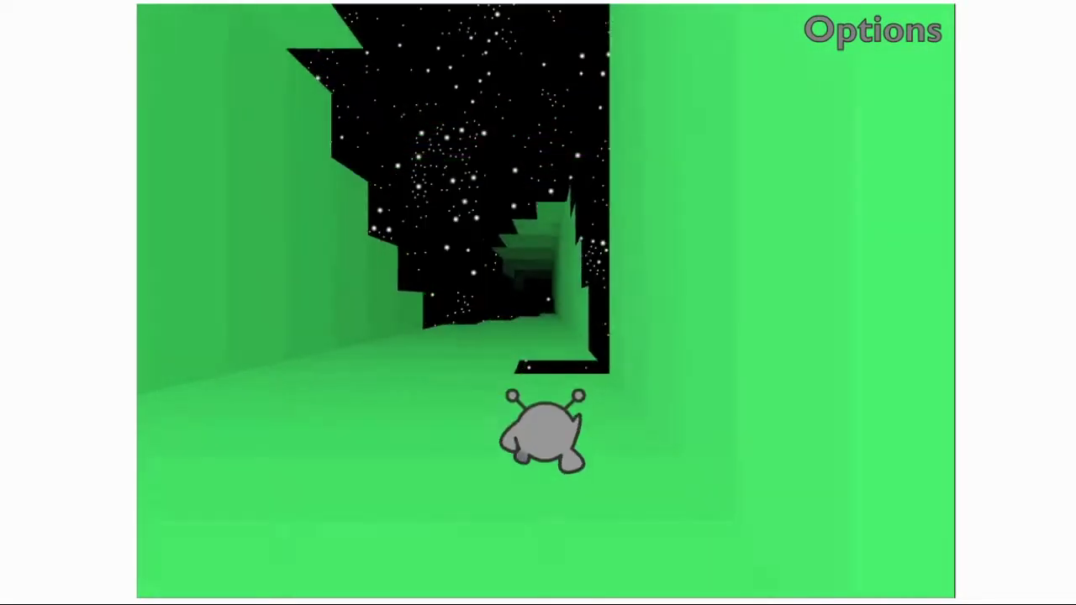
key("Right")
key("Right")
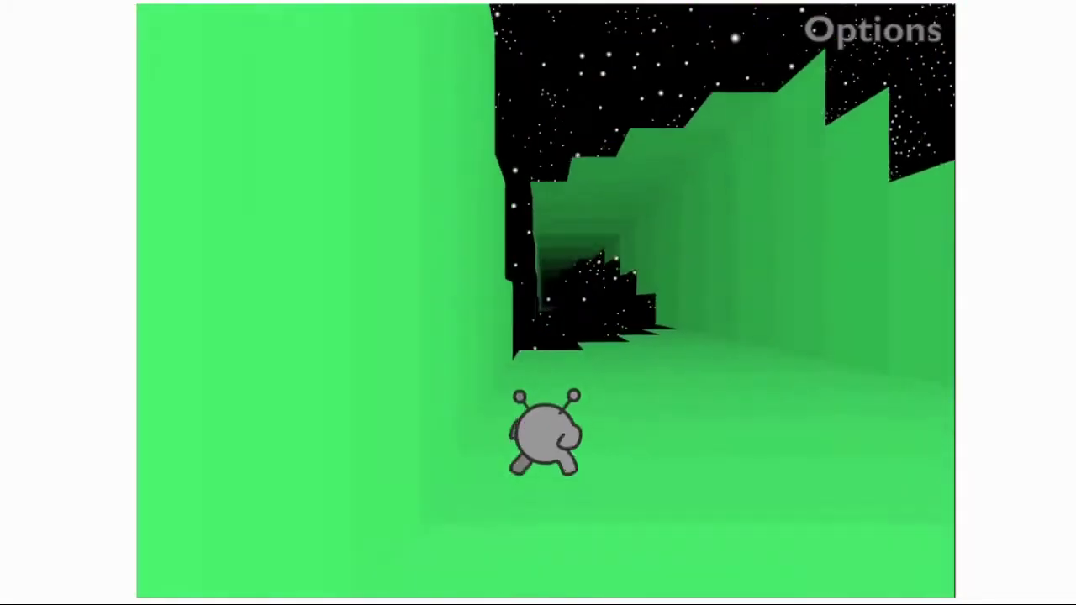
key("Left")
key("space")
key("Left")
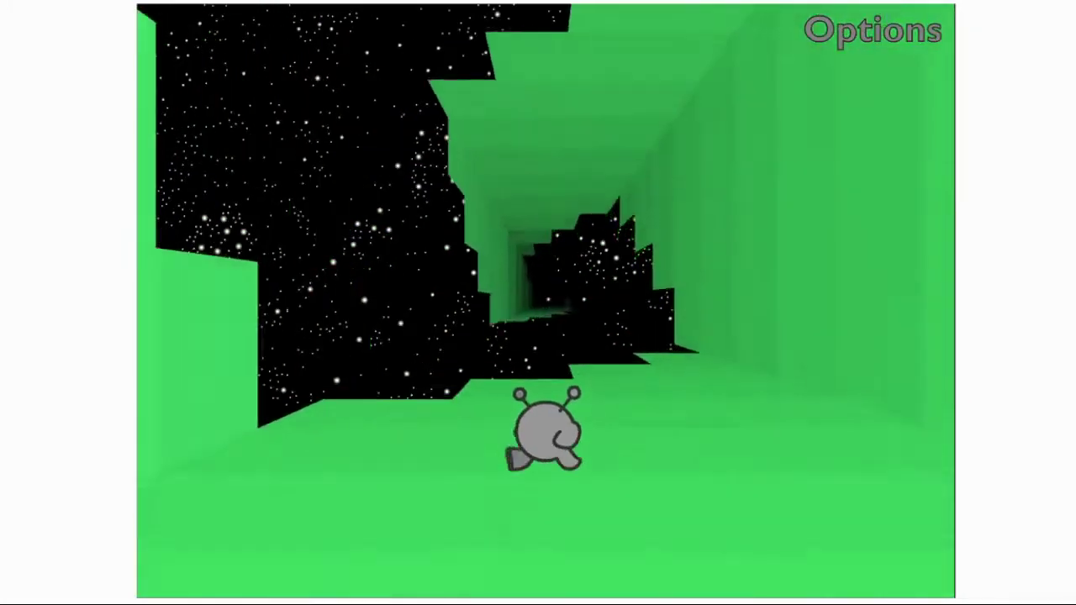
key("Right")
Step: Weave between tunnel walls to the end and continue past Level Complete
key("space")
key("Left")
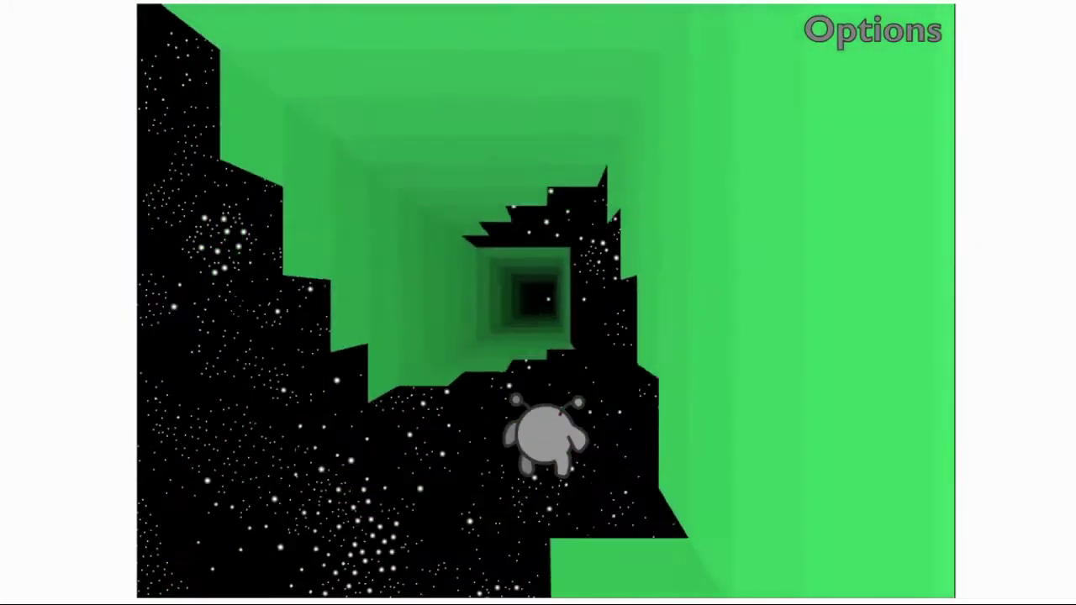
key("Right")
key("Left")
key("Right")
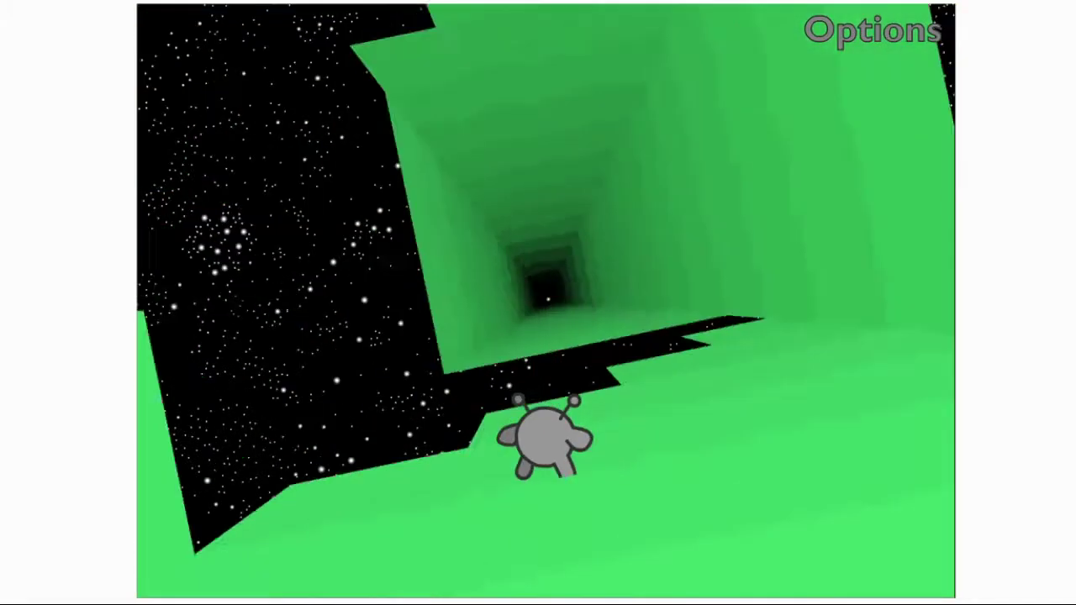
key("Right")
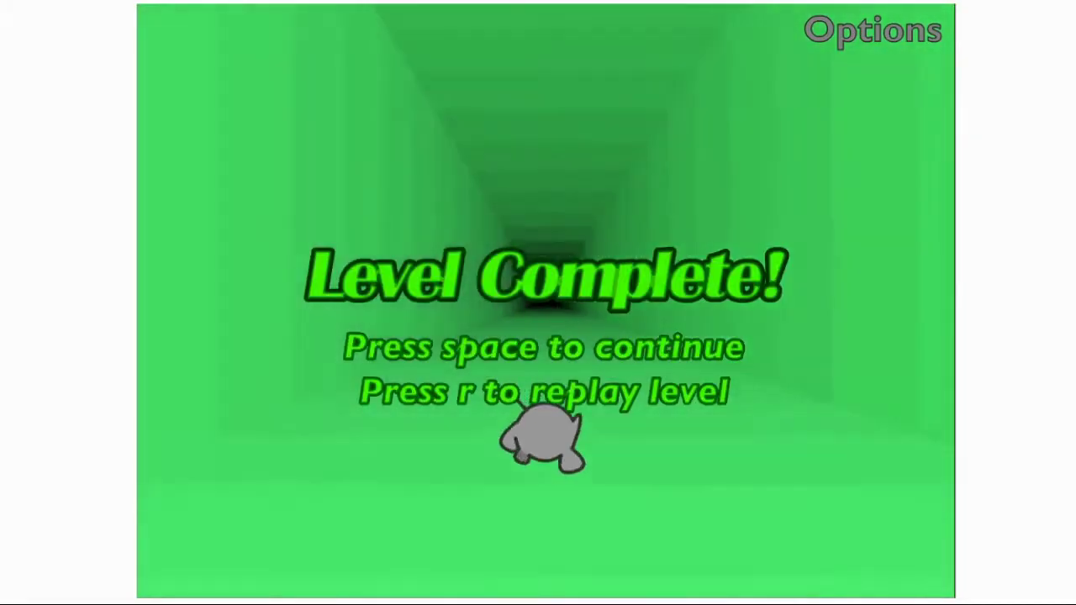
key("space")
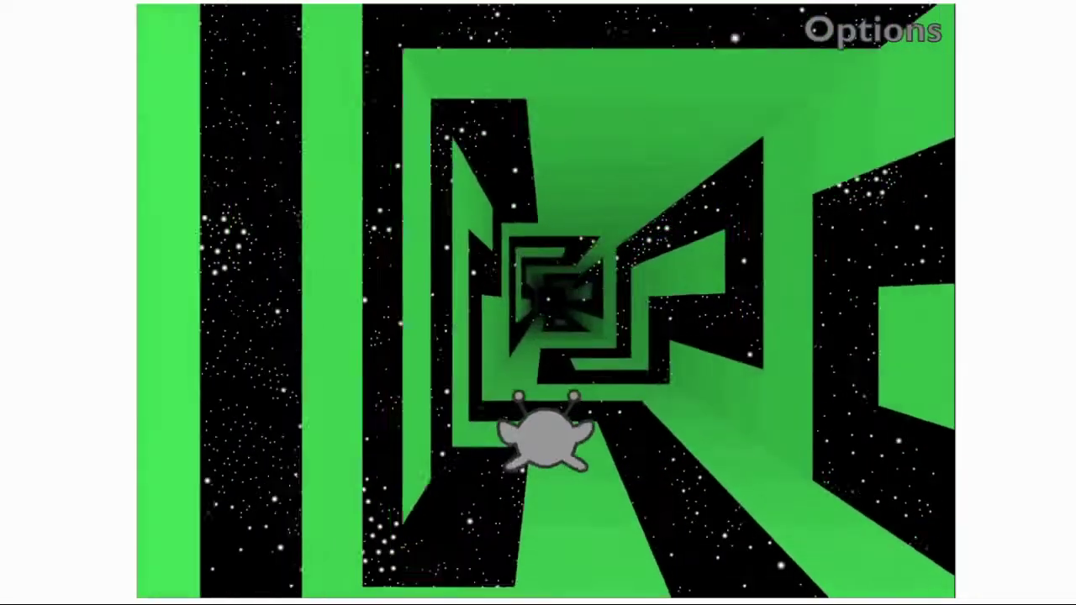
Step: Steer onto another wall to finish the striped green tunnel
key("Left")
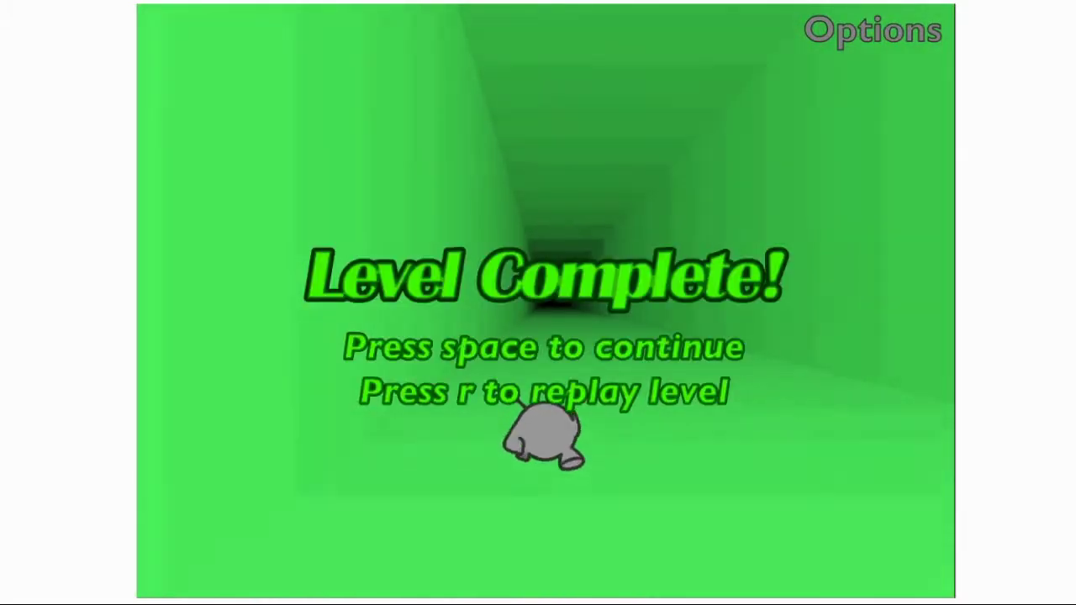
Step: Continue past Level Complete and start the new level, dodging the first gaps
key("space")
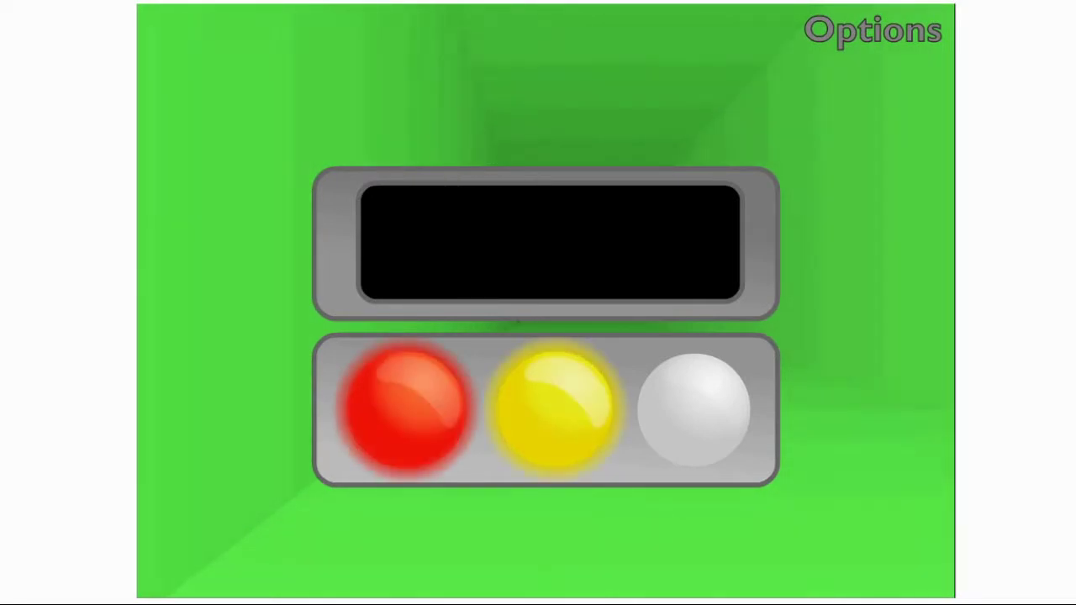
key("space")
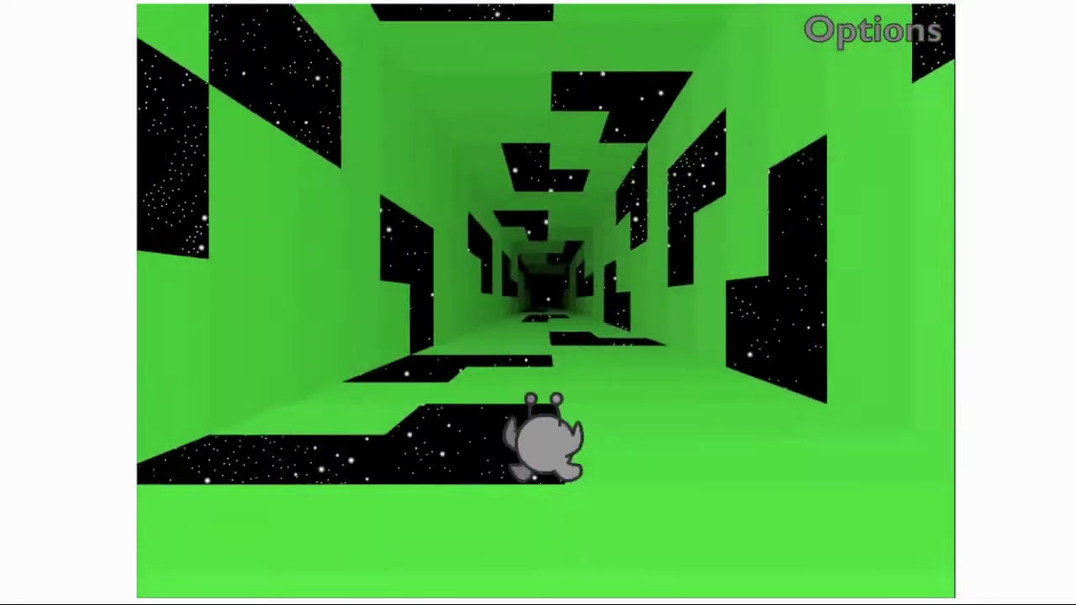
key("Left")
key("space")
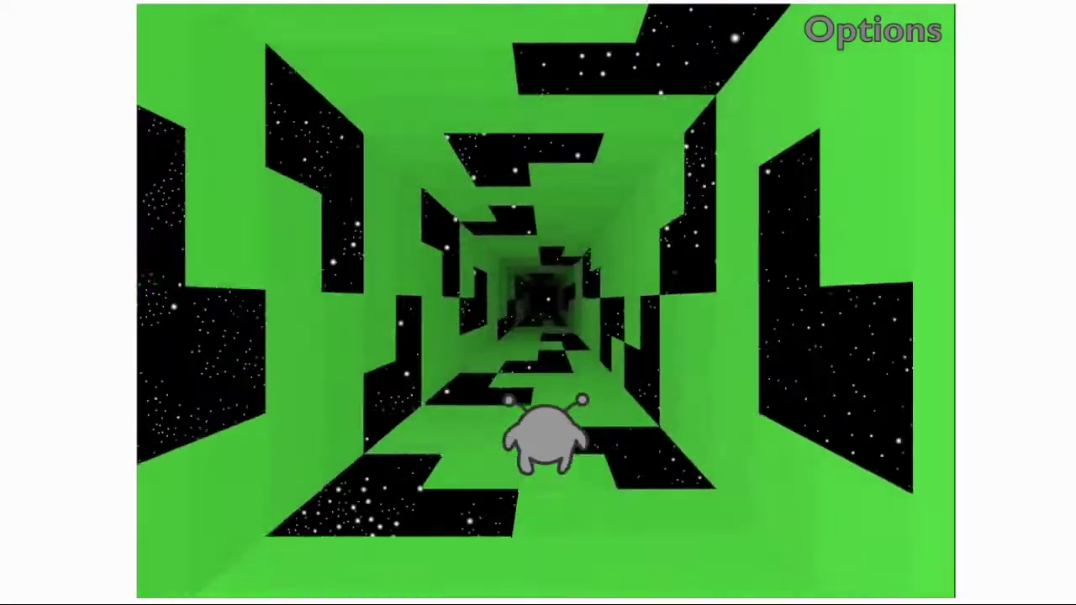
key("Left")
key("Right")
Step: Weave across the checkered tiles around missing ones and jump the starry gap
key("Left")
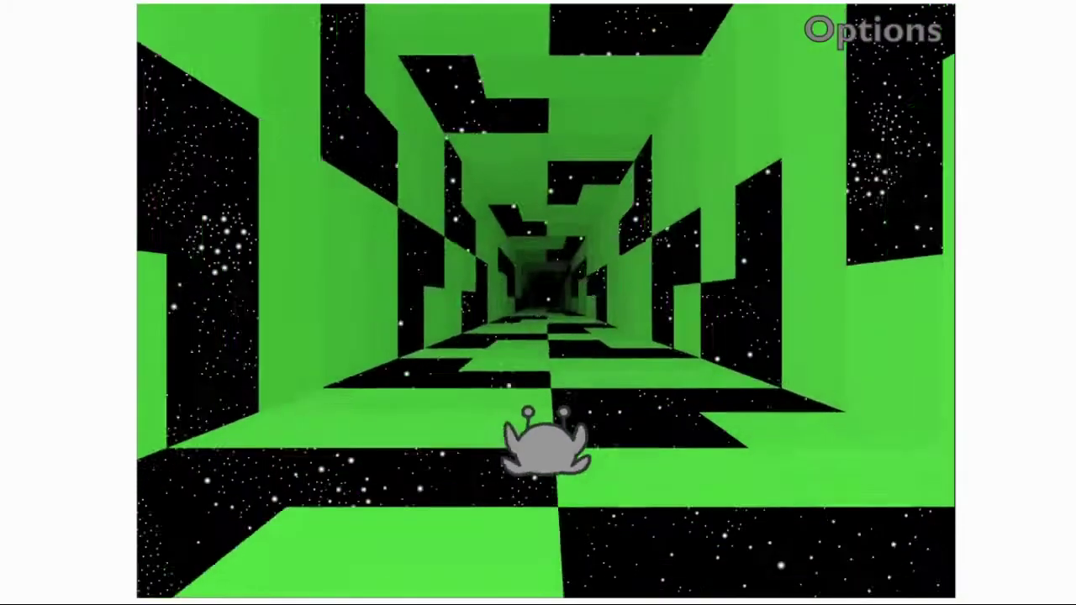
key("Right")
key("Left")
key("Right")
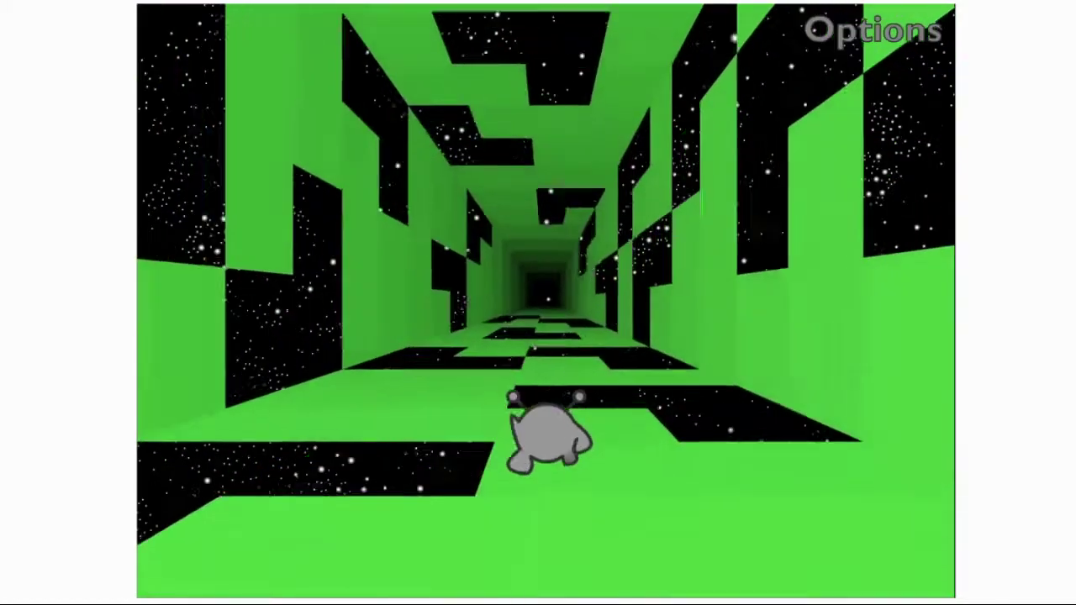
key("Left")
key("Right")
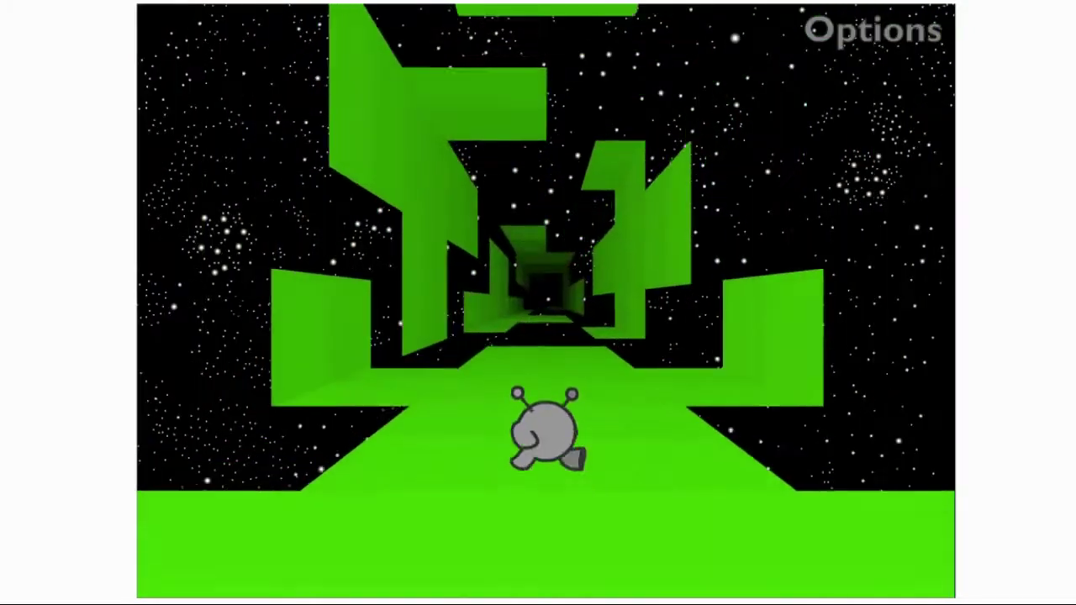
key("space")
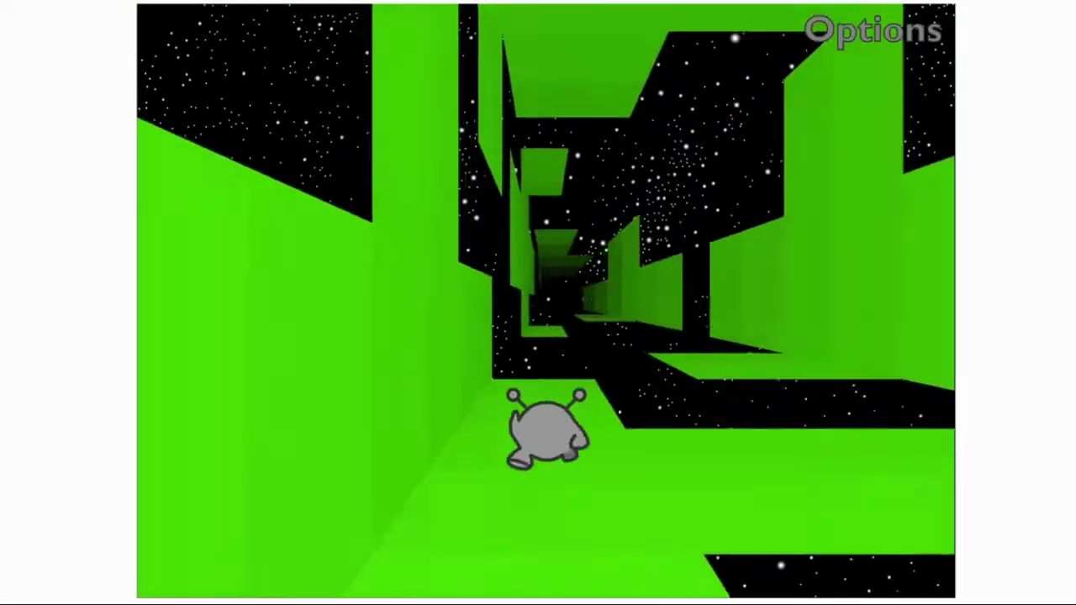
Step: Switch between side walls over the narrow tiles, ending on the left wall
key("Left")
key("Right")
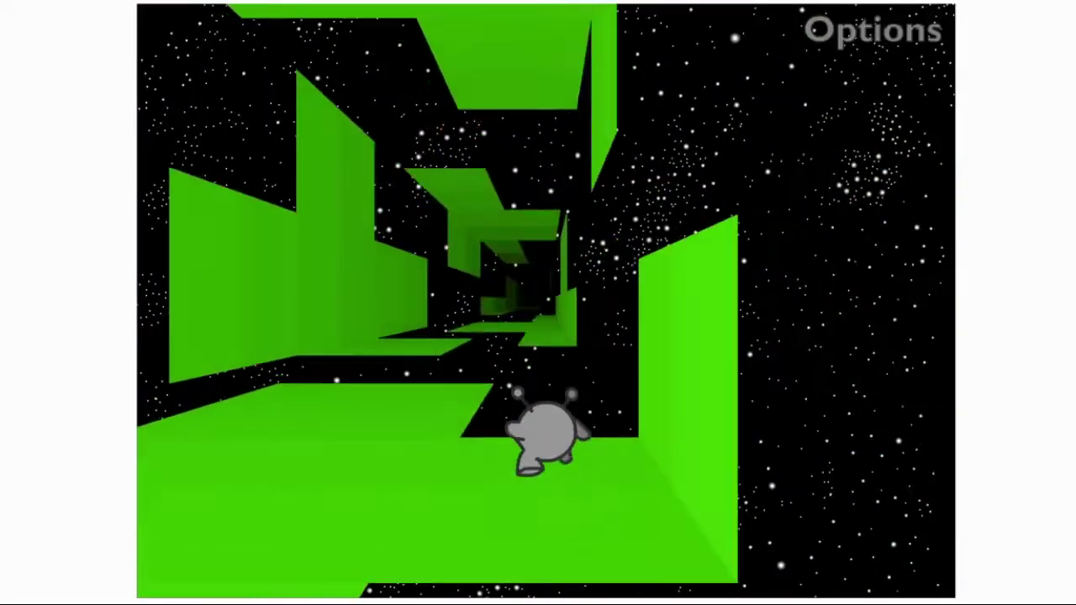
key("Left")
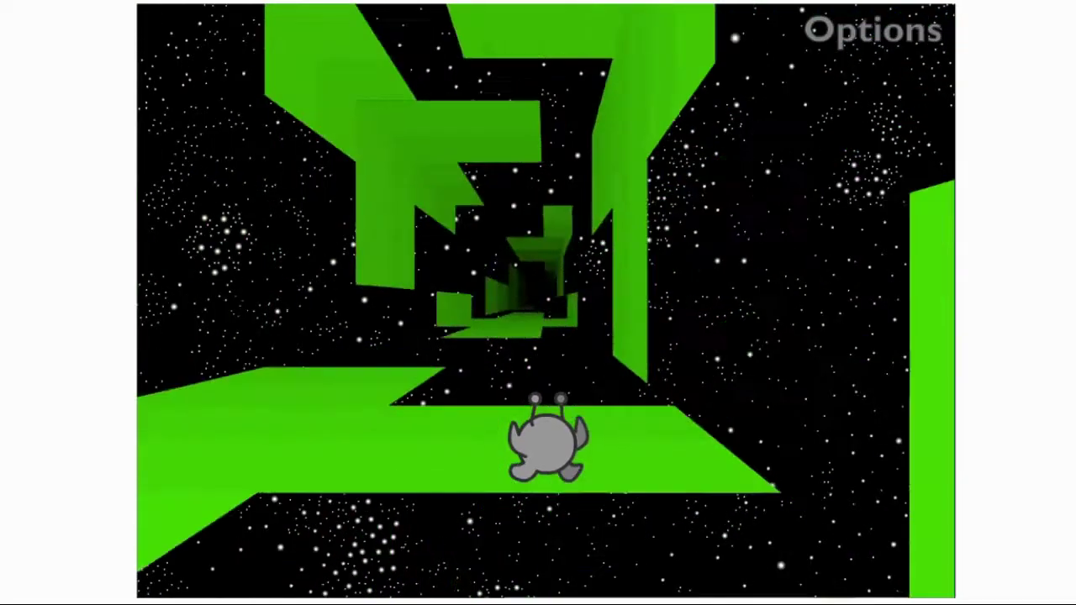
key("Right")
key("space")
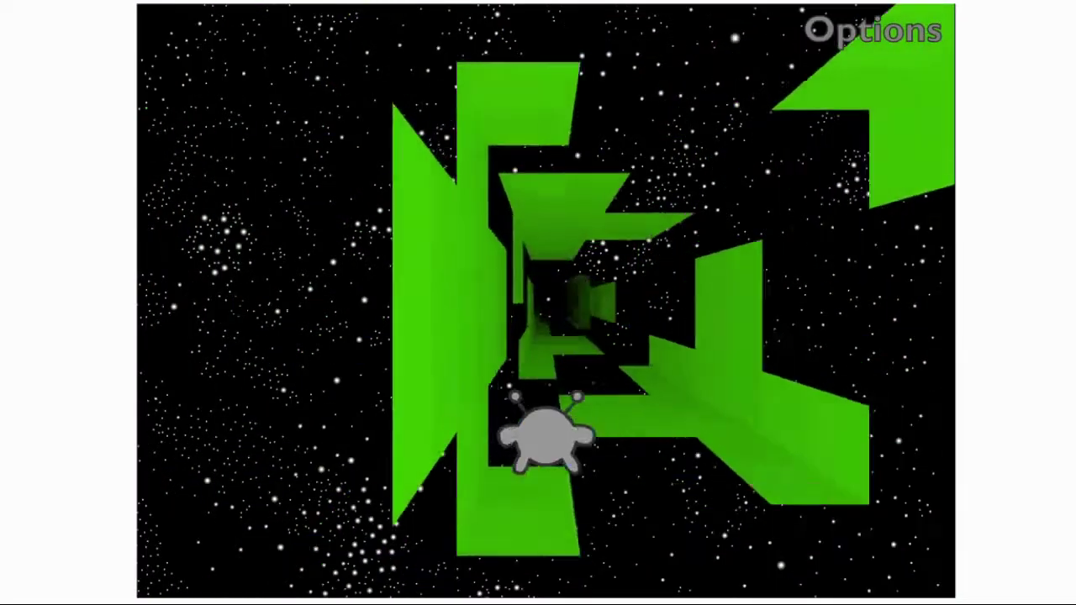
key("Left")
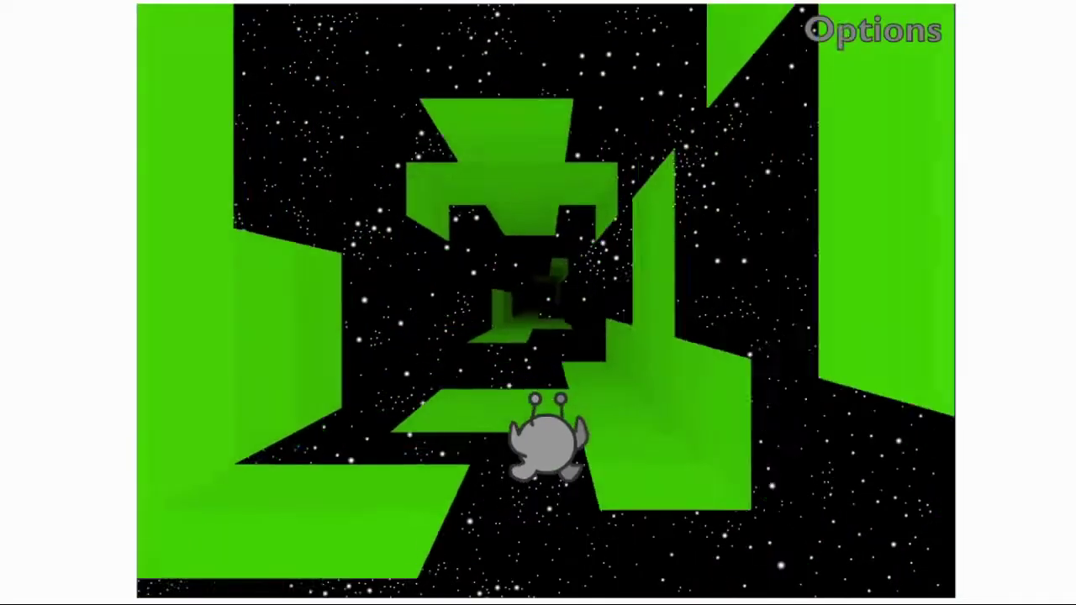
key("Left")
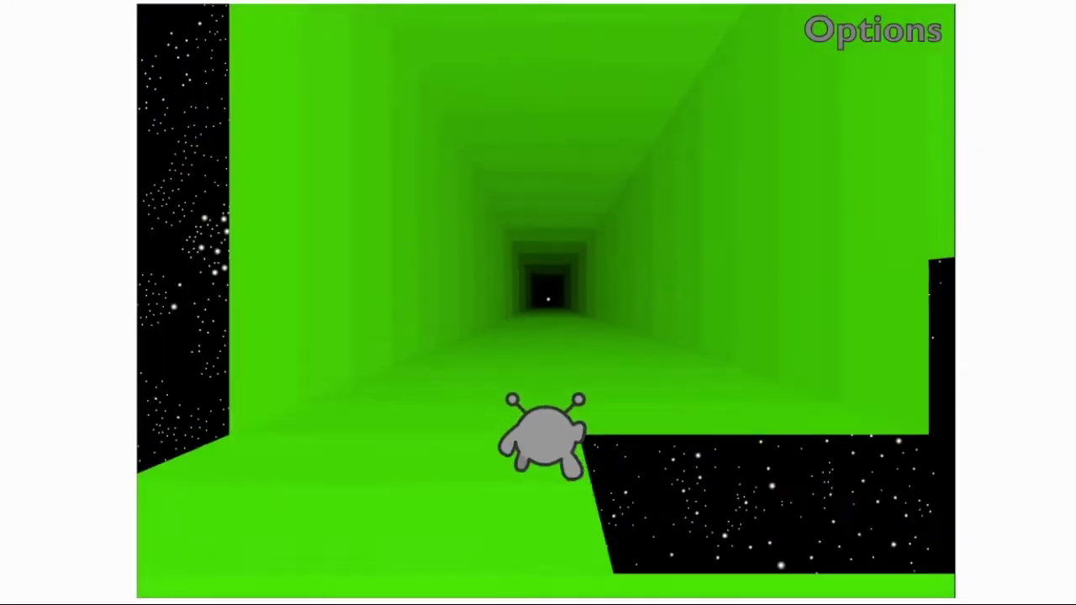
Step: Continue to the next level and follow the narrow green path over its first gaps
key("space")
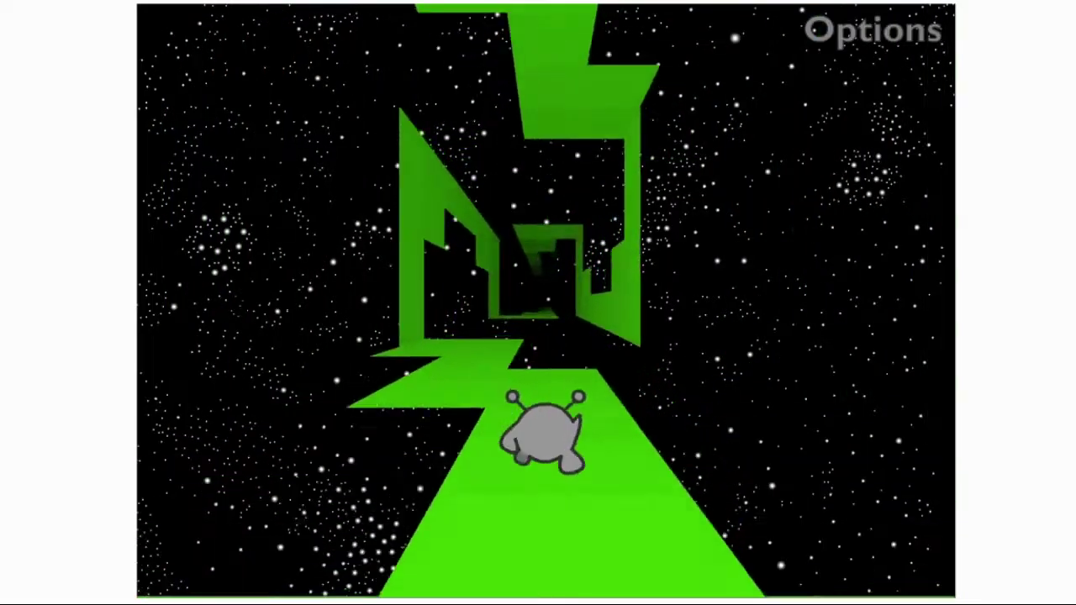
key("Right")
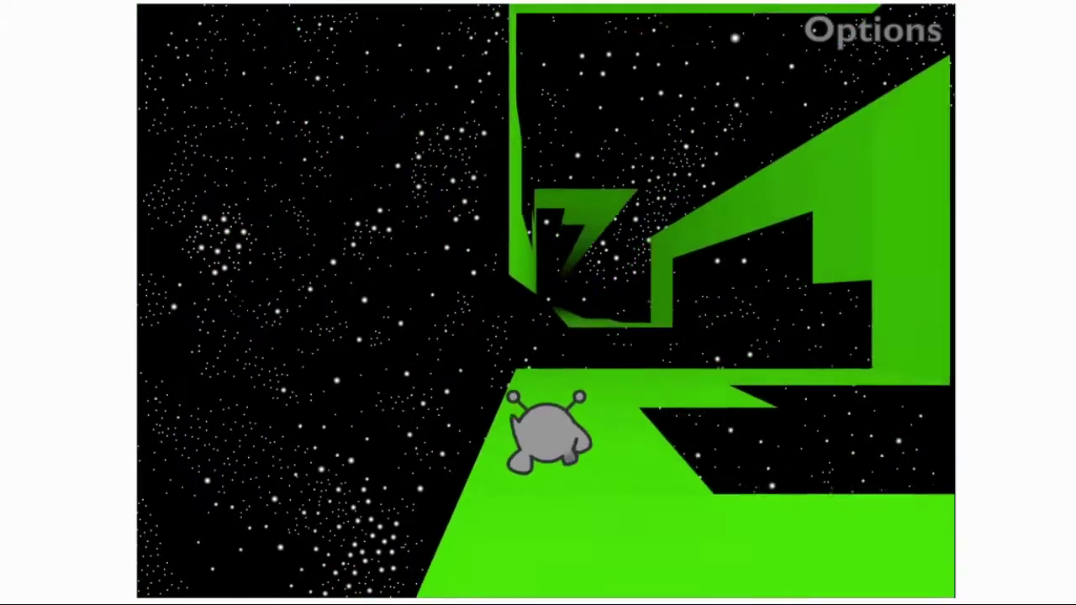
key("Left")
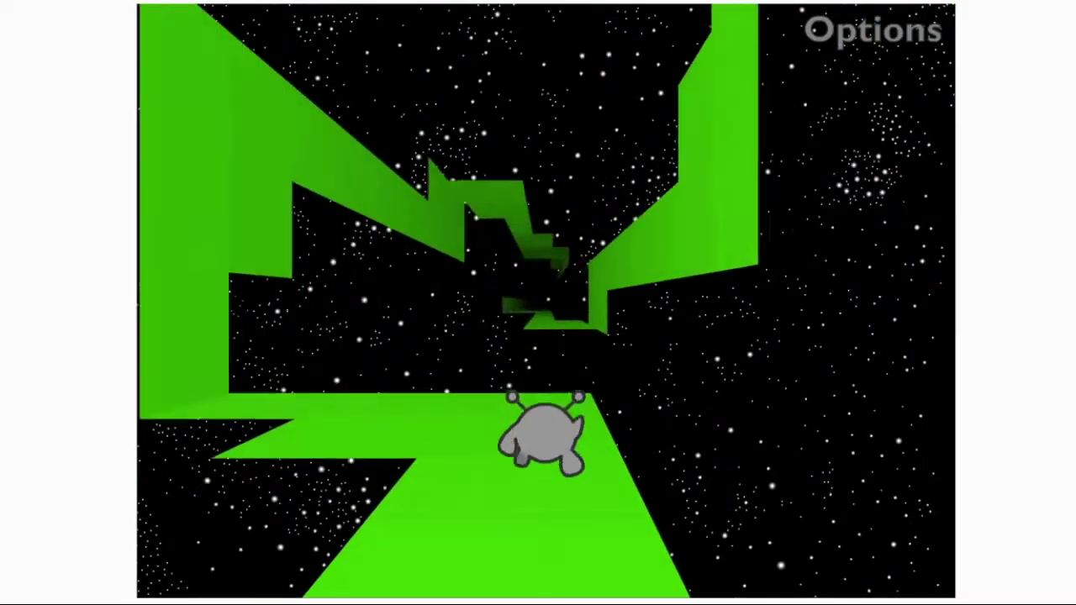
key("space")
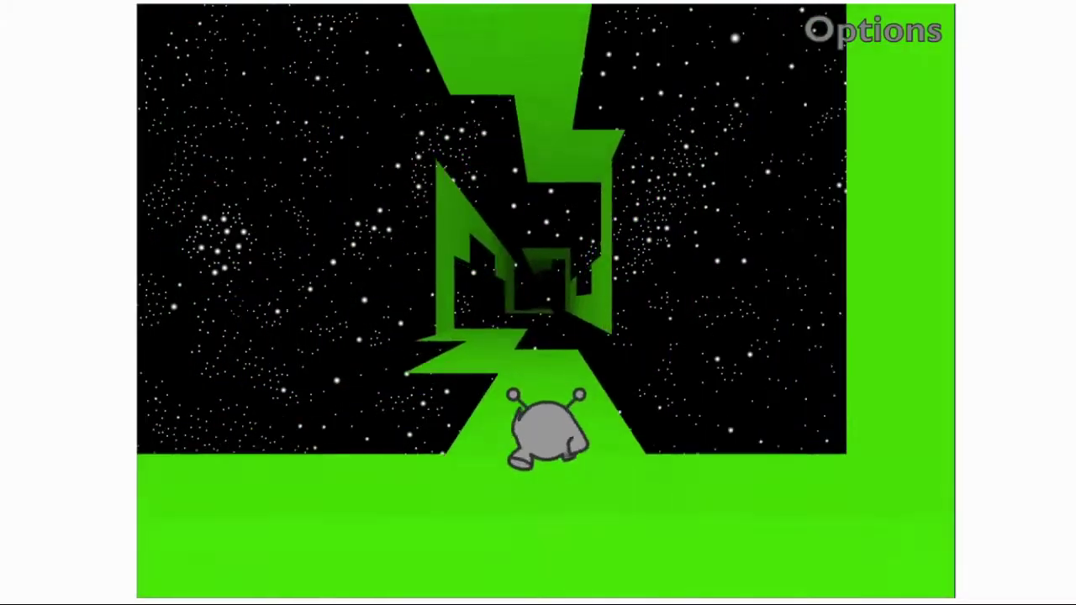
key("Right")
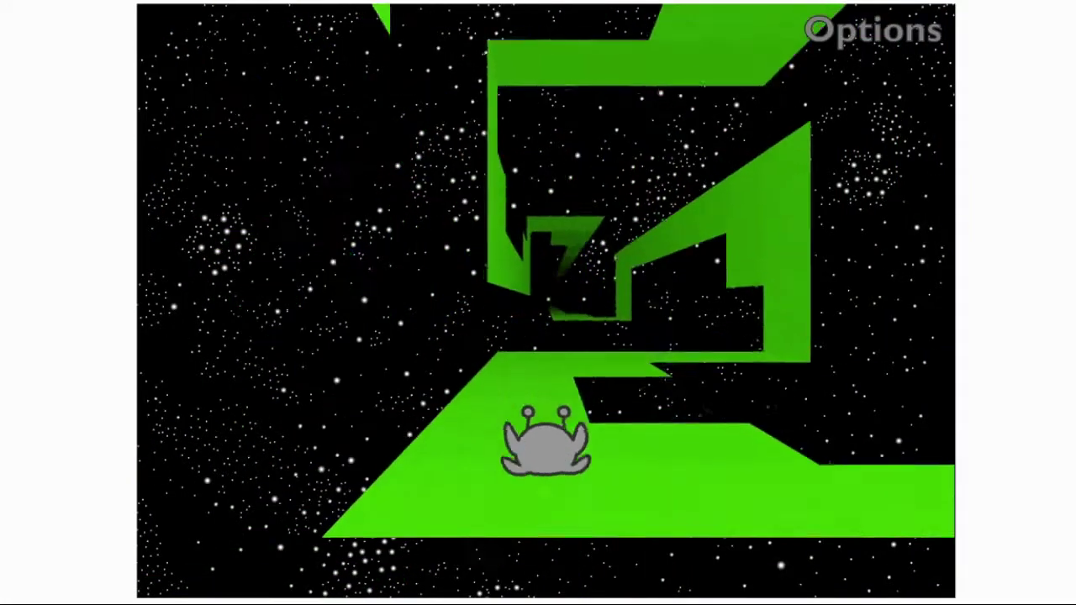
key("space")
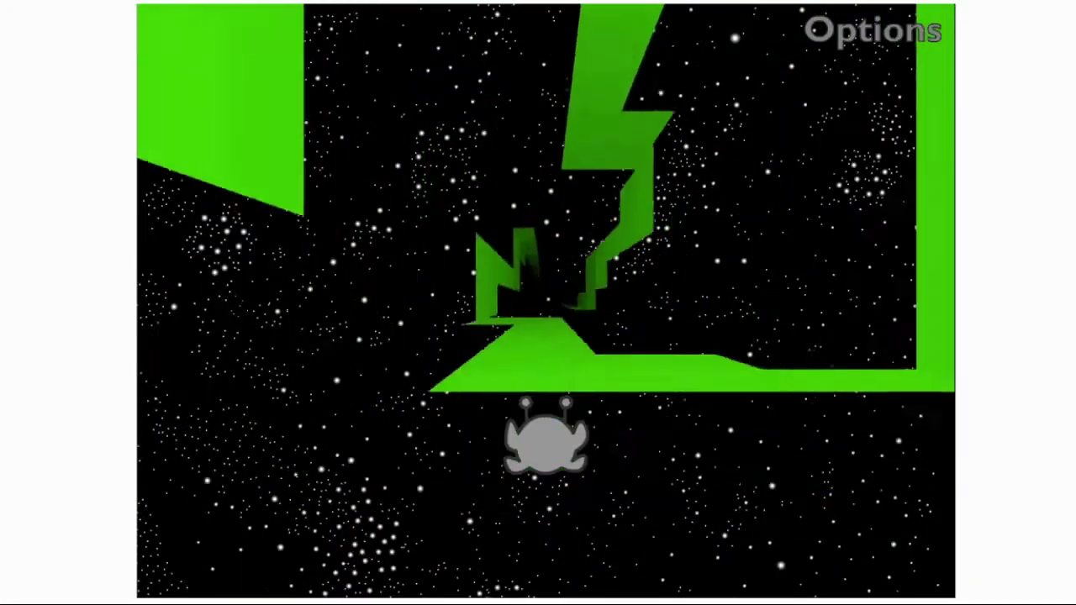
Step: Jump onto walls that become the floor, leaping over missing tiles
key("Left")
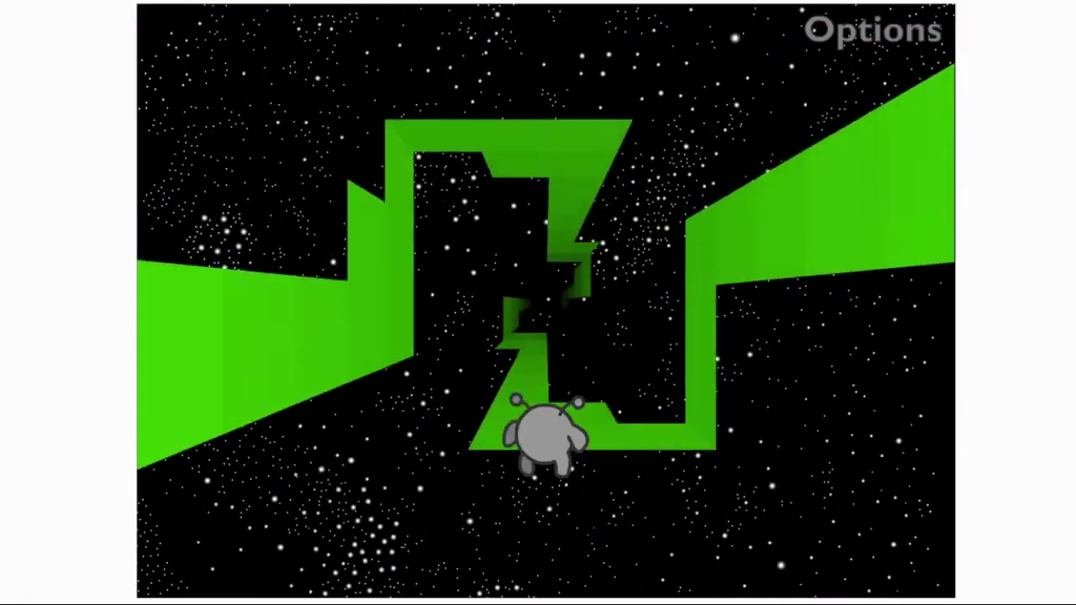
key("space")
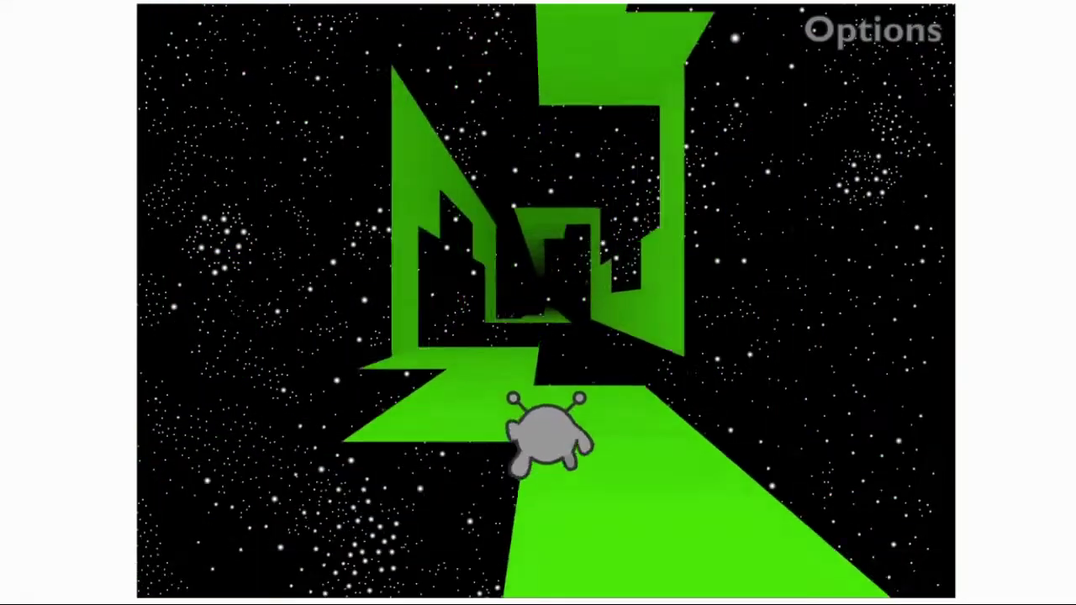
key("Left")
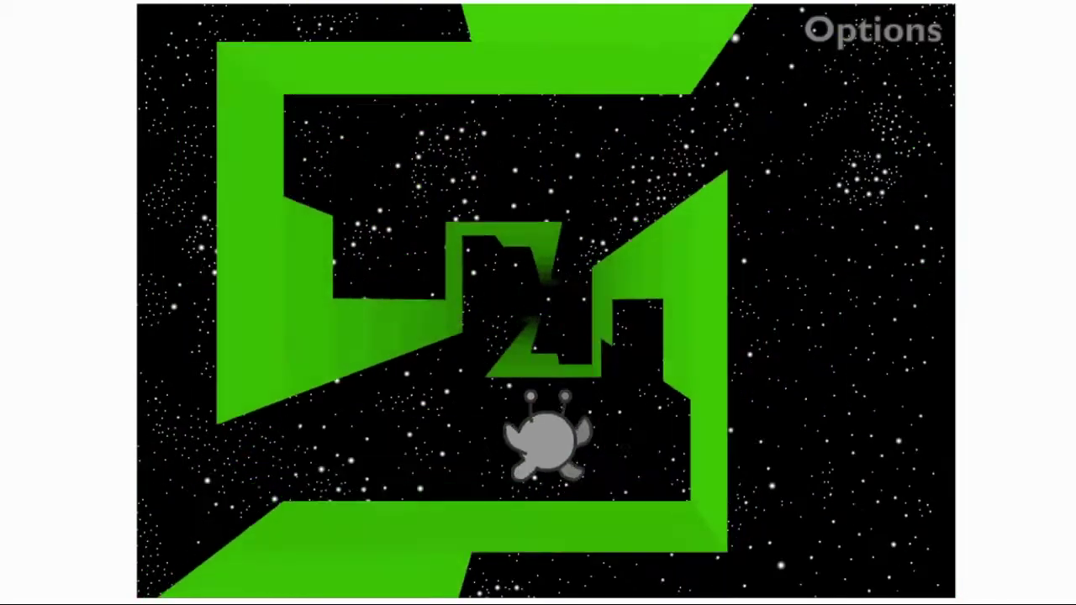
key("space")
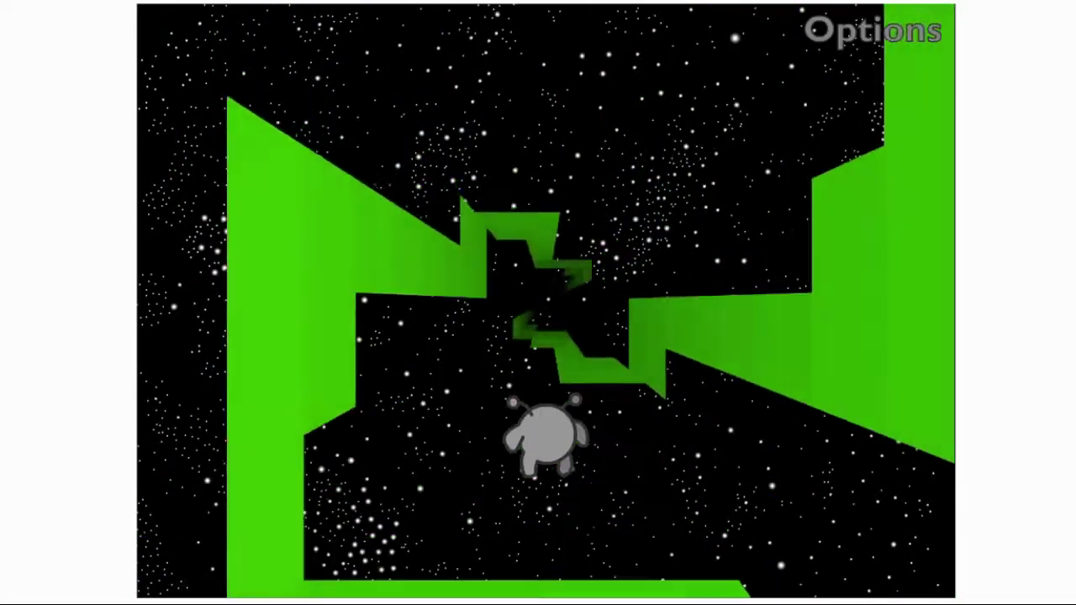
key("space")
key("Left")
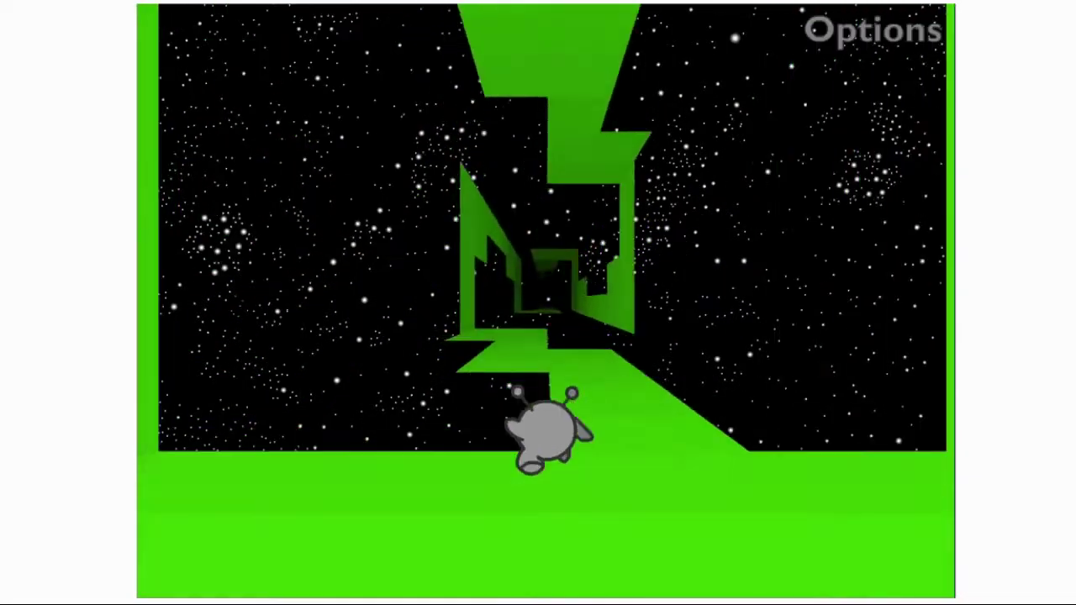
key("space")
key("Left")
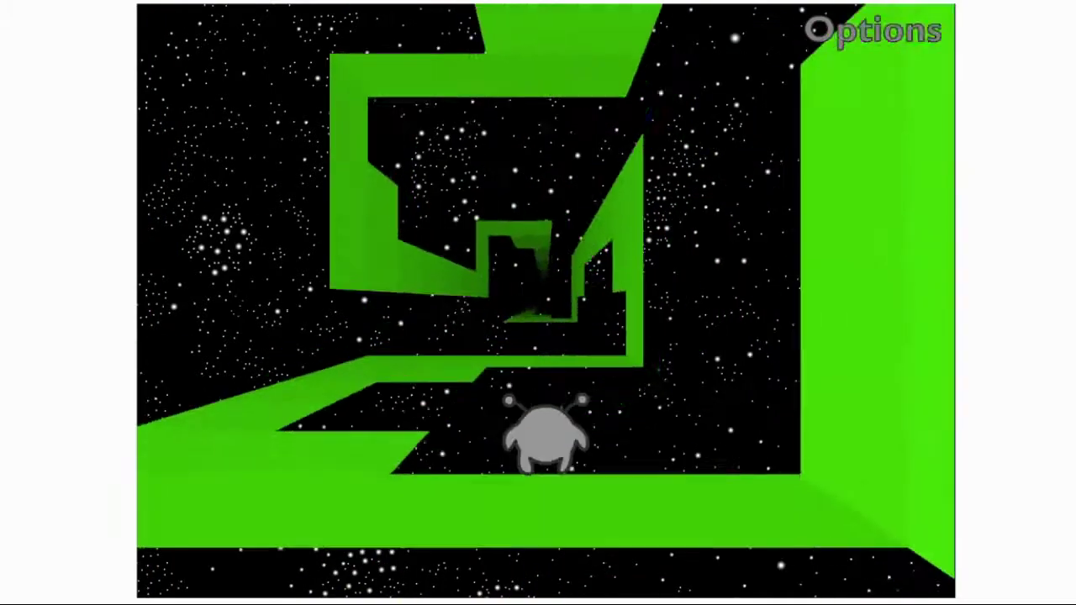
Step: Cross the narrow broken green strips, alternating jumps with left steers
key("space")
key("Left")
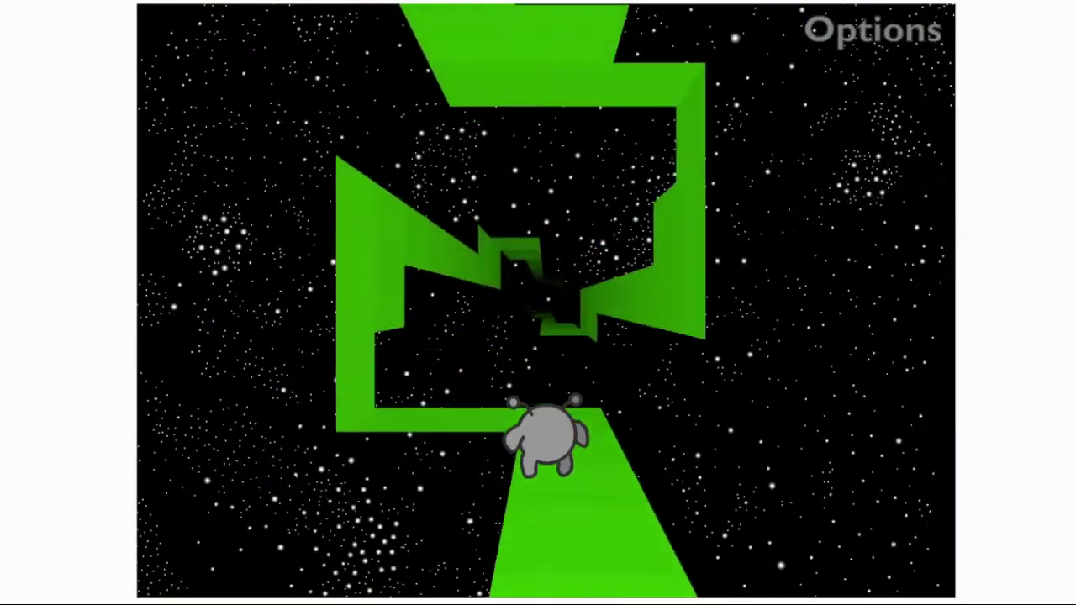
key("space")
key("space")
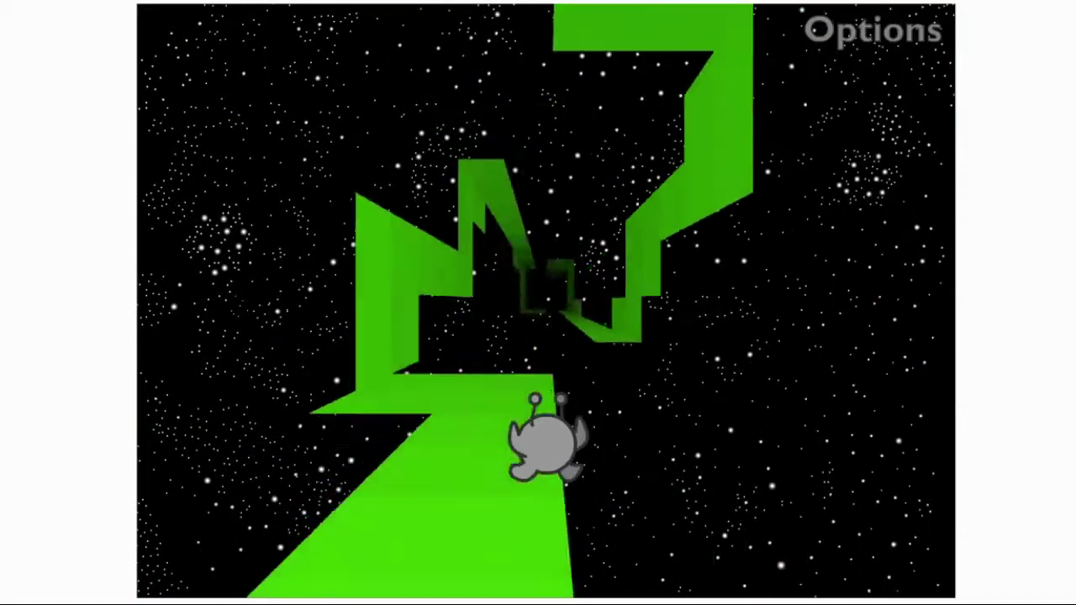
key("Left")
key("space")
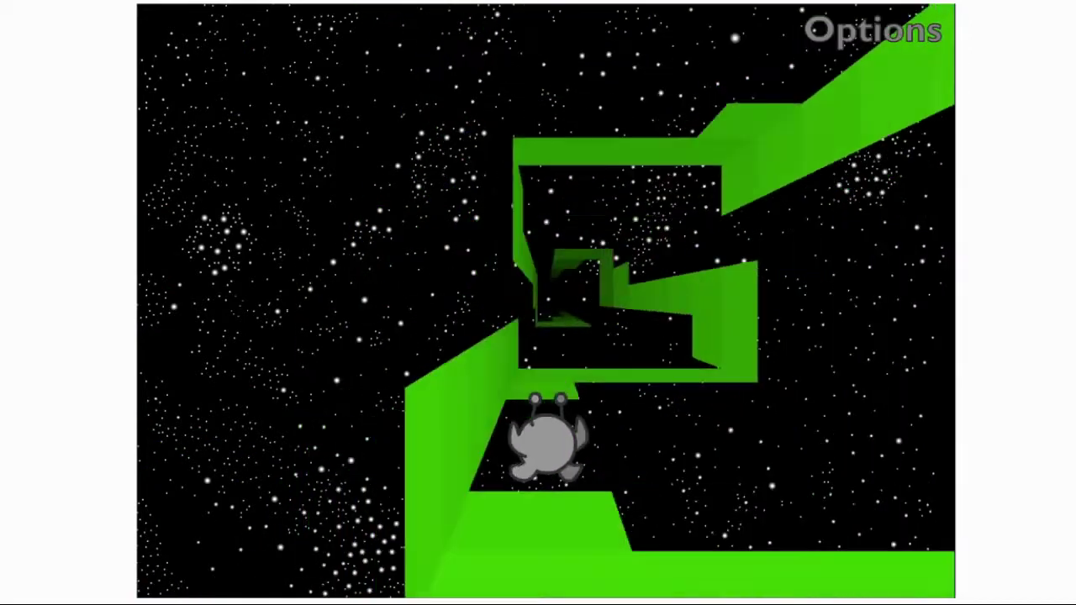
key("Left")
key("space")
key("Left")
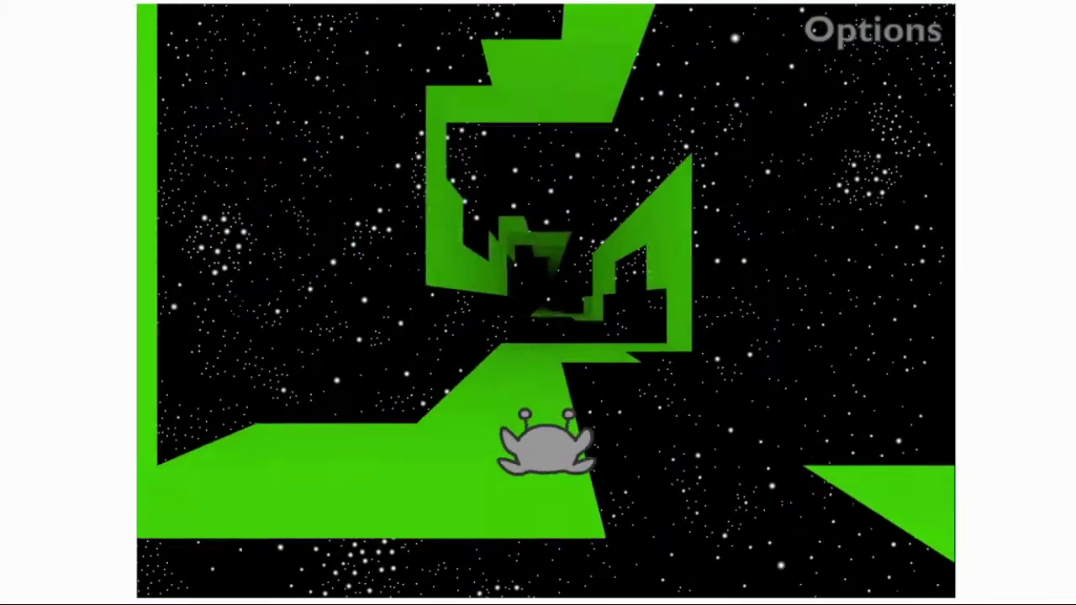
key("space")
key("Left")
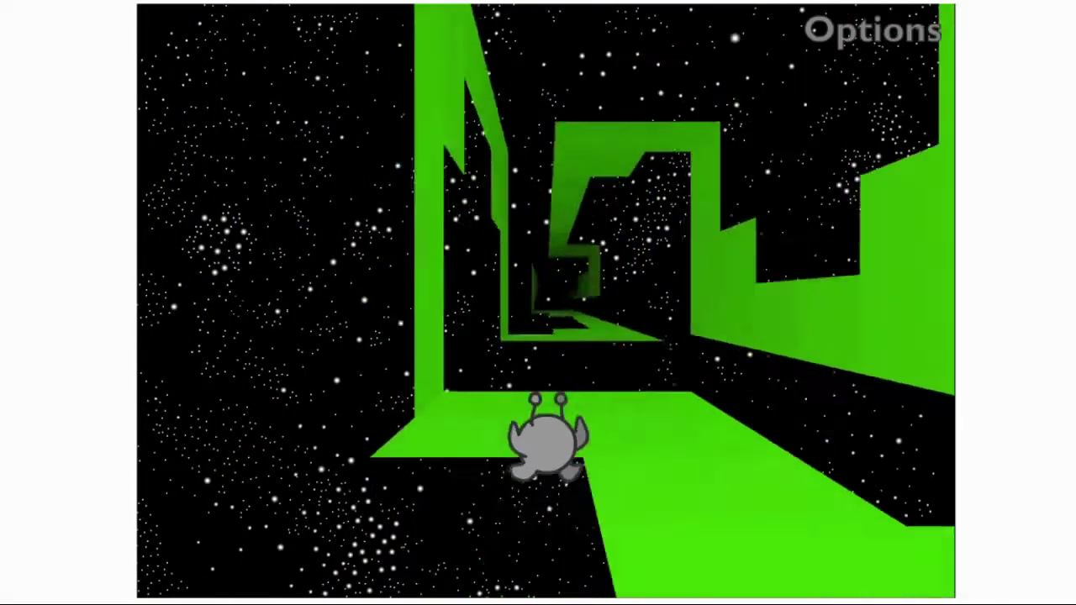
Step: Jump the first gaps onto the tilted floor and rotate the tunnel onto a new floor
key("space")
key("Right")
key("space")
key("Left")
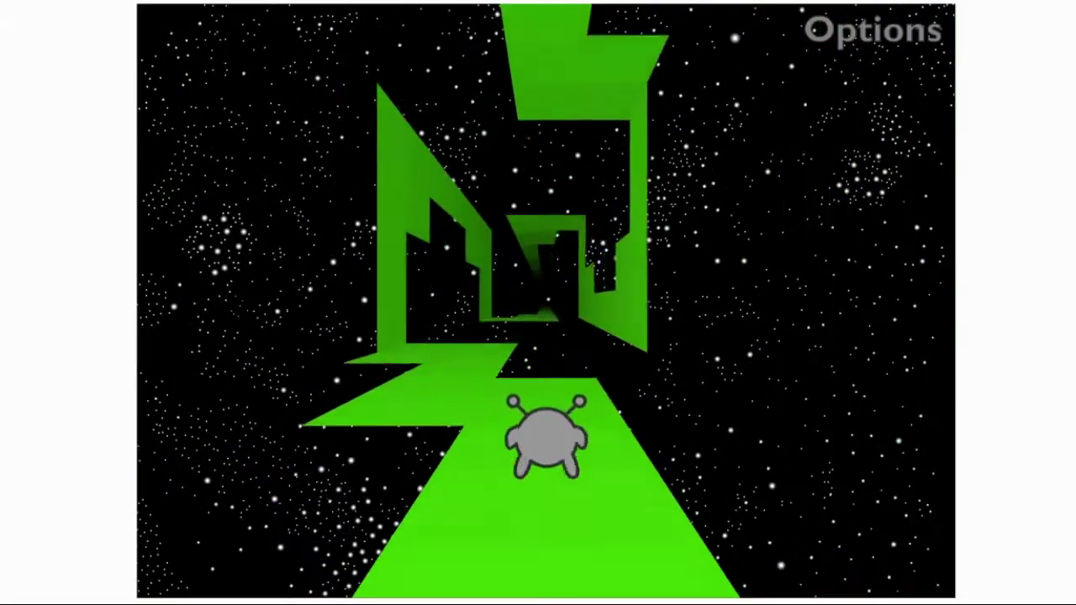
key("space")
key("Right")
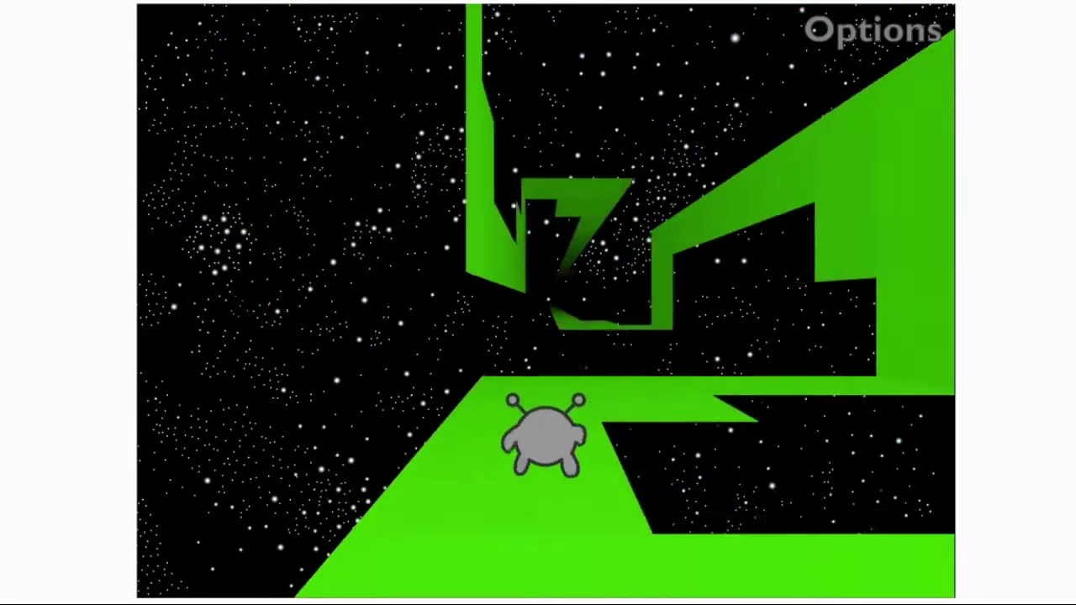
key("Left")
key("space")
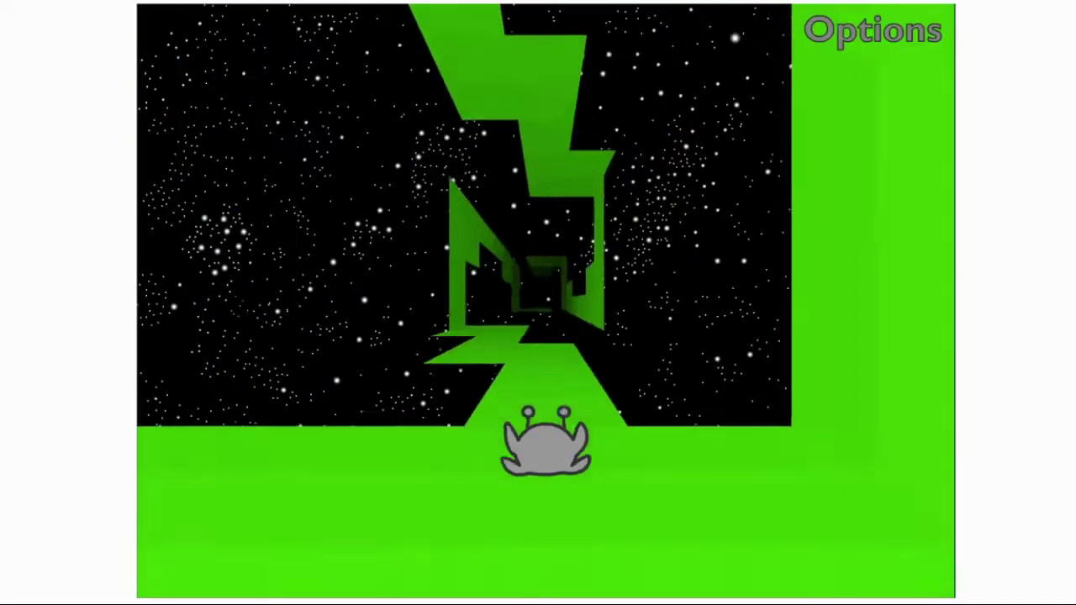
key("Right")
key("Left")
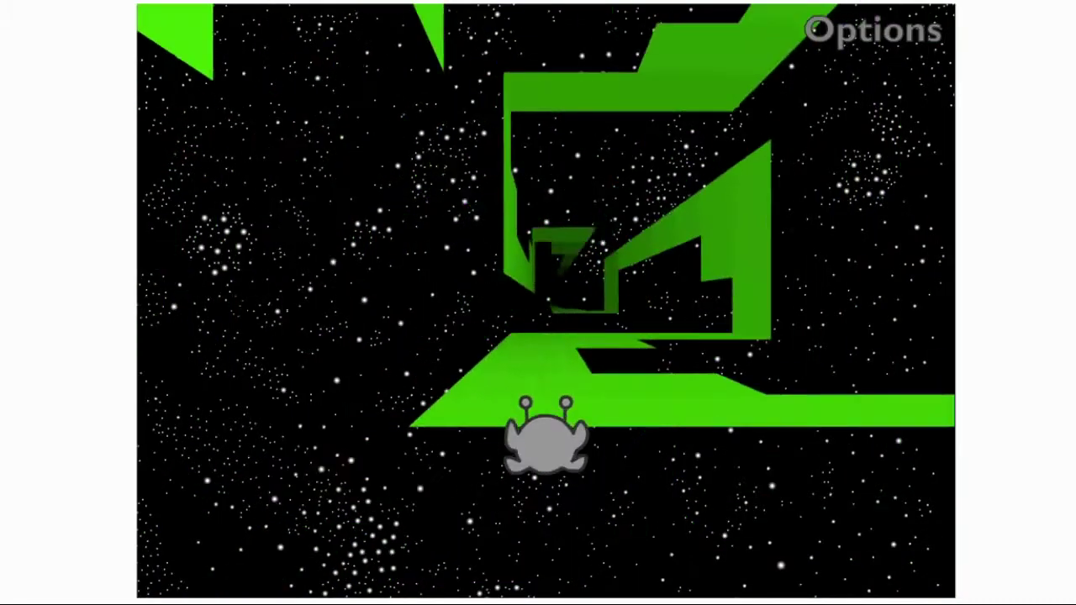
Step: Clear the second gap via the left wall, then rotate back to the floor
key("Left")
key("space")
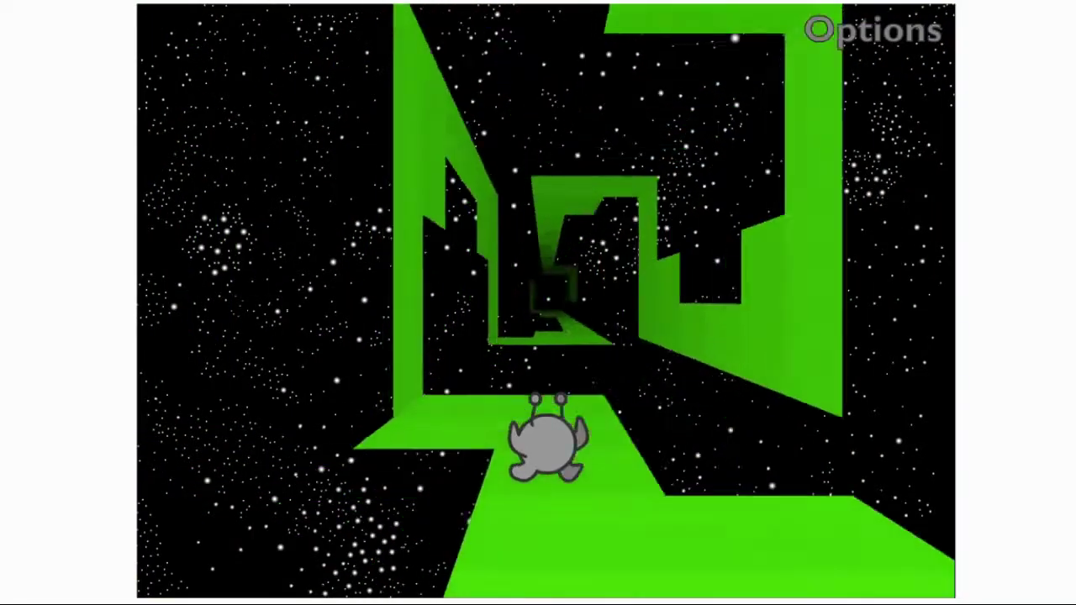
key("Left")
key("Left")
key("space")
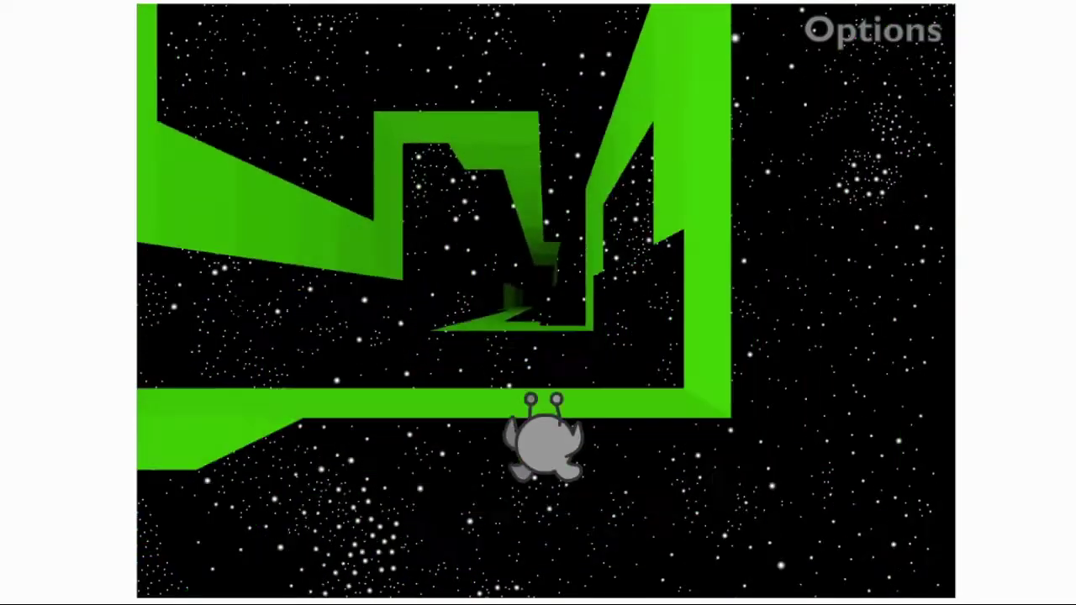
key("Left")
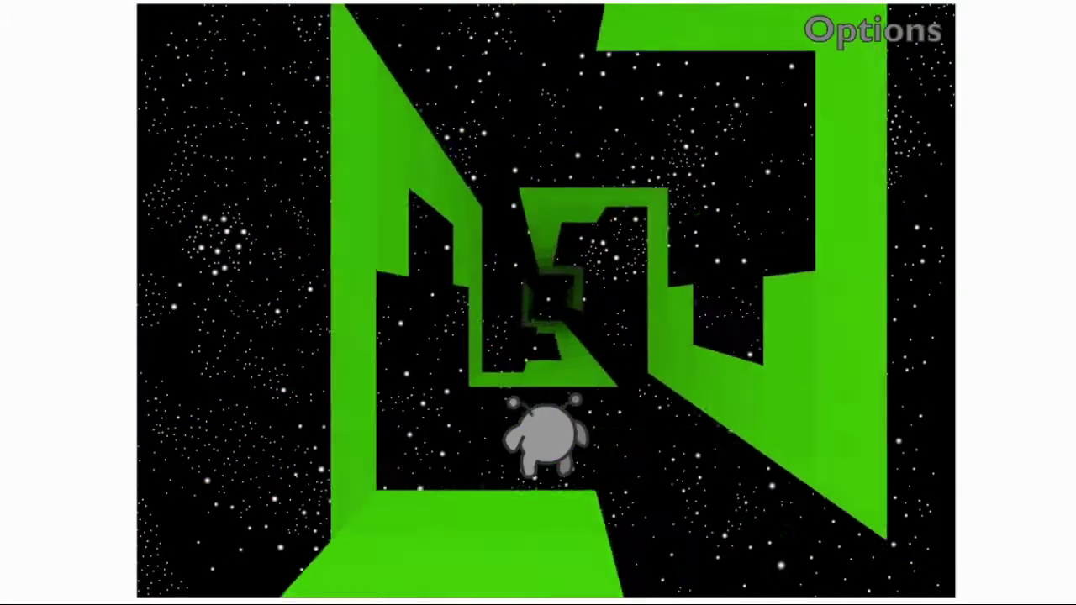
key("Left")
key("Right")
key("Left")
key("Left")
key("Left")
Step: Jump two gaps in a row, then roll around the tunnel onto solid floor
key("Right")
key("space")
key("Left")
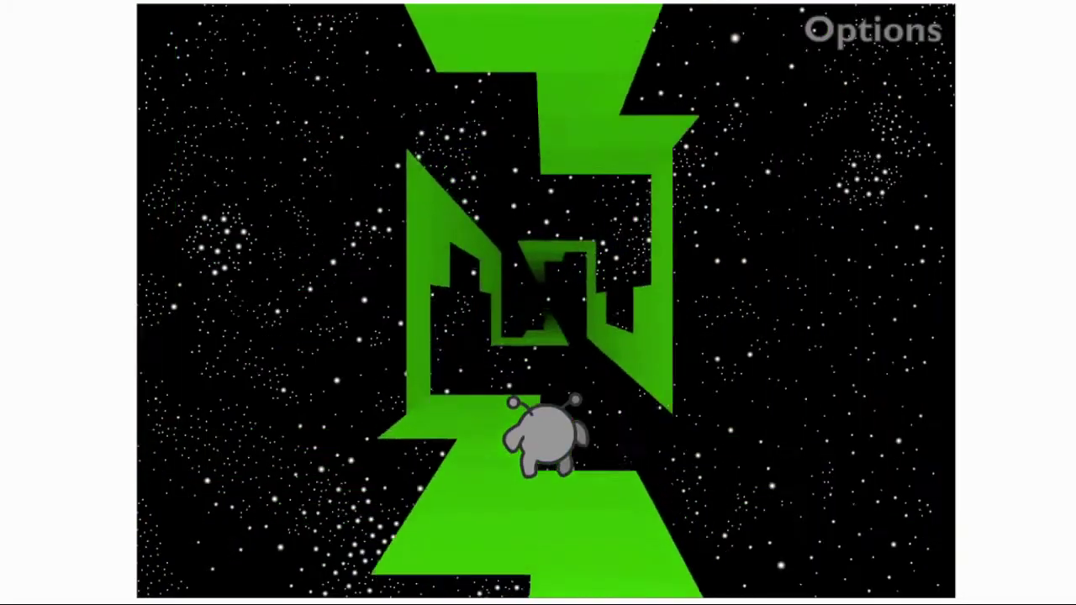
key("space")
key("Left")
key("Left")
key("Left")
key("Left")
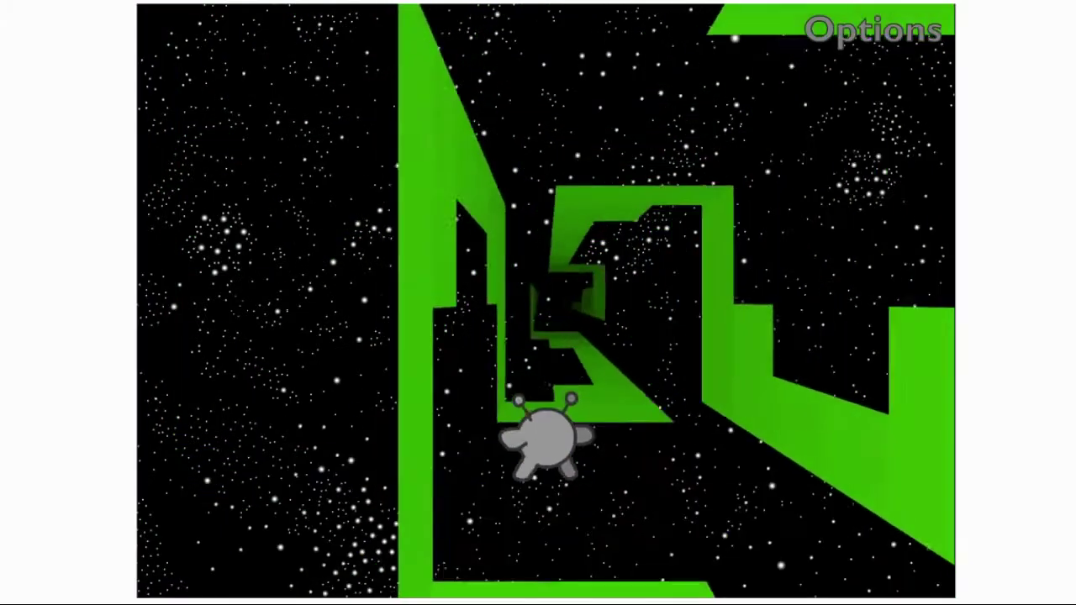
key("Left")
key("Left")
Step: Keep switching walls and jump from the side wall across the gap
key("Right")
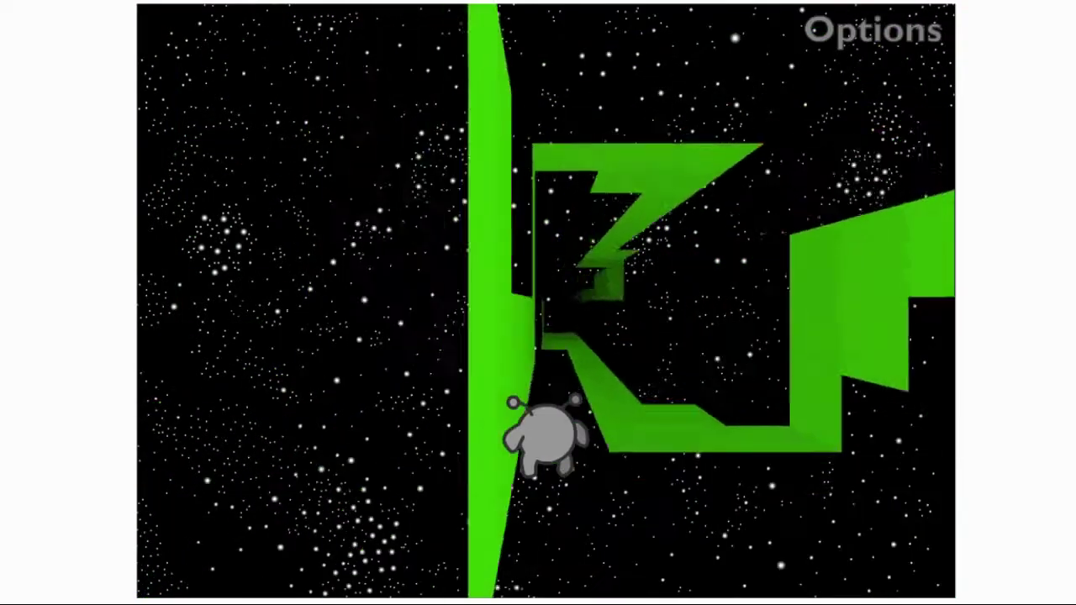
key("Left")
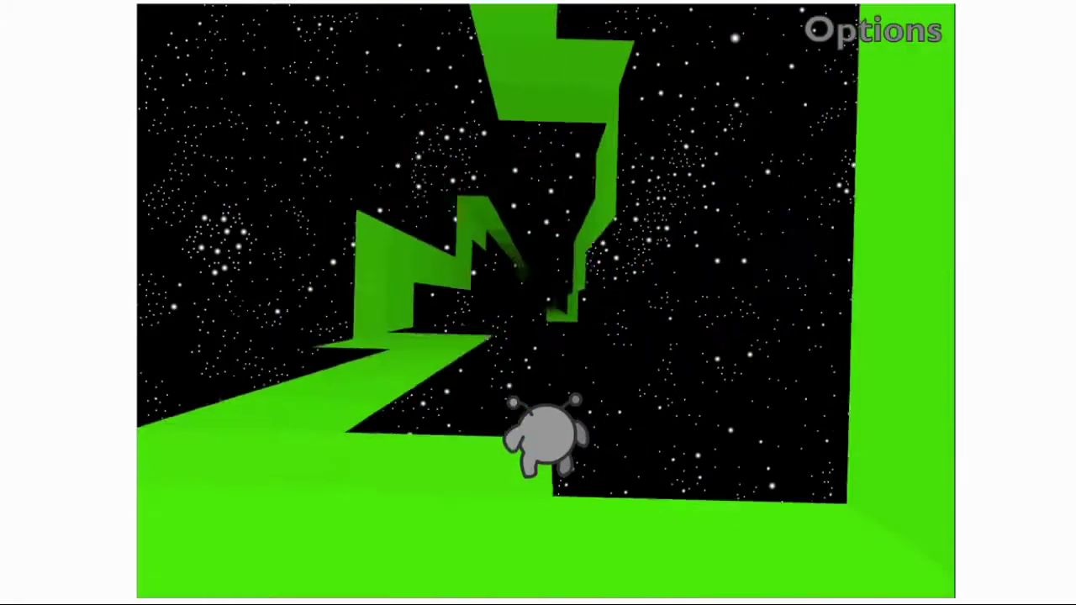
key("space")
key("Left")
key("space")
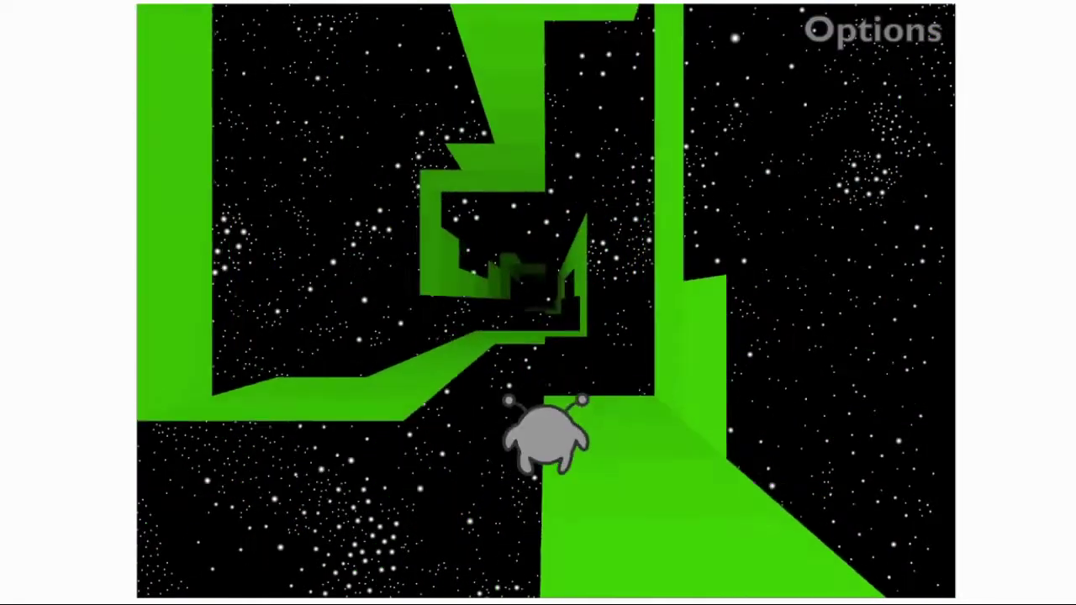
key("Right")
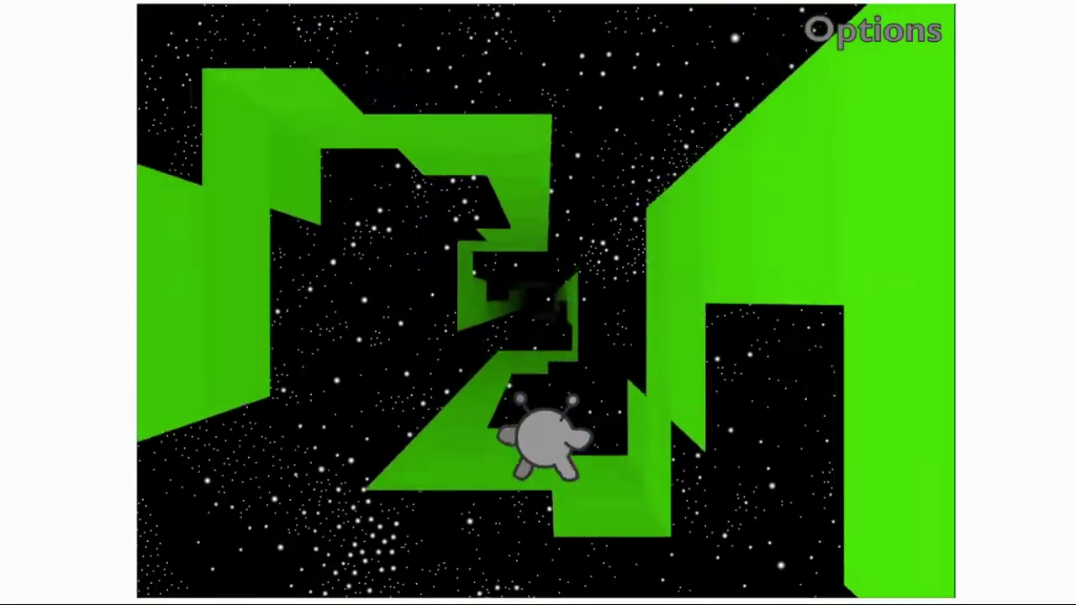
key("space")
key("space")
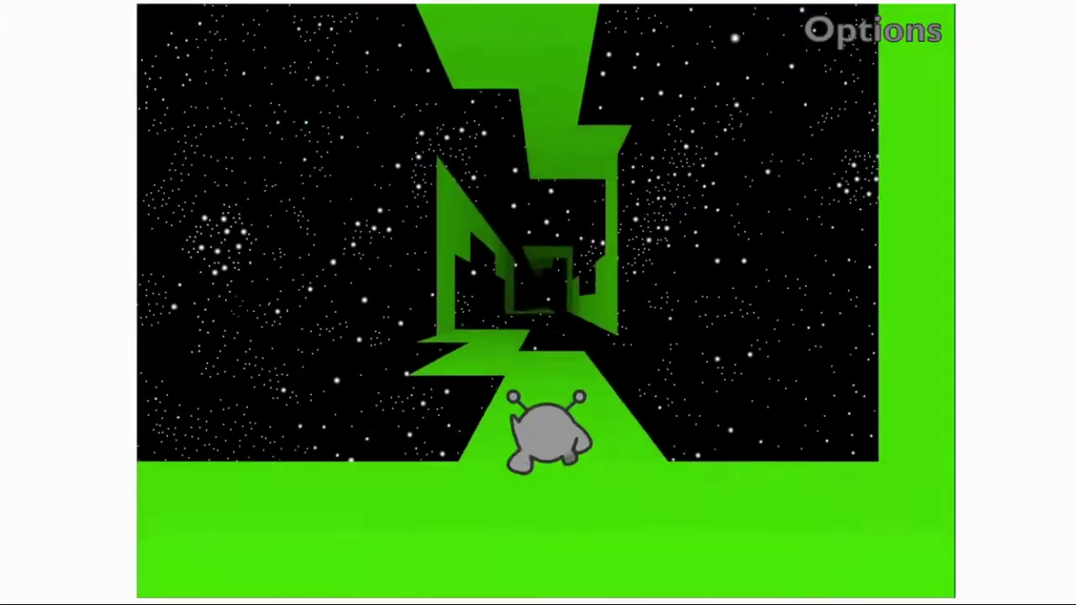
key("space")
Step: Enter the new corridor by hopping between walls over missing tiles
key("Left")
key("Left")
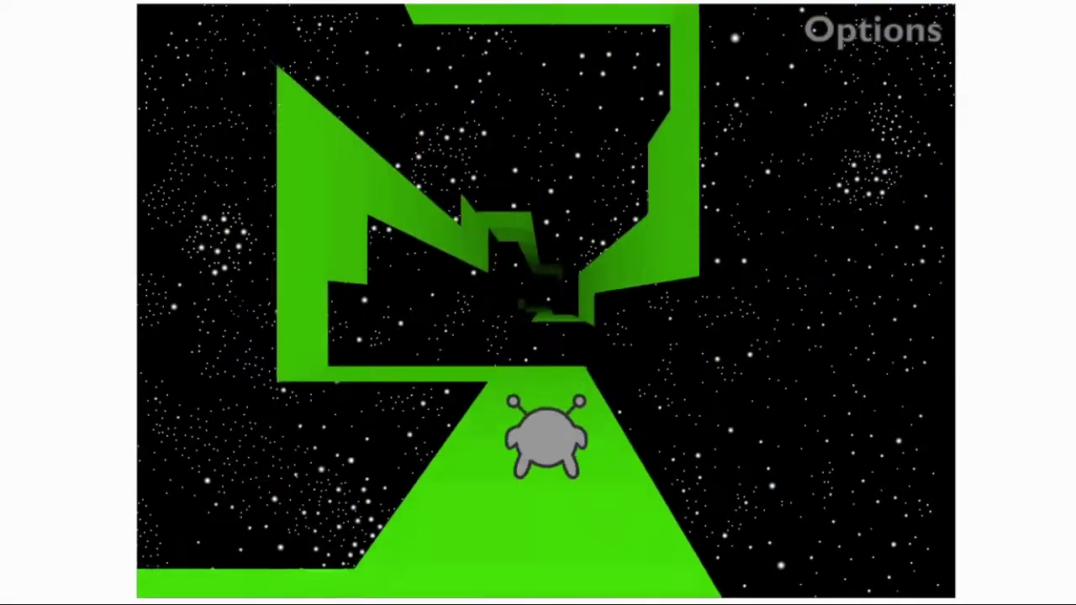
key("space")
key("Right")
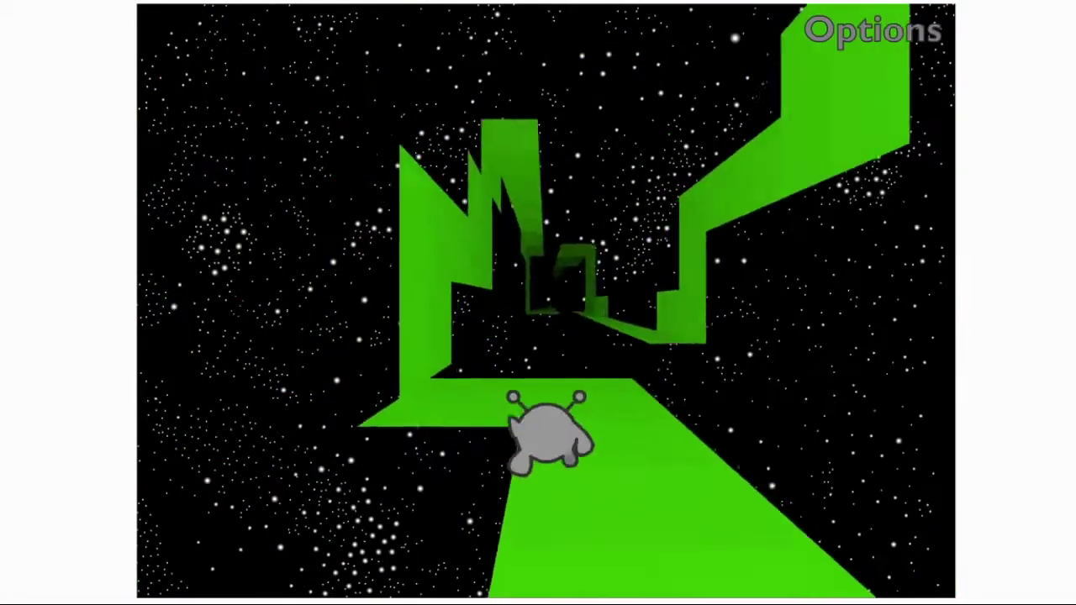
key("Left")
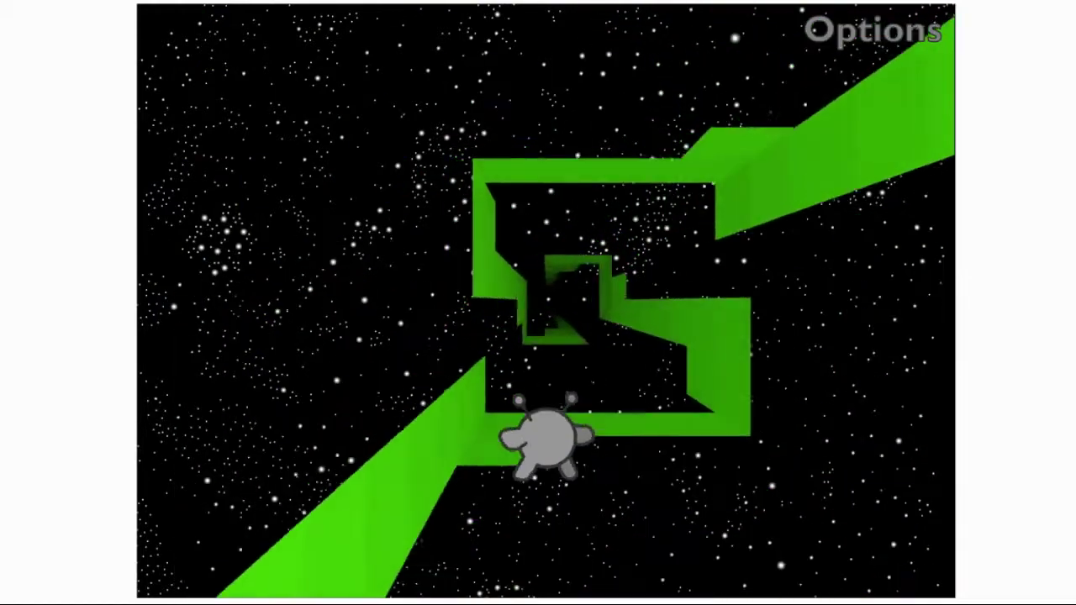
key("space")
key("Right")
key("Left")
key("space")
key("Right")
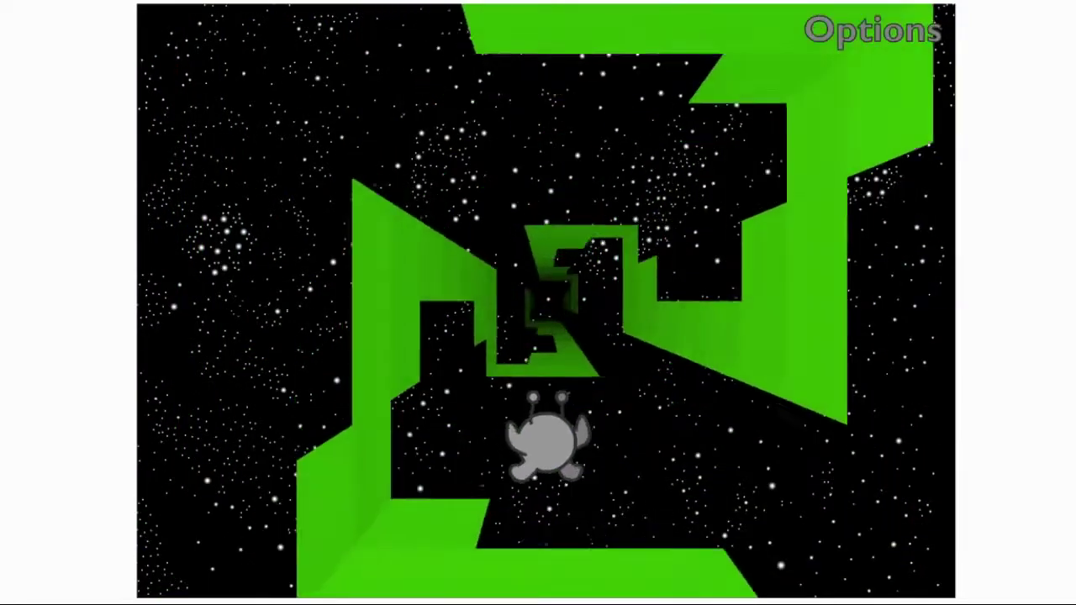
Step: Weave around gaps onto the platforms, recovering a near-fall onto the green floor
key("Left")
key("Left")
key("Right")
key("Left")
key("space")
key("Right")
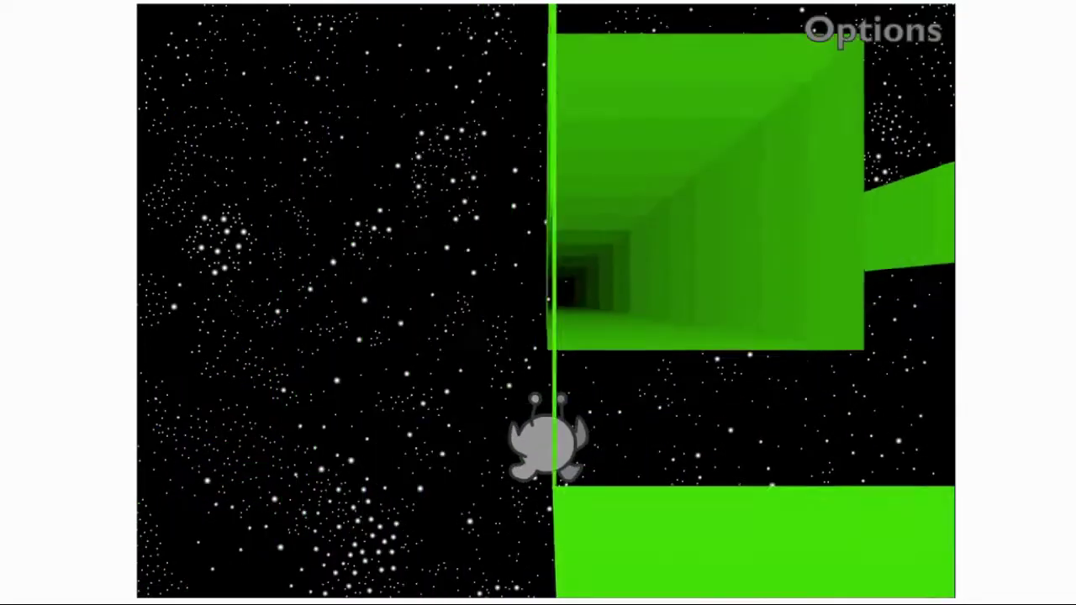
key("Left")
key("Right")
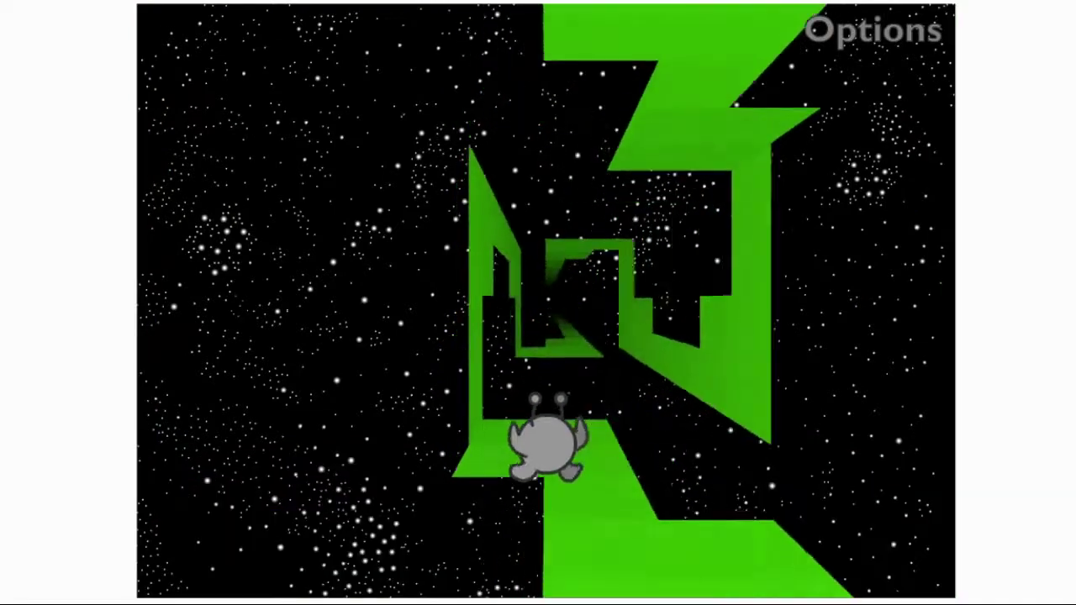
key("Left")
key("Right")
key("space")
key("Left")
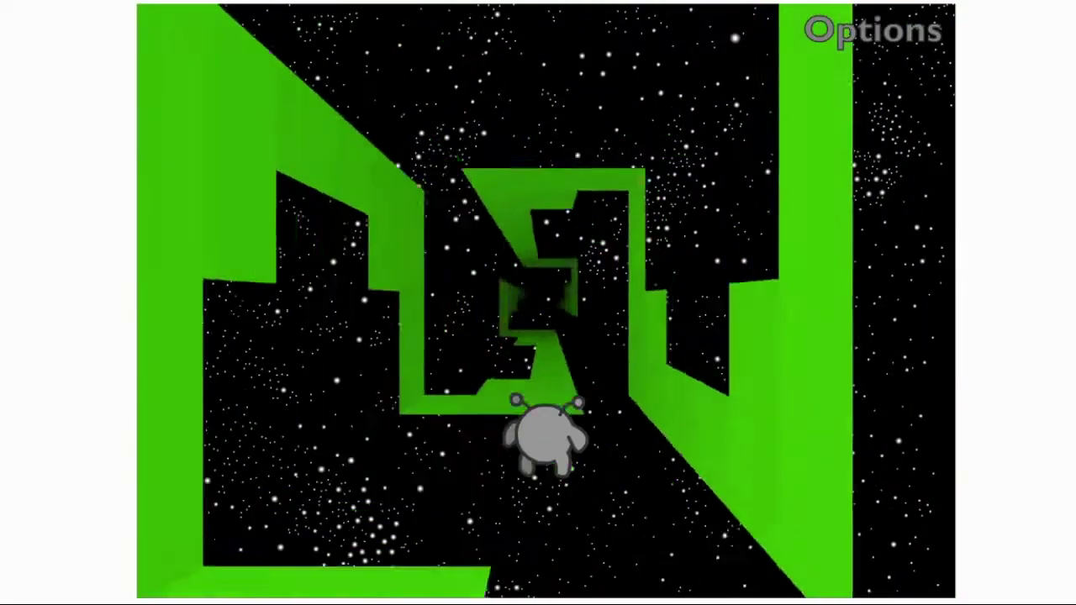
Step: Rotate the tunnel off the right wall and jump the gaps onto rotated floors
key("Right")
key("Left")
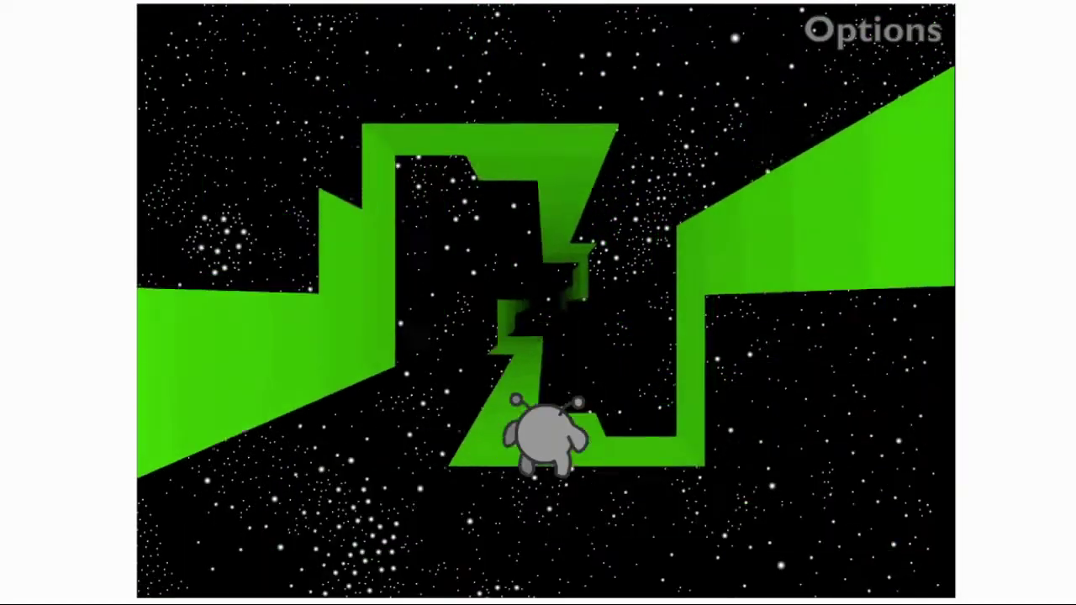
key("Up")
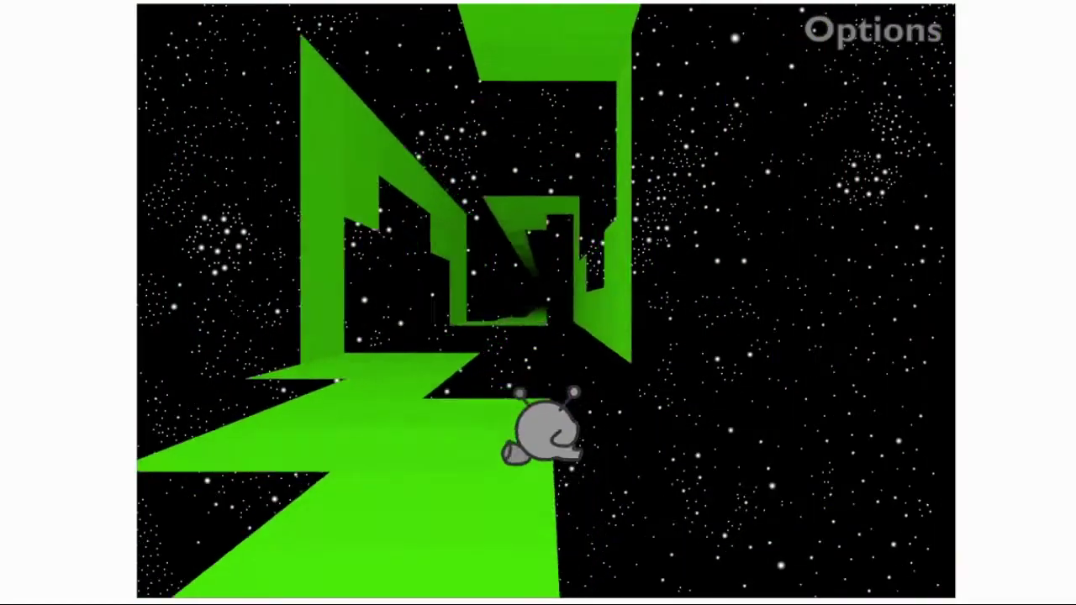
key("space")
key("Right")
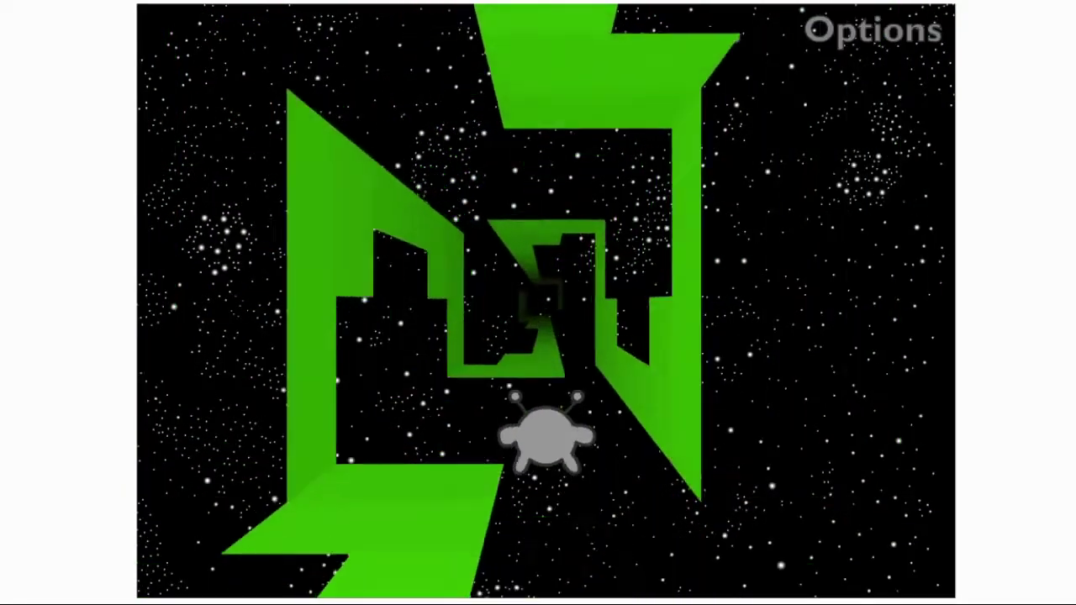
key("Left")
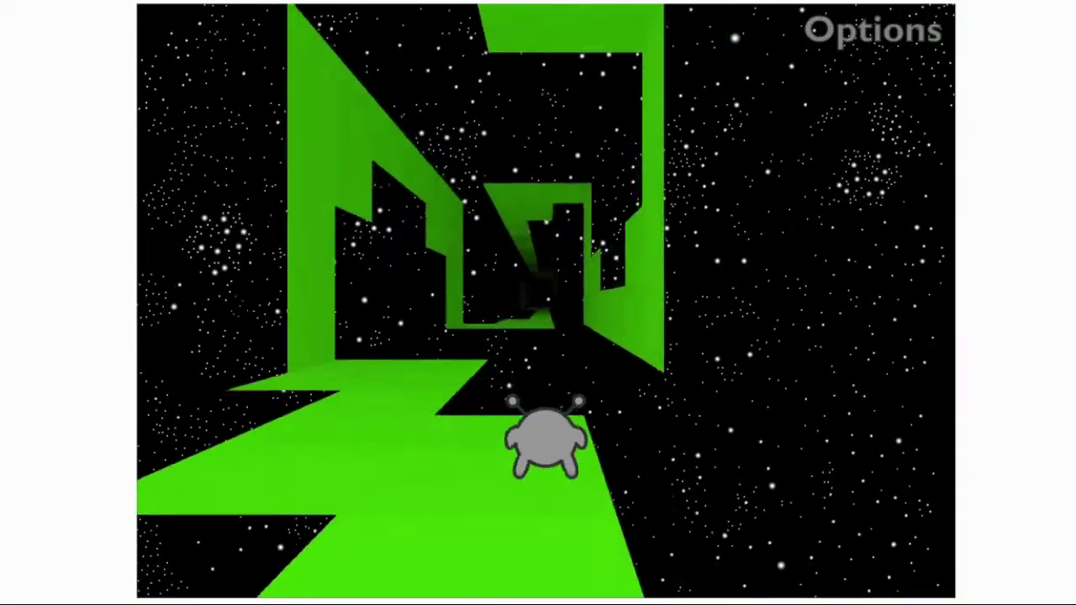
key("space")
key("Right")
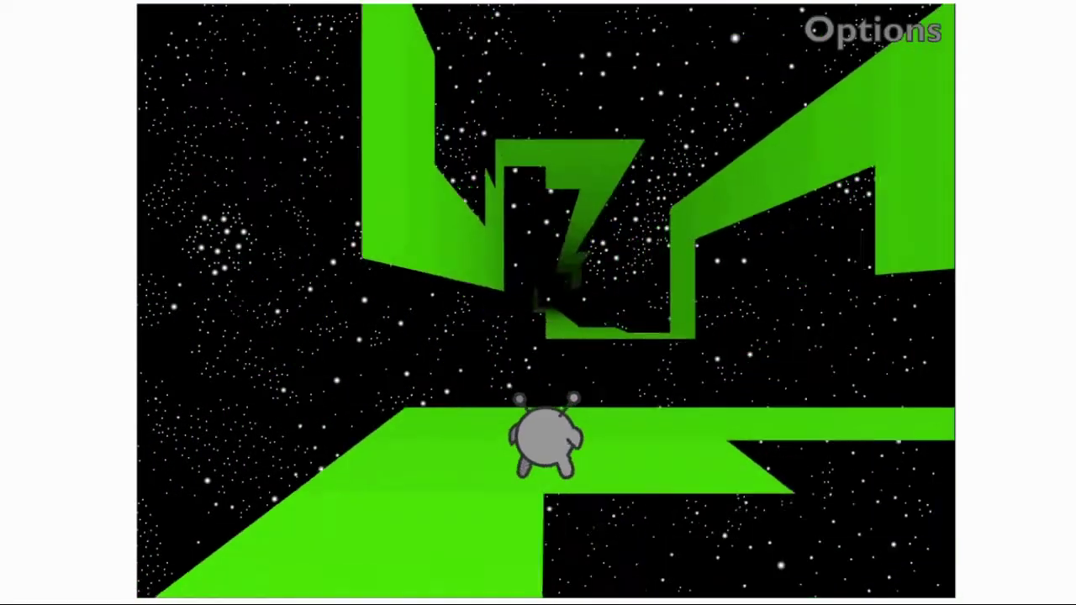
Step: Jump the remaining gaps, including the wide gap, onto the zigzag wall strip
key("space")
key("Left")
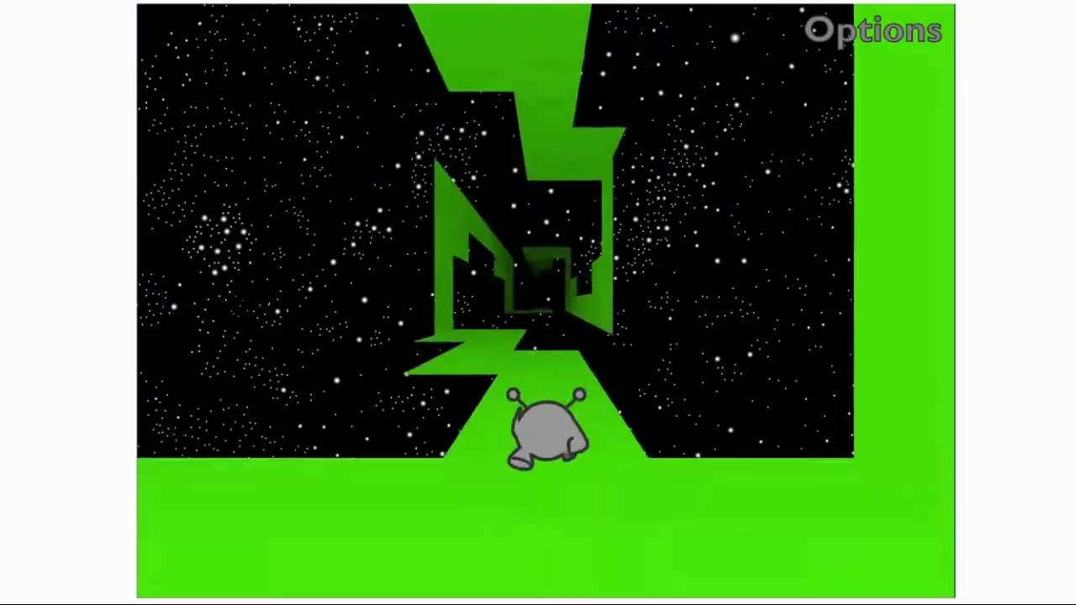
key("space")
key("Right")
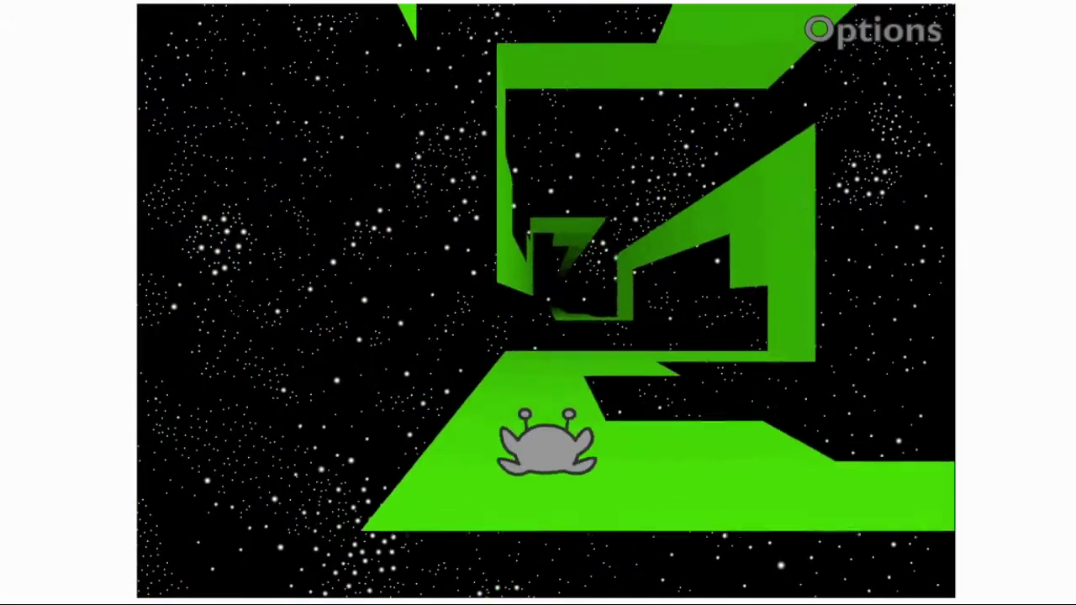
key("space")
key("Left")
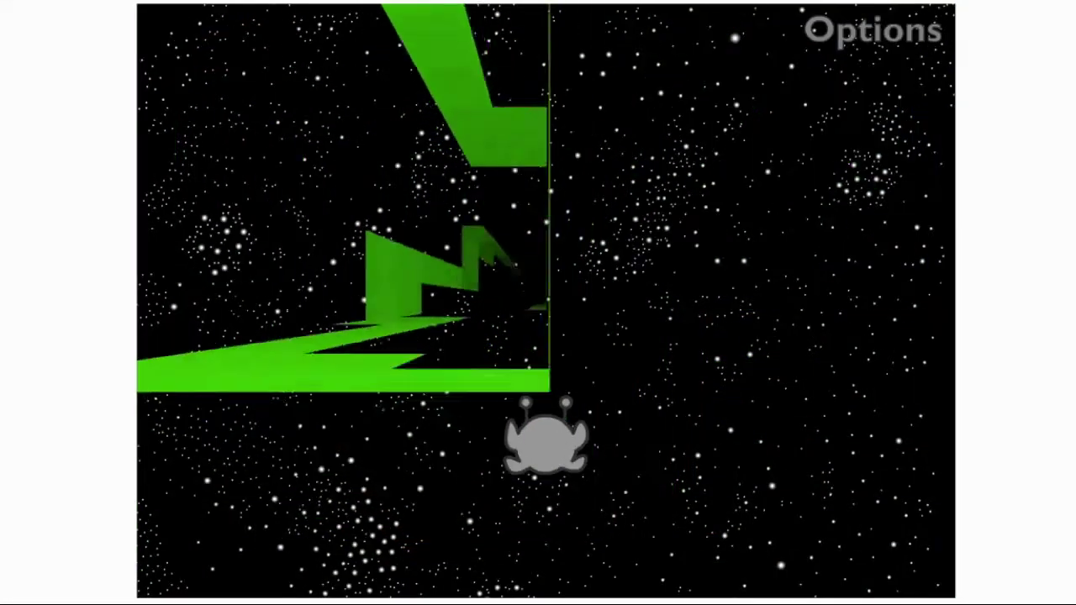
Step: Run the rest of the zigzag tunnel, switching onto left side walls past the gaps
key("space")
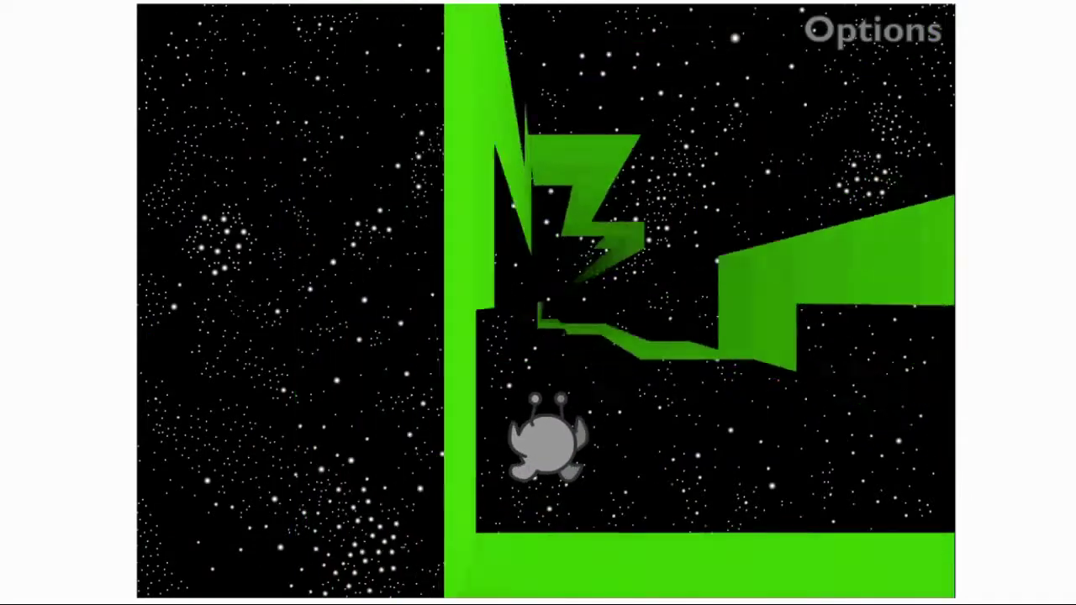
key("Left")
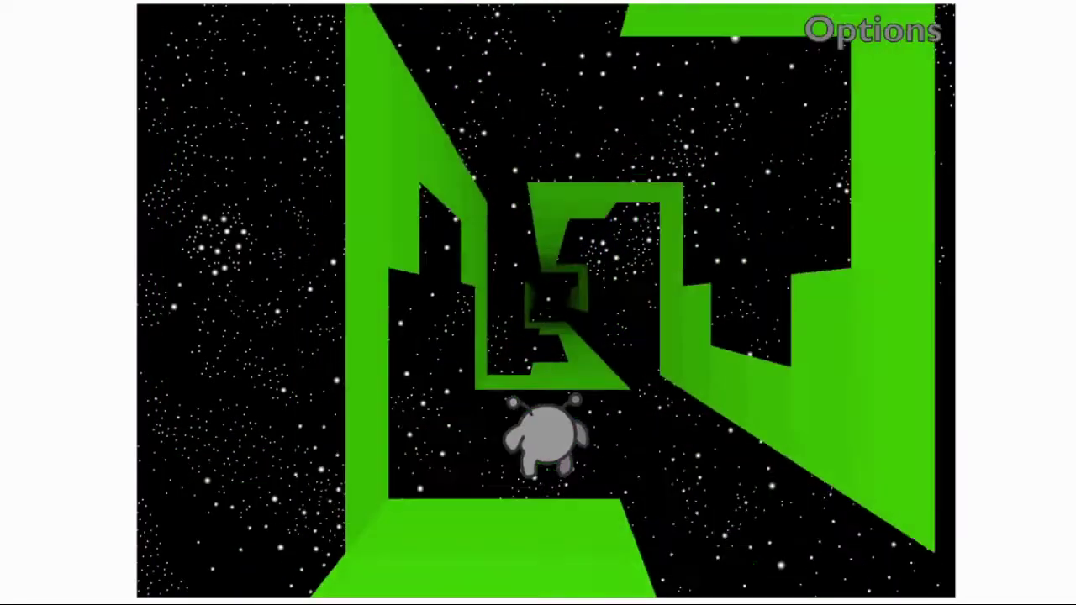
key("Left")
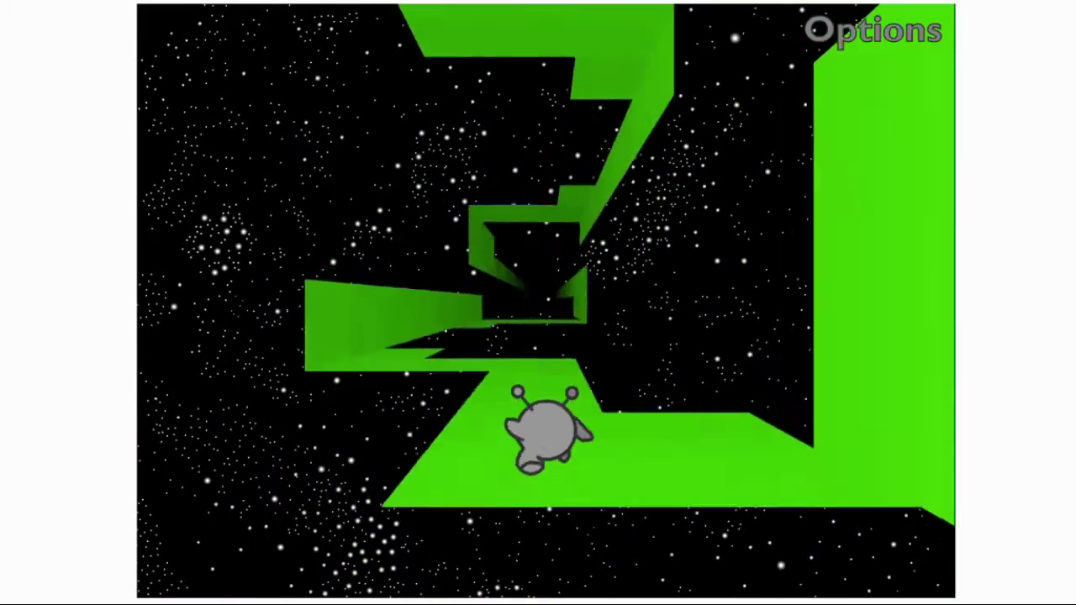
key("Left")
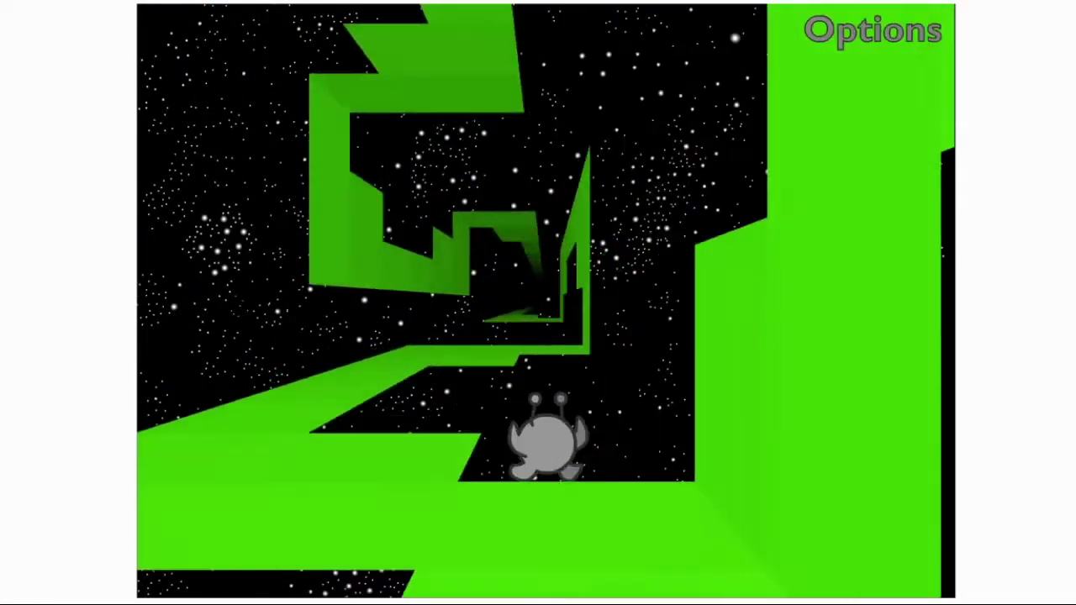
key("Left")
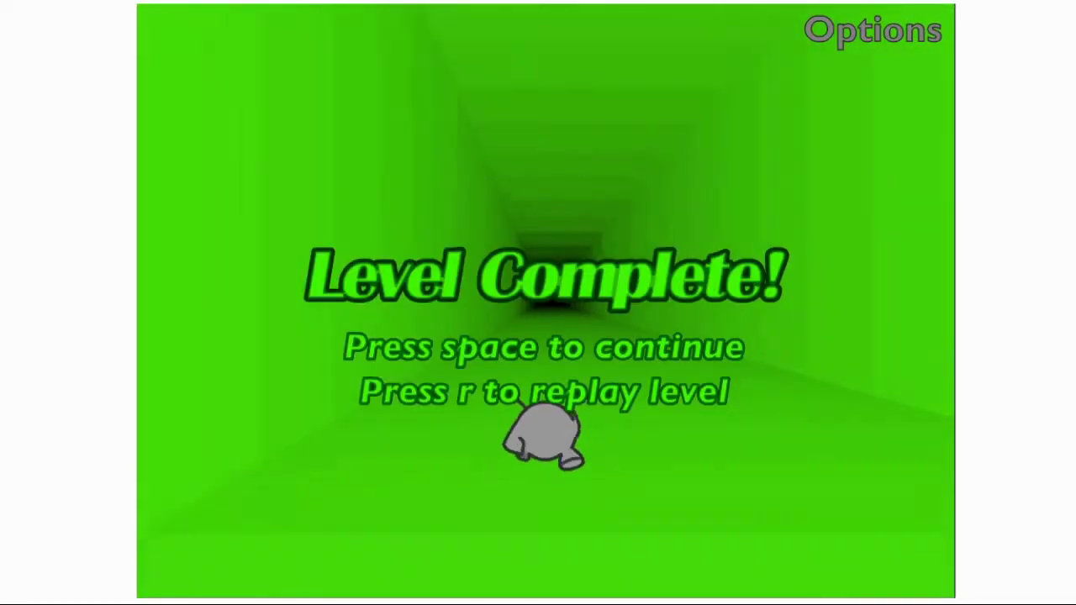
Step: Continue past Level Complete and start the new level, hopping between walls
key("space")
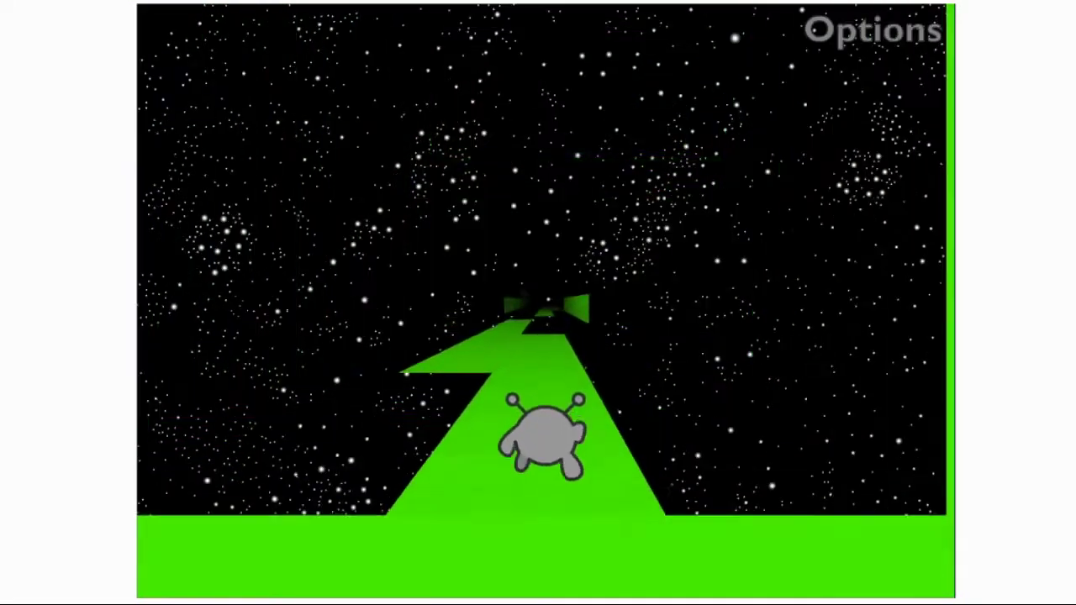
key("Left")
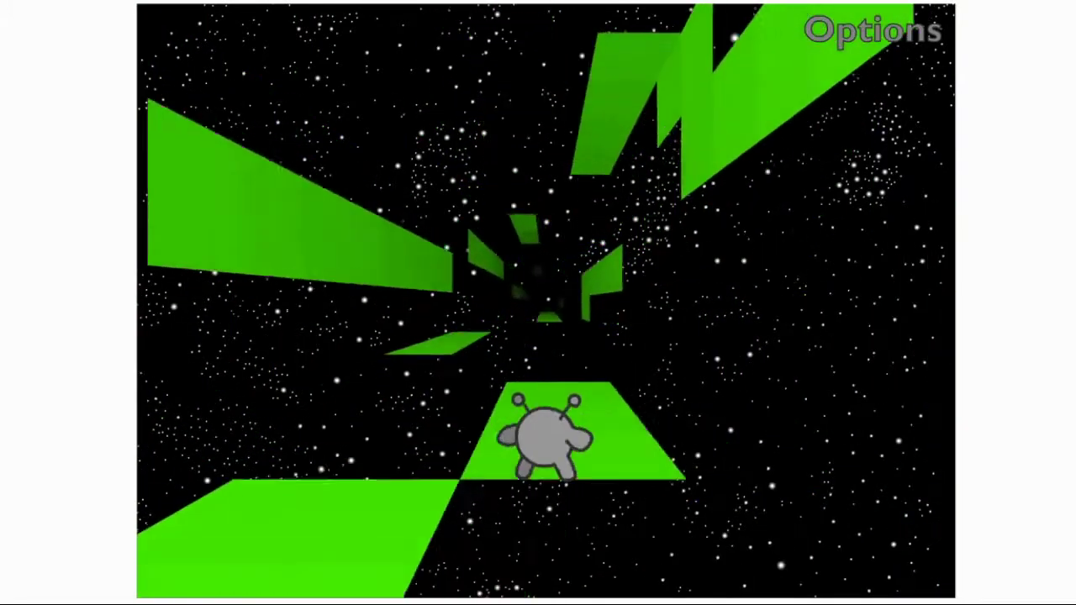
key("Left")
key("space")
key("Right")
key("Left")
key("space")
Step: Jump across the gaps and floating platforms toward the tunnel
key("Left")
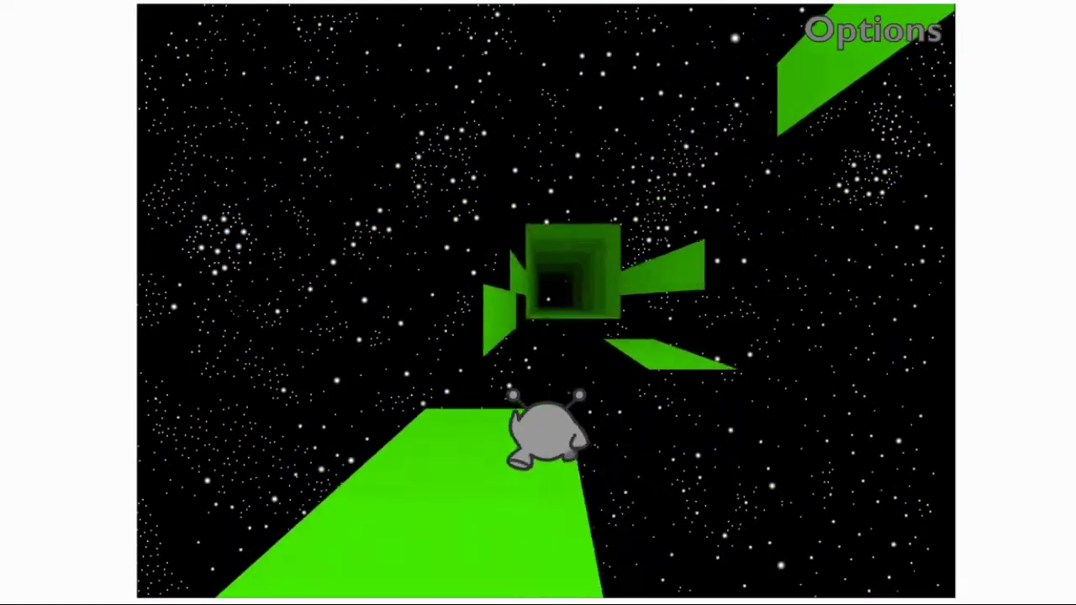
key("space")
key("space")
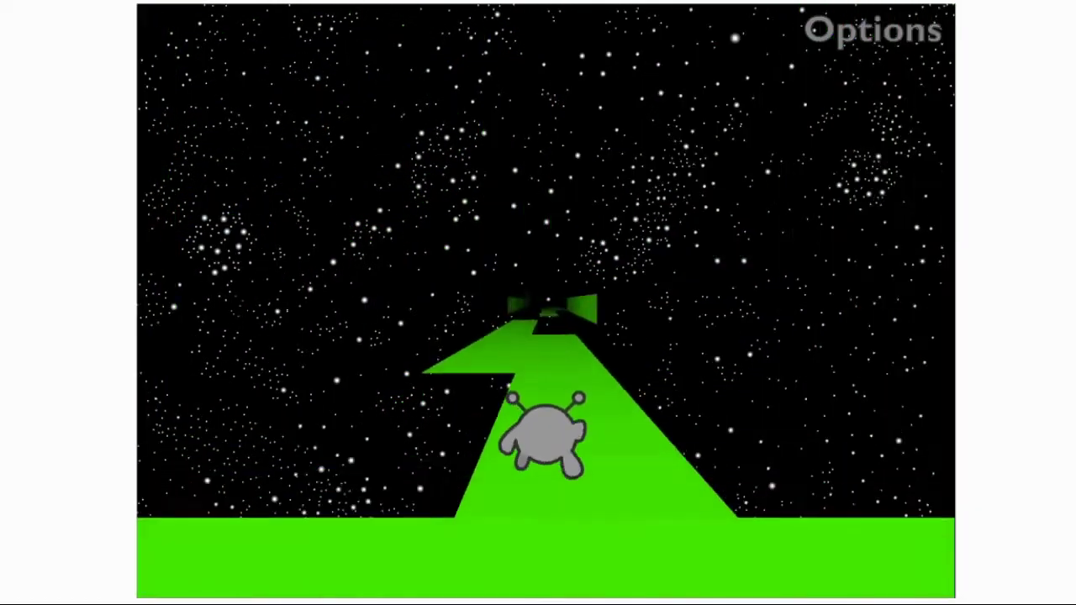
key("space")
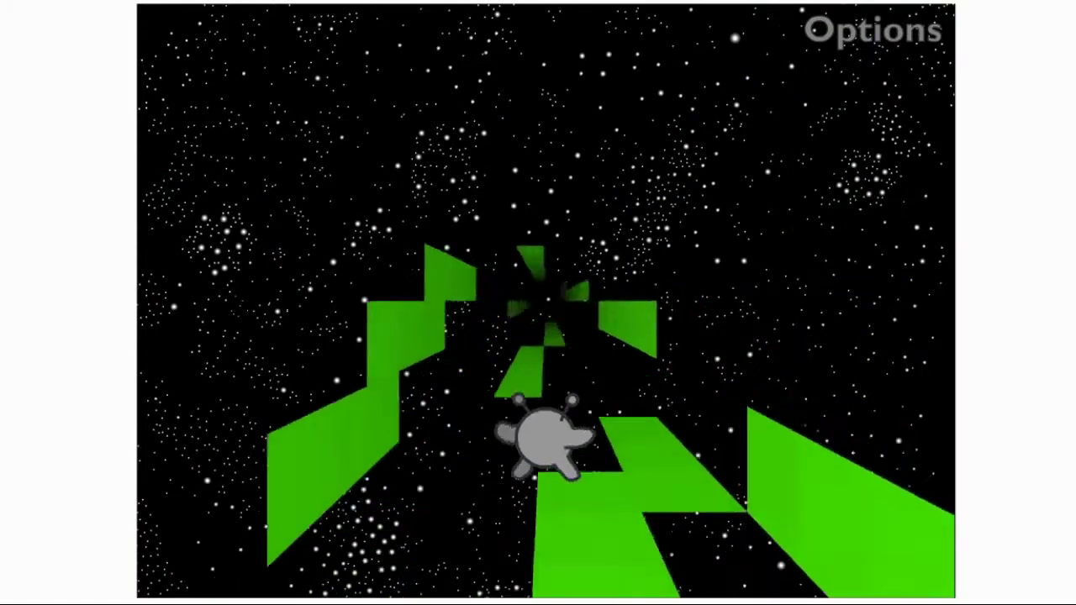
key("Left")
key("space")
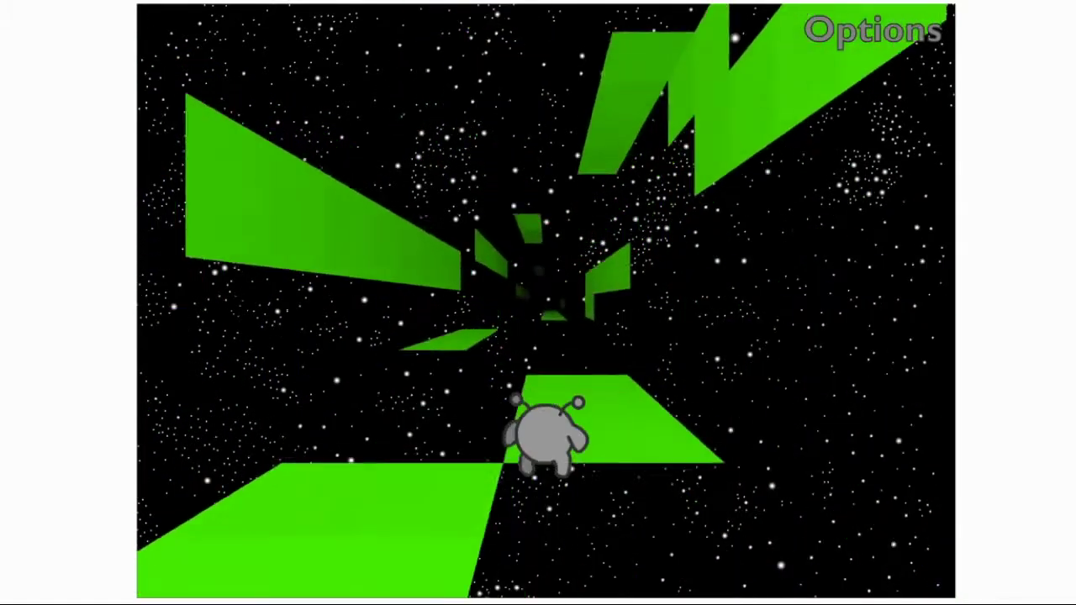
key("space")
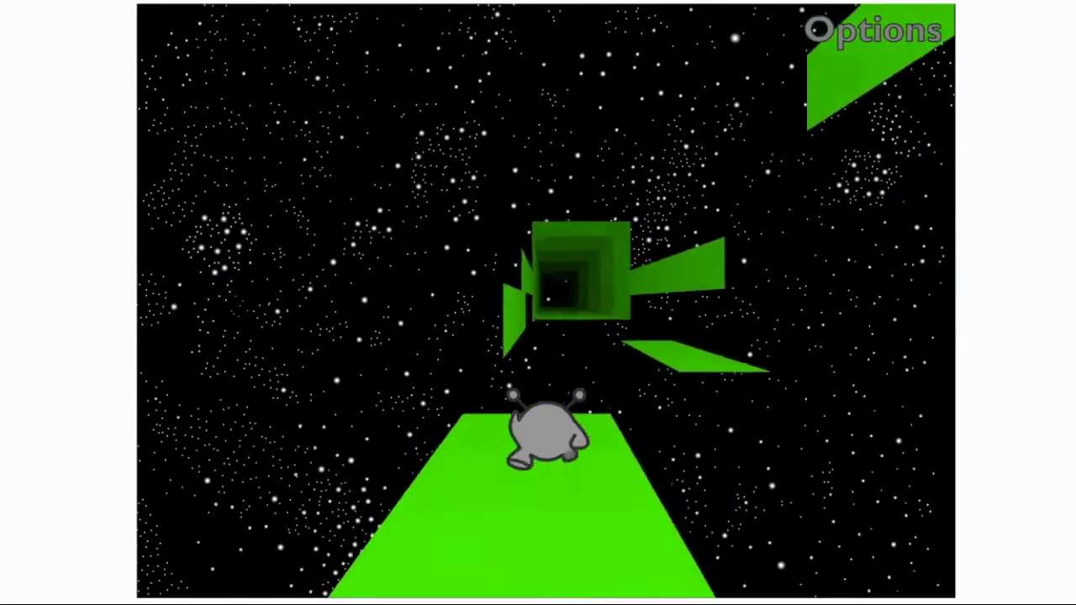
key("space")
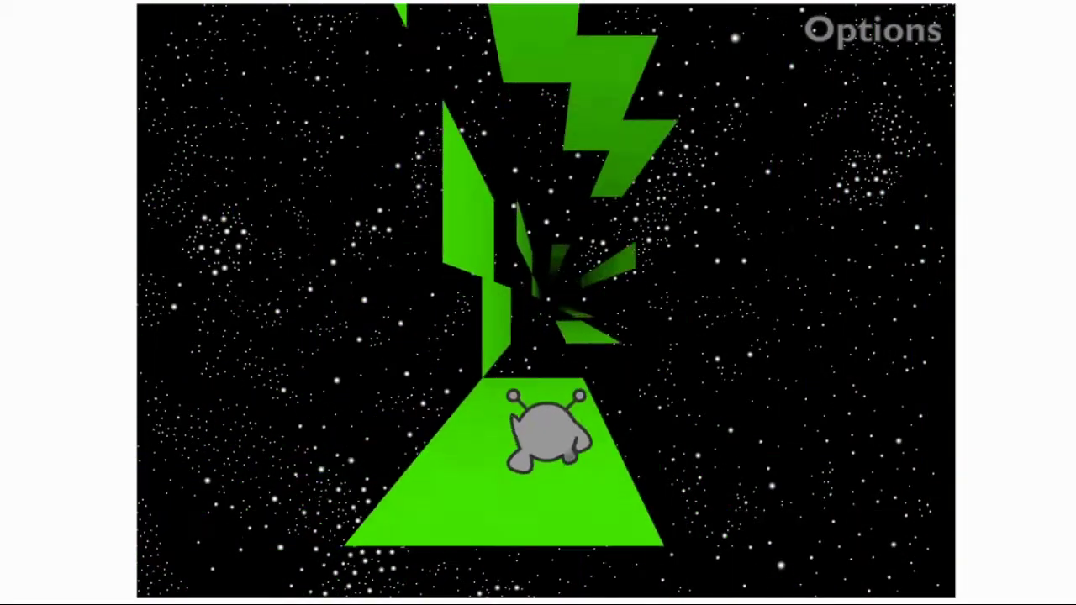
Step: Switch between side walls onto the wide green path and jump its gap
key("Left")
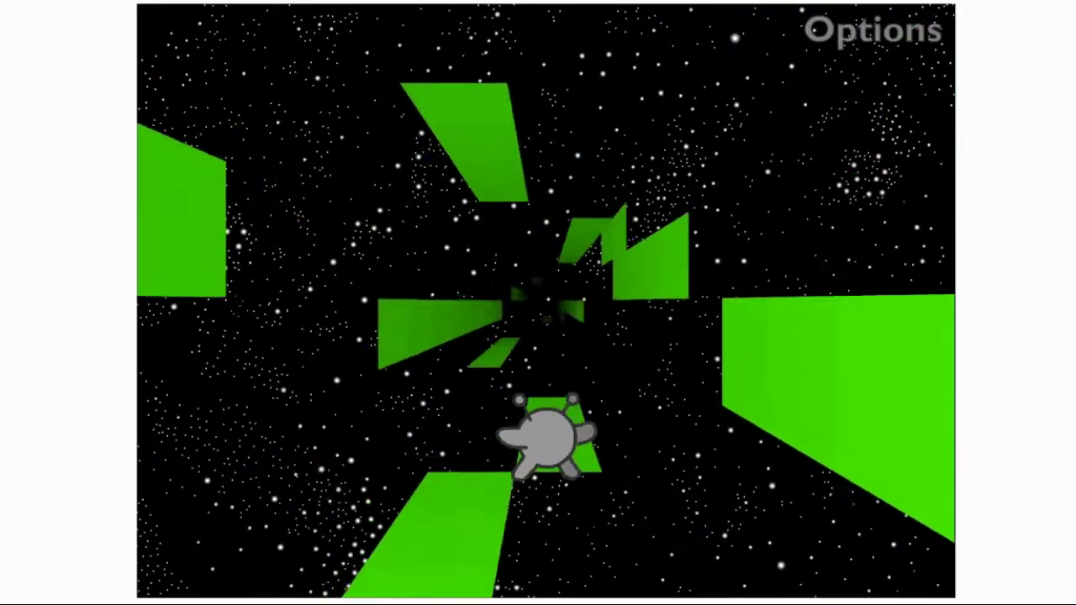
key("Right")
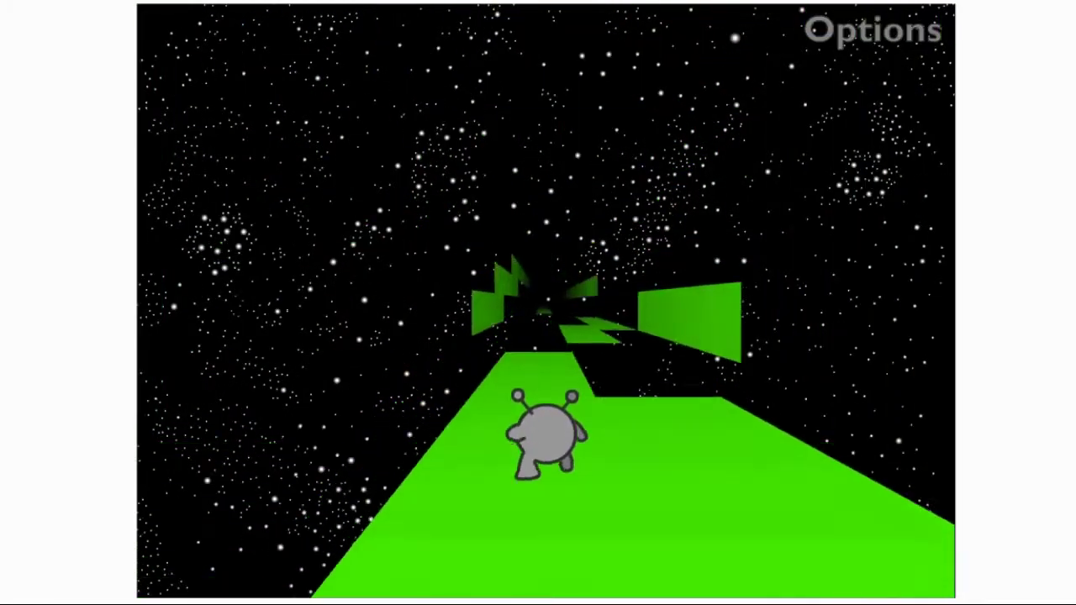
key("Left")
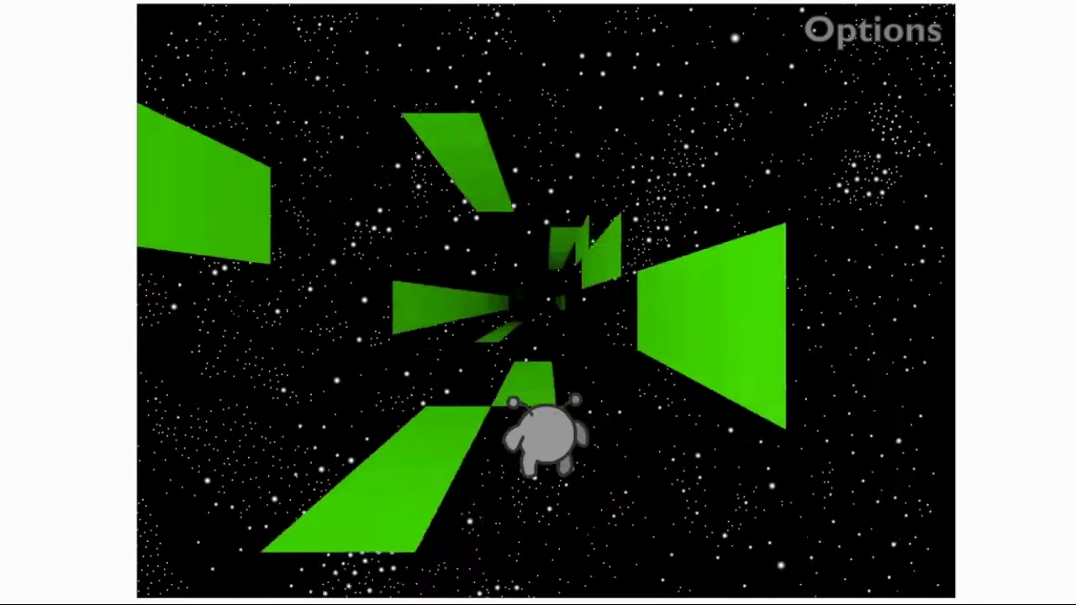
key("Left")
key("space")
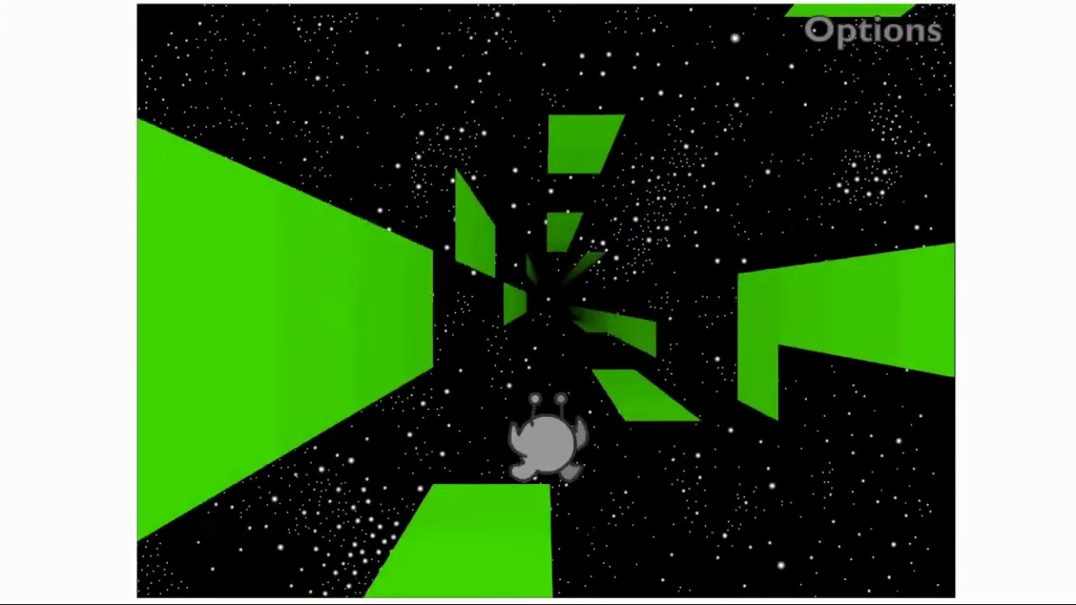
key("Right")
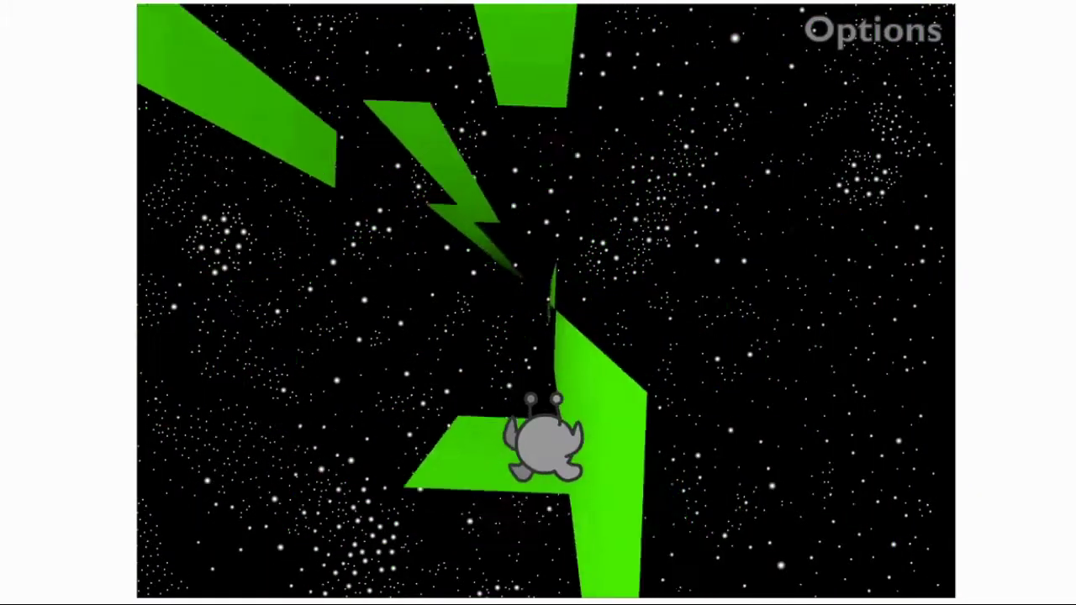
key("space")
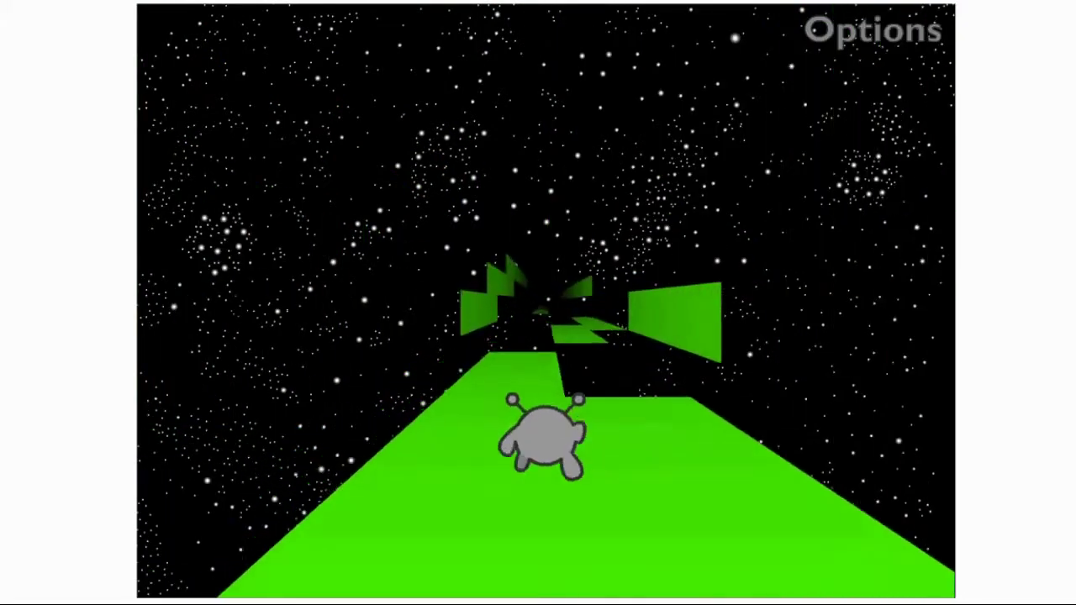
Step: Follow the narrow path, jump the last gap and leap into the tunnel end
key("Left")
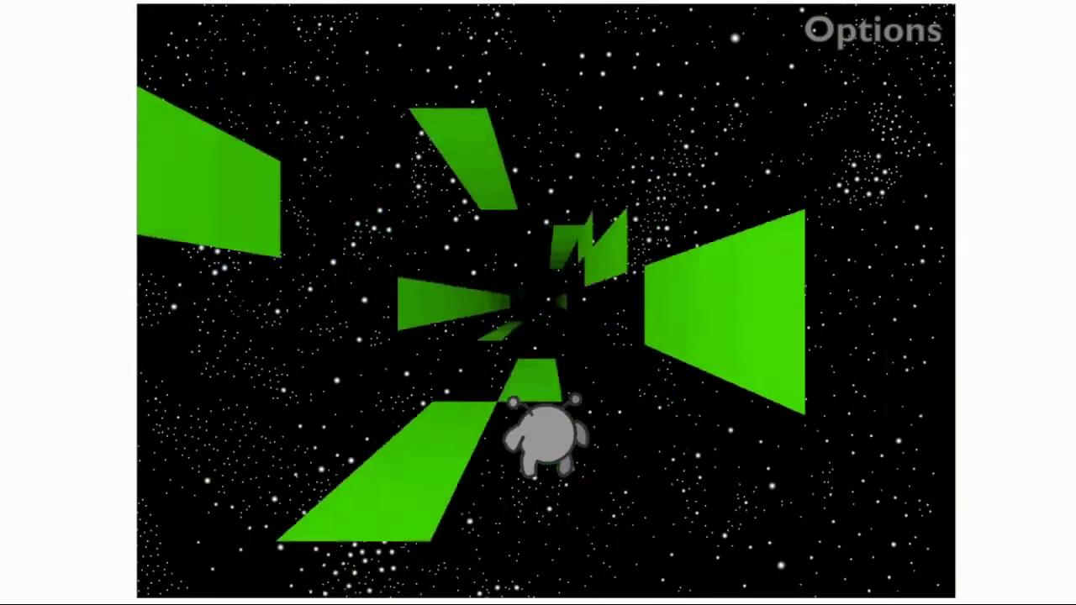
key("space")
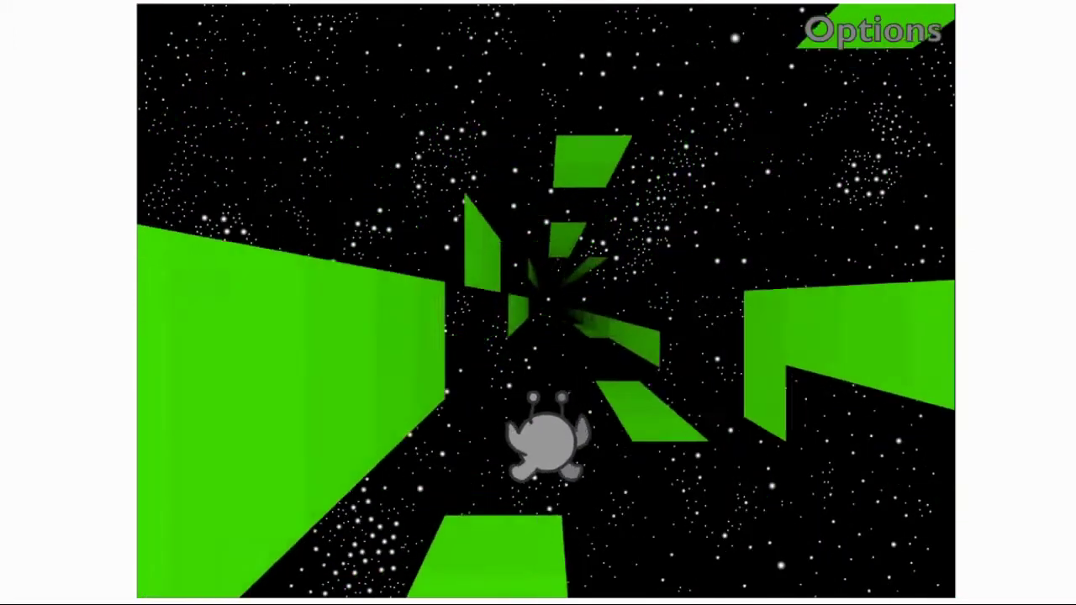
key("Right")
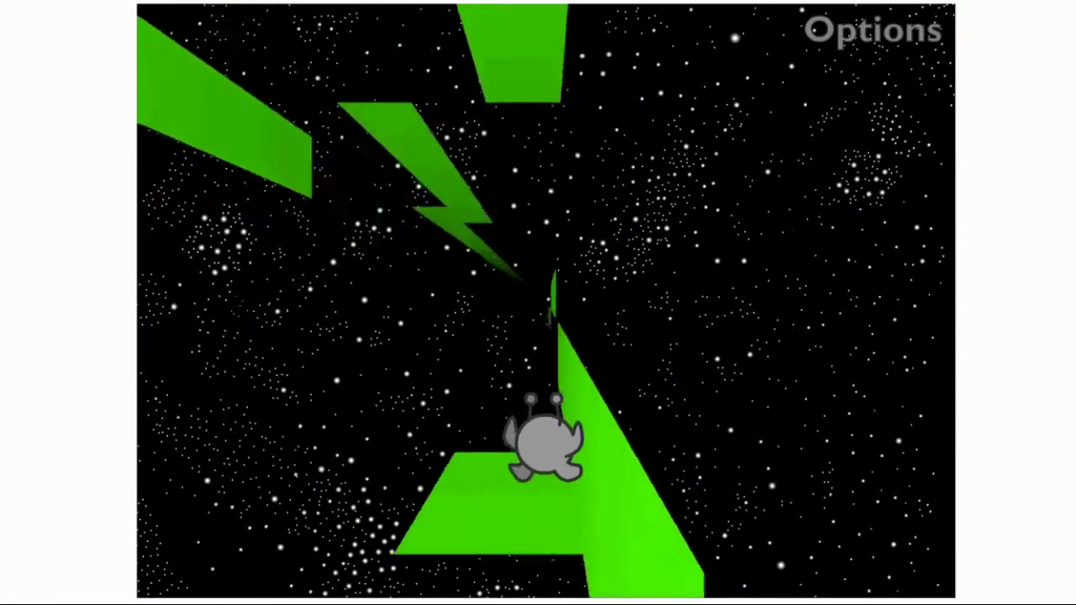
key("Right")
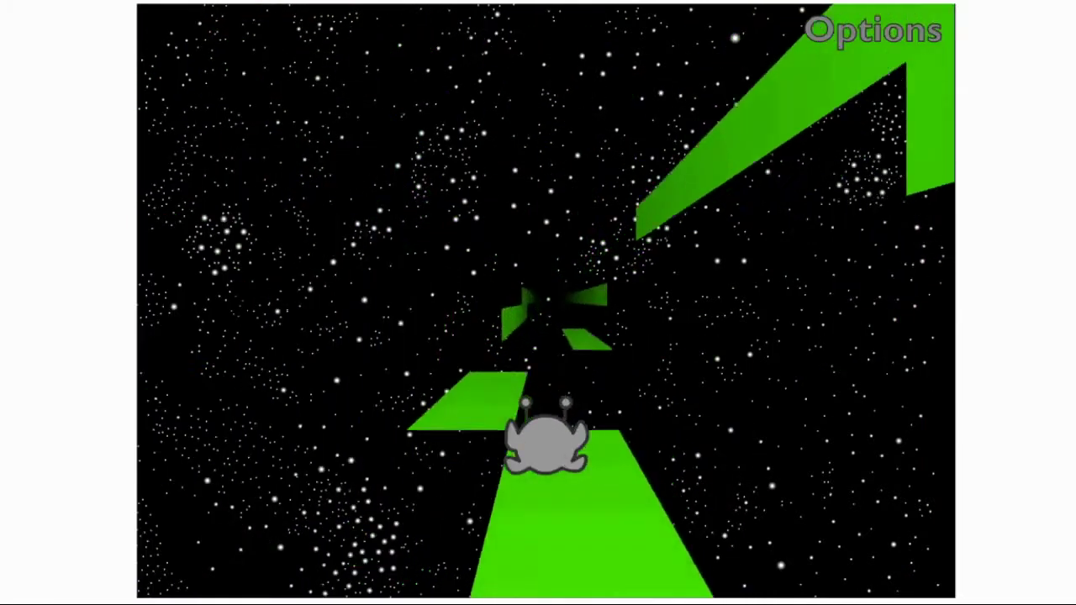
key("space")
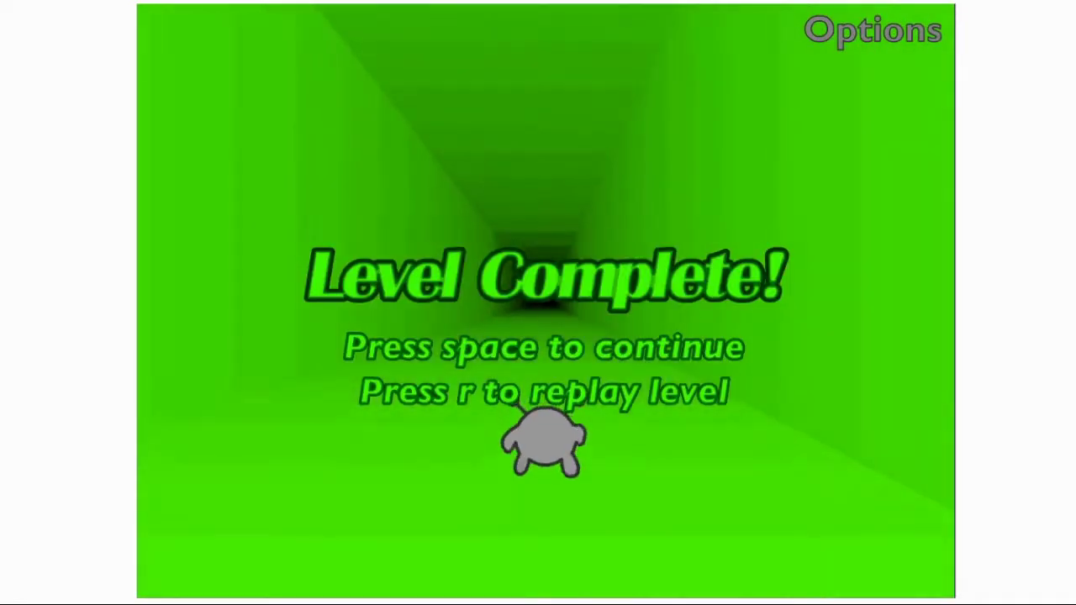
Step: Start the next level and run it mostly on the right wall, jumping each gap to the end
key("space")
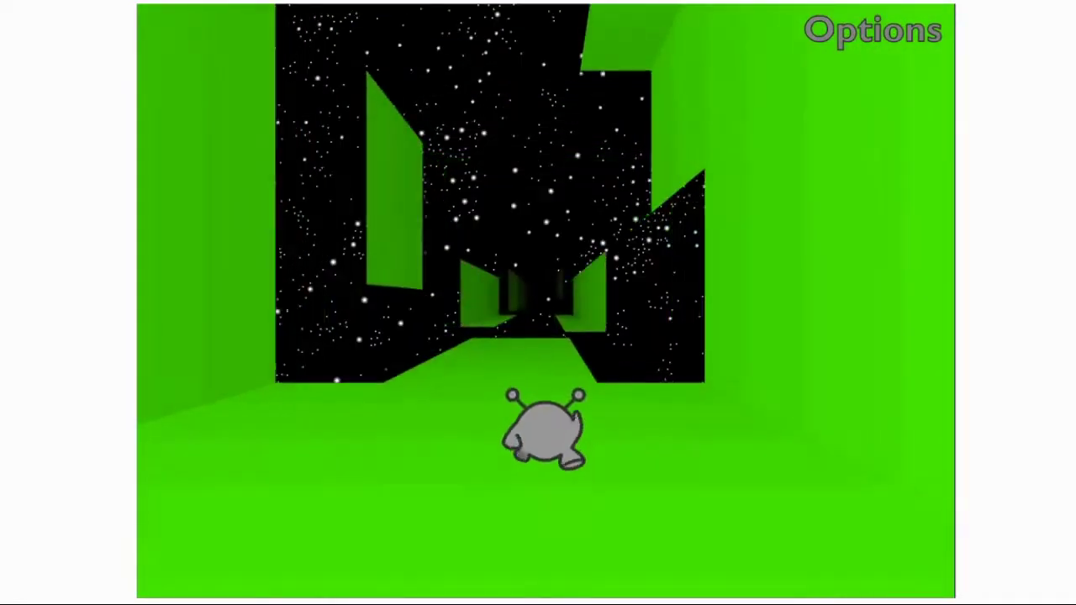
key("Left")
key("Left")
key("space")
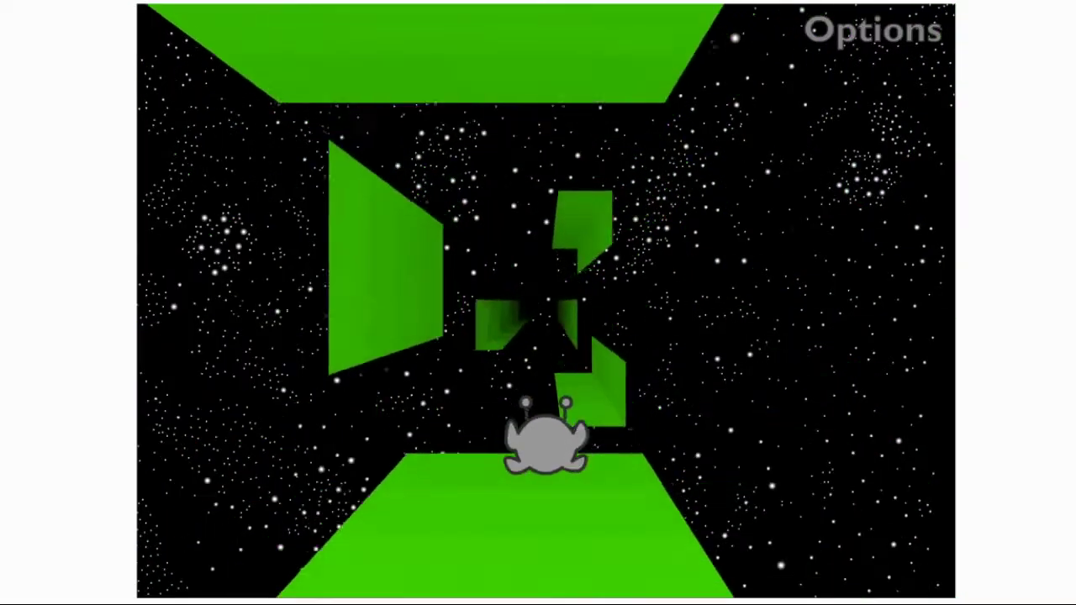
key("Right")
key("space")
key("Right")
key("space")
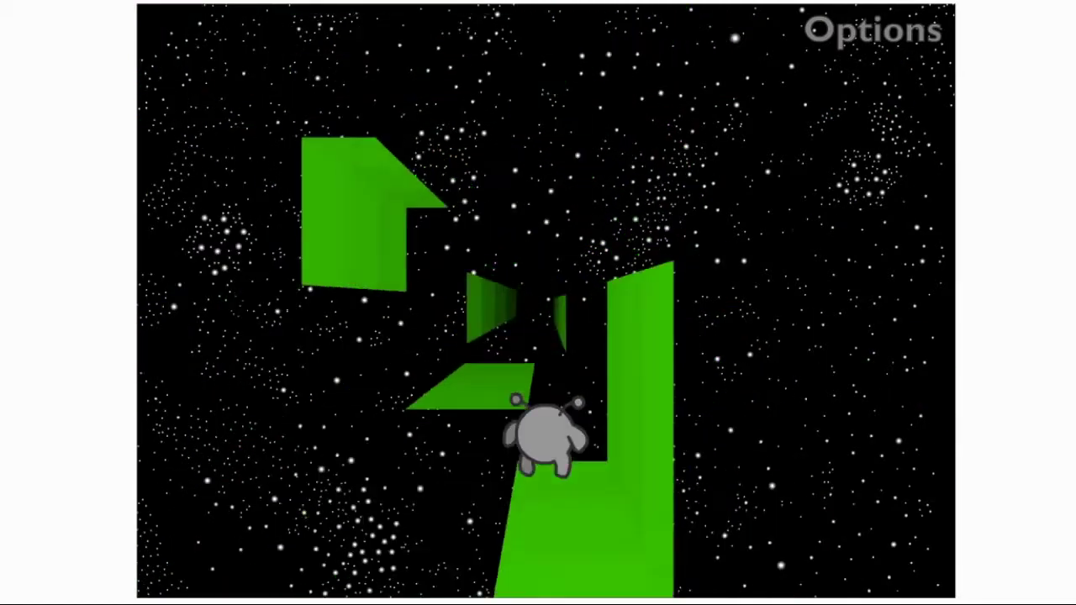
key("Right")
key("space")
key("Right")
key("space")
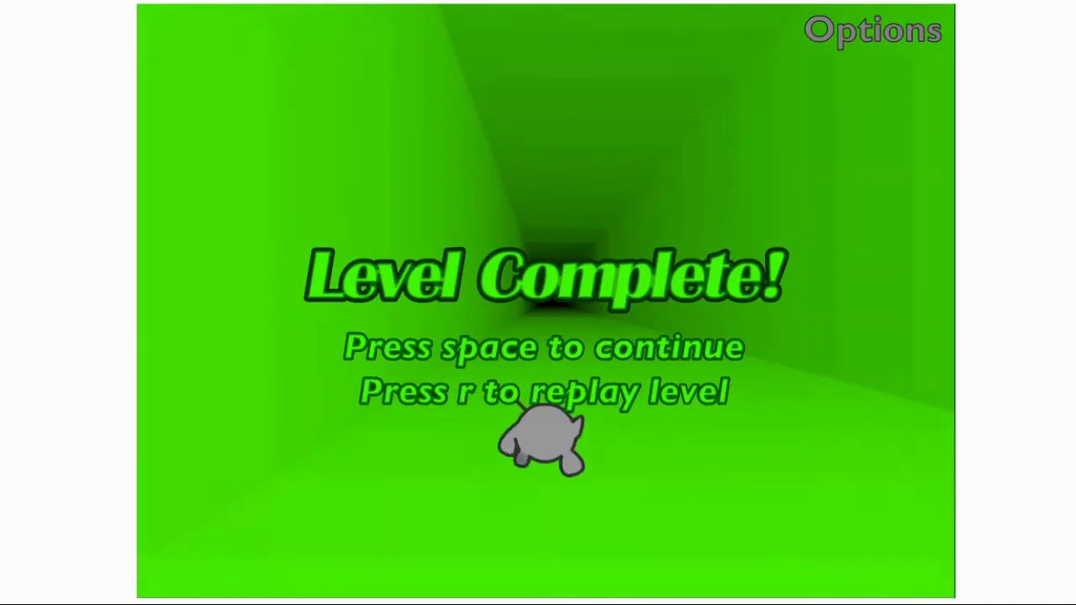
Step: Start the next level, jump its gaps and switch walls through the turns to the tunnel end
key("space")
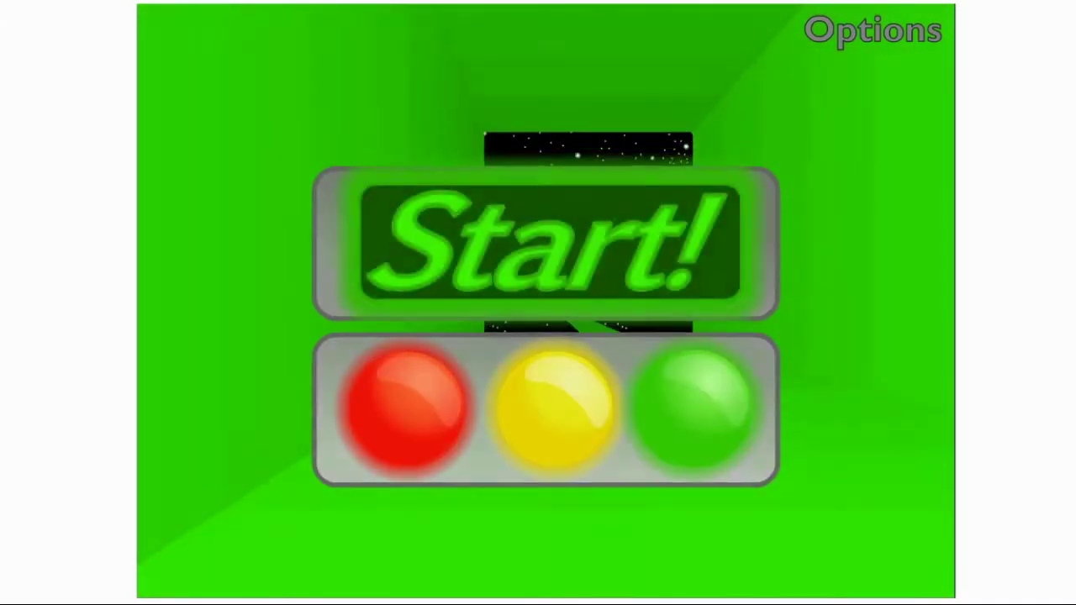
key("space")
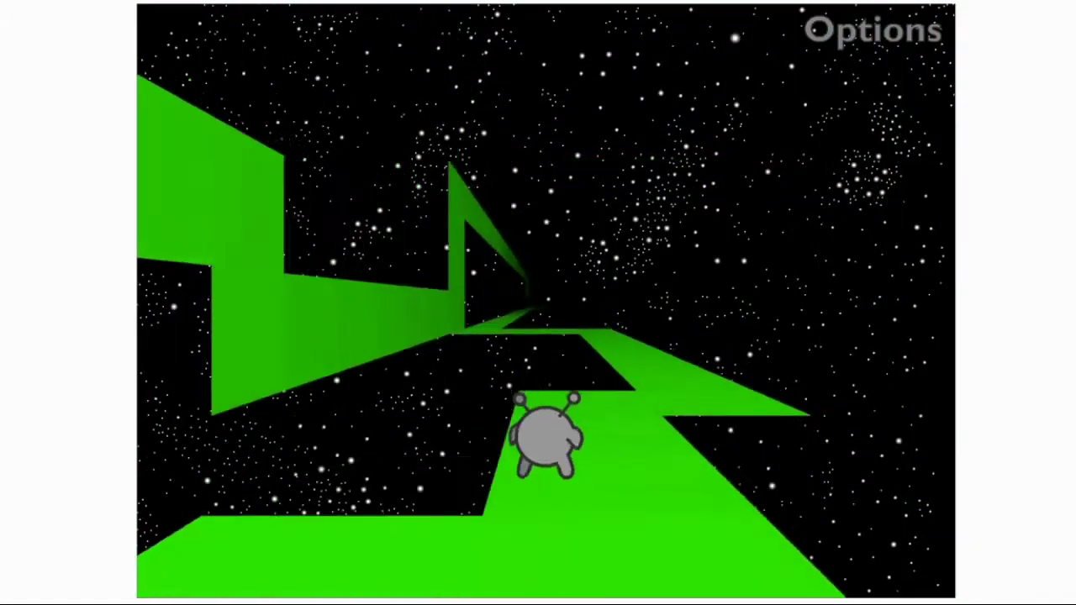
key("Left")
key("space")
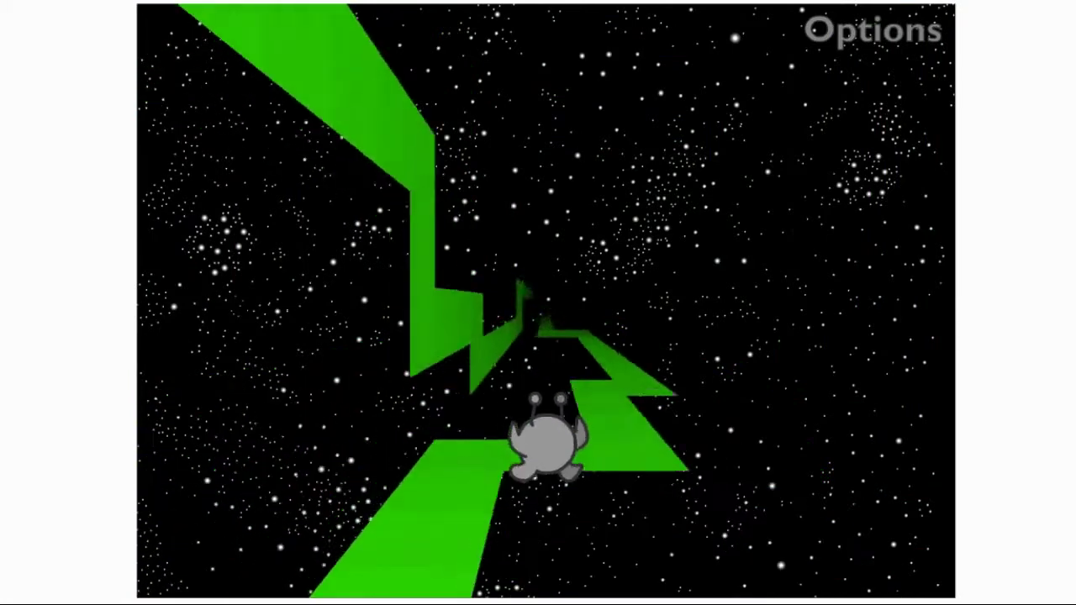
key("Left")
key("space")
key("Left")
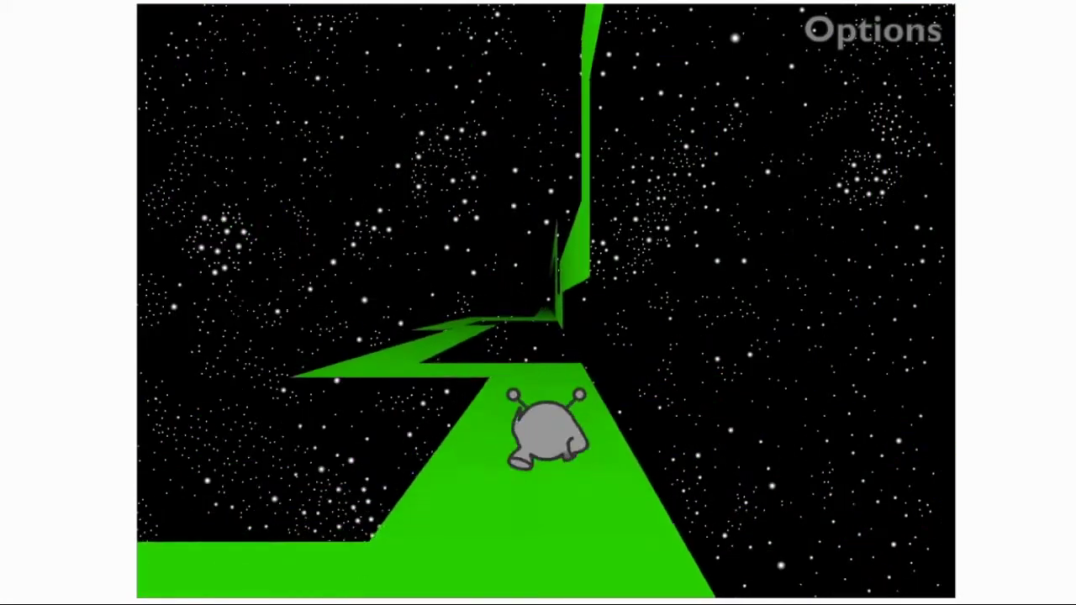
key("Right")
key("Right")
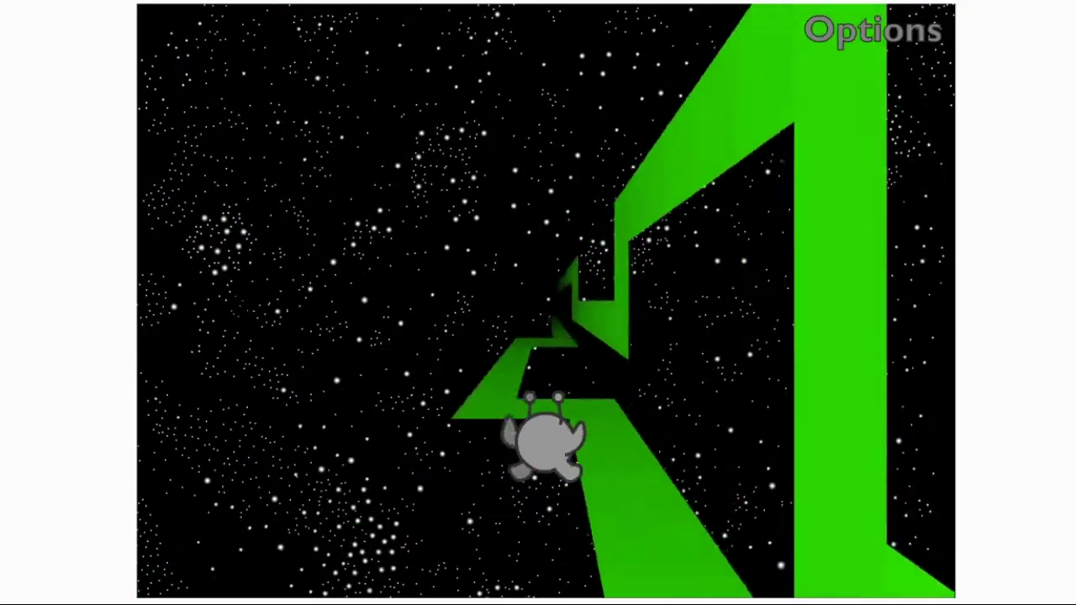
key("Left")
key("Right")
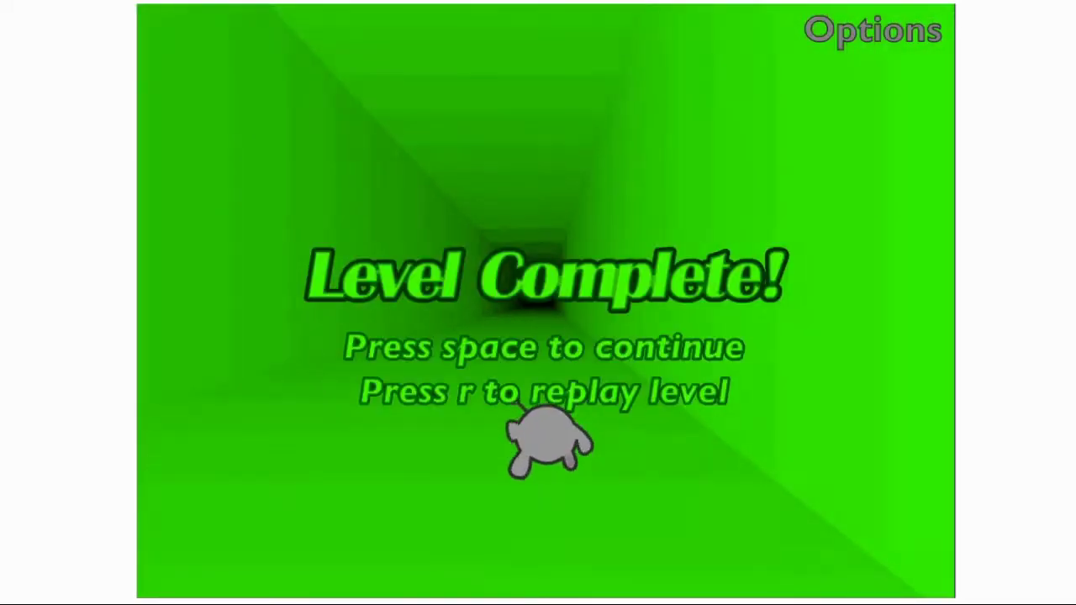
Step: Start the next level and clear it by switching walls and jumping one gap
key("space")
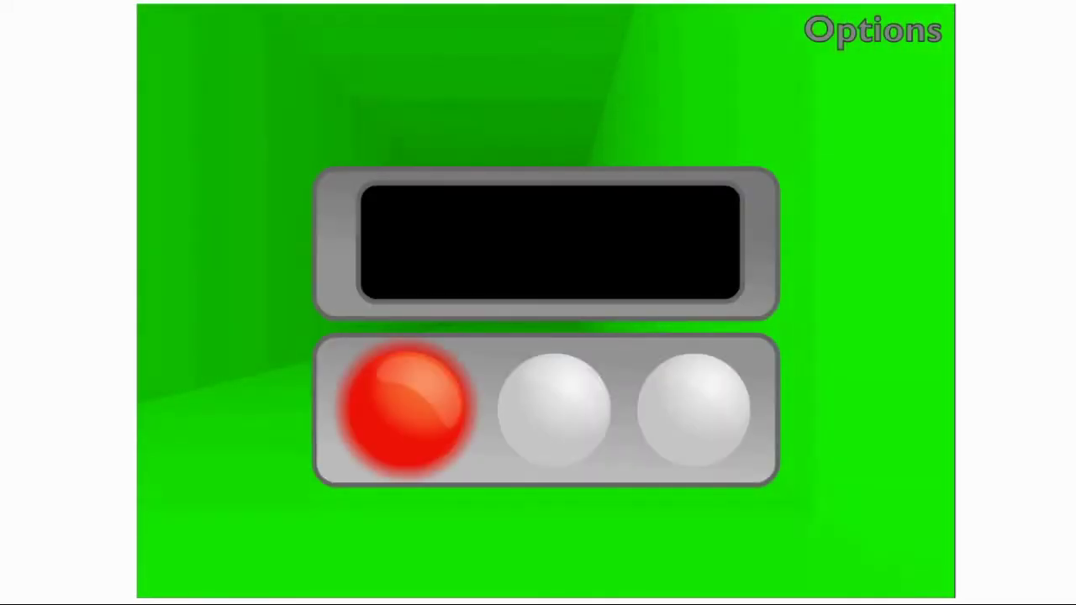
key("space")
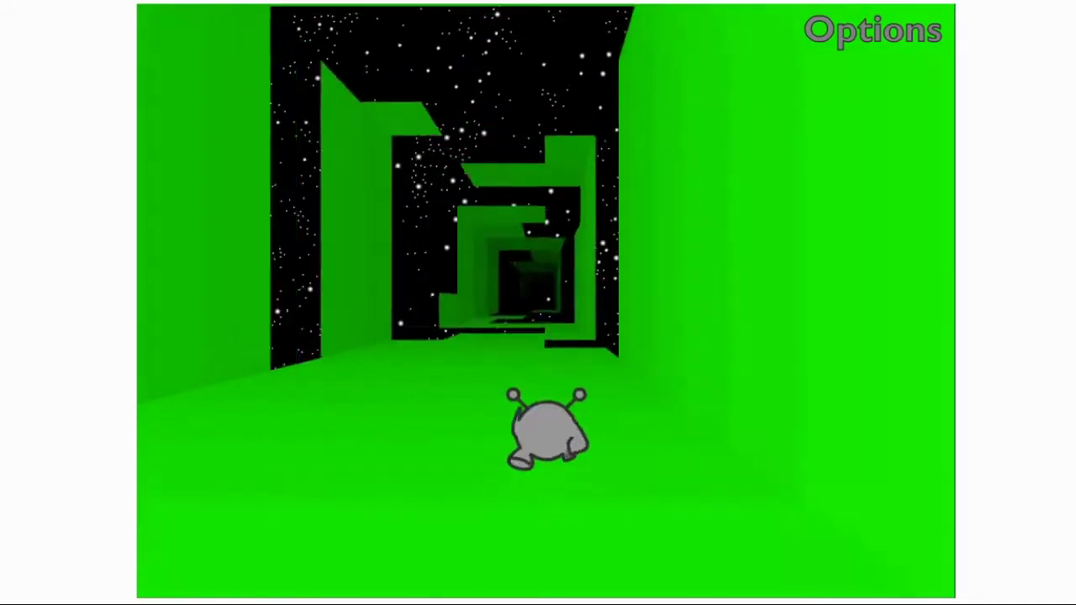
key("Left")
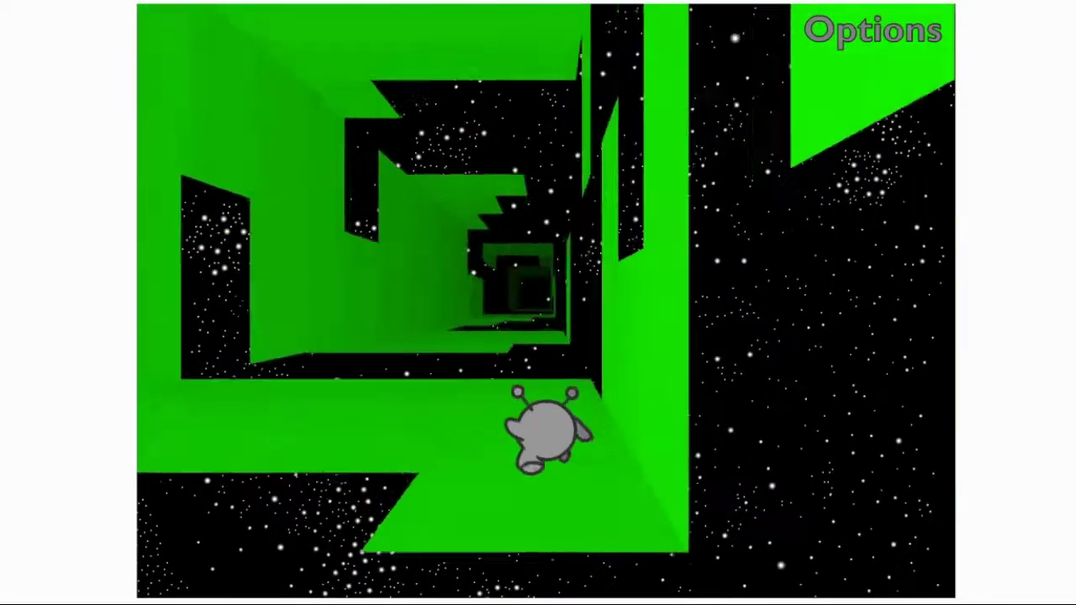
key("Left")
key("space")
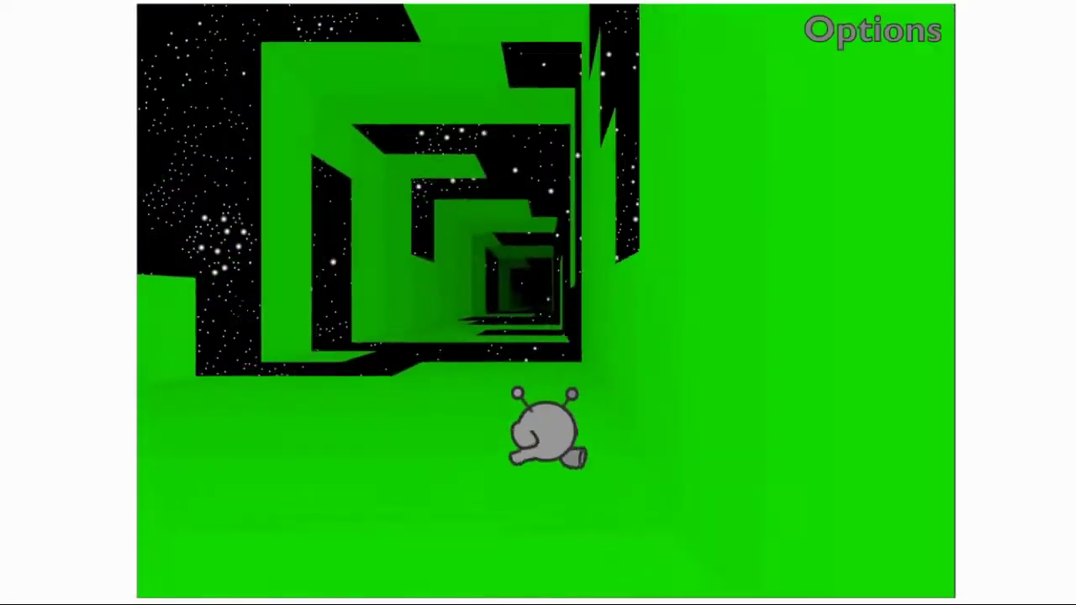
key("Left")
key("Right")
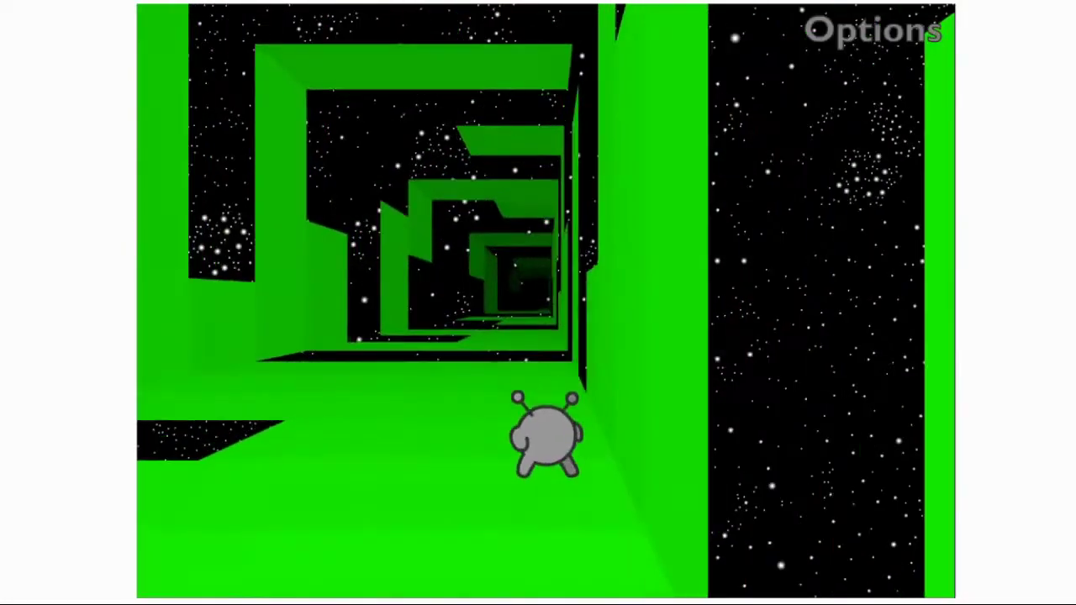
key("Left")
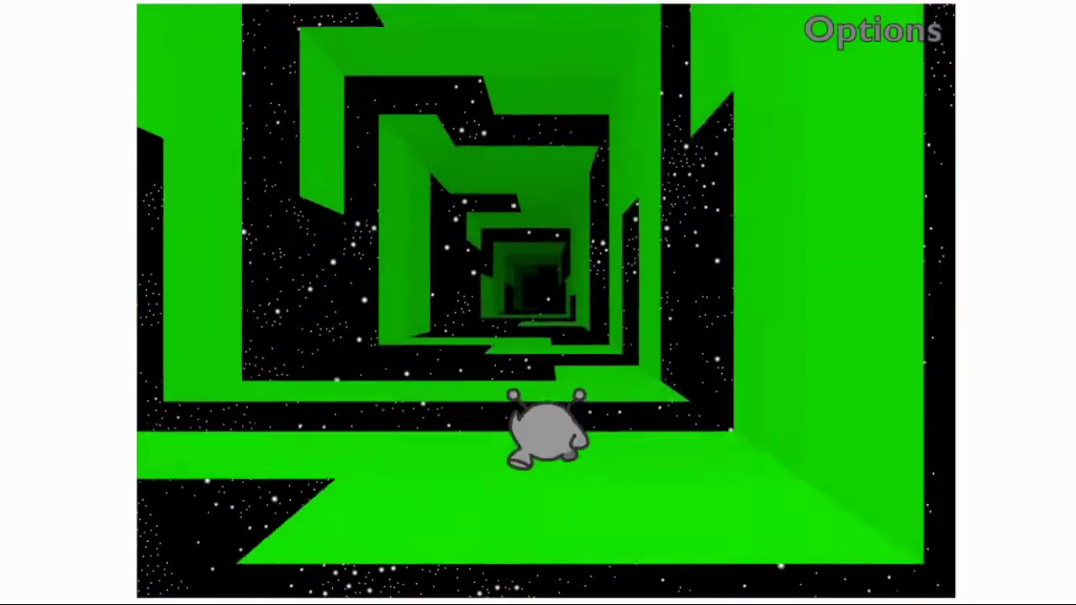
key("Left")
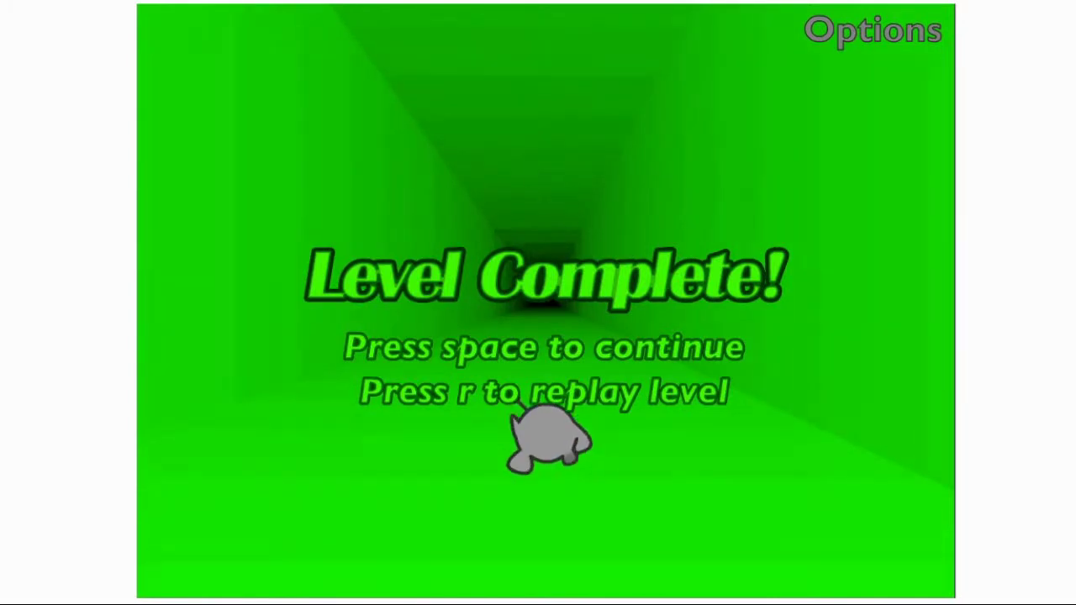
Step: Start the following short level and switch walls to reach the tunnel end
key("space")
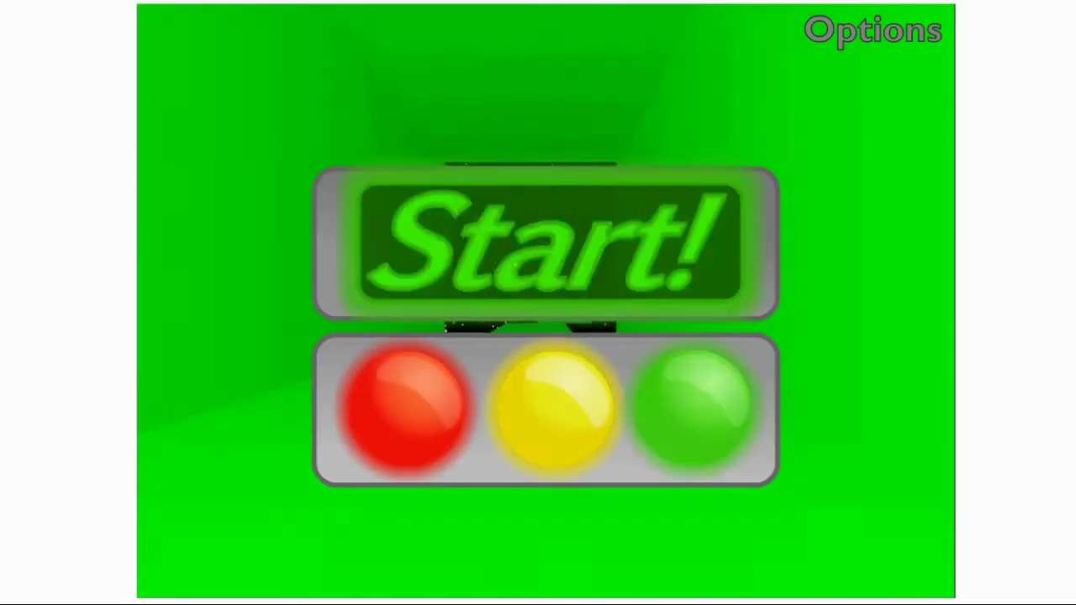
key("space")
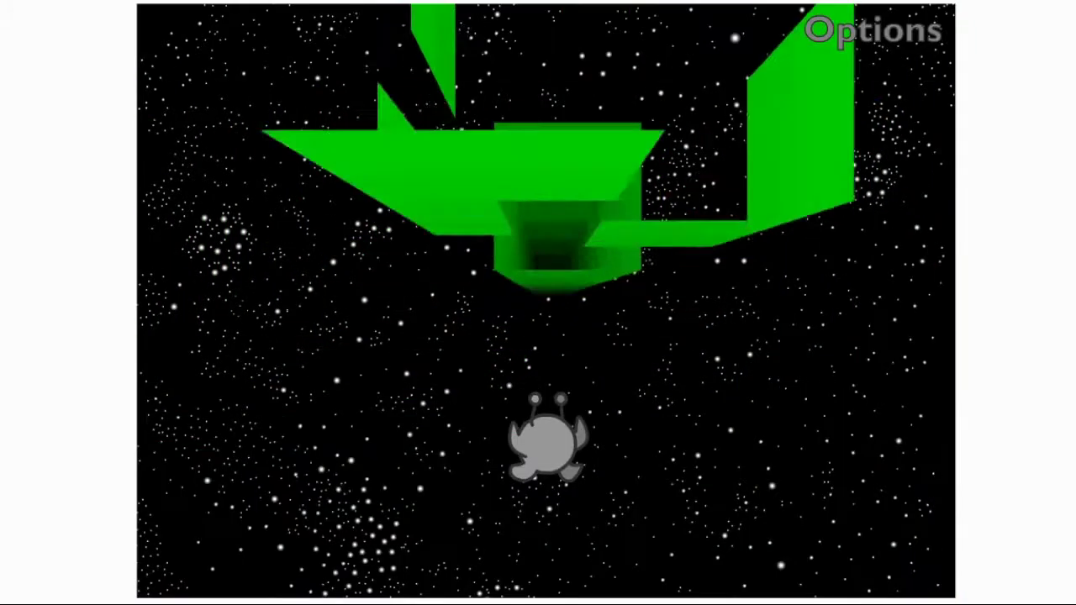
key("Left")
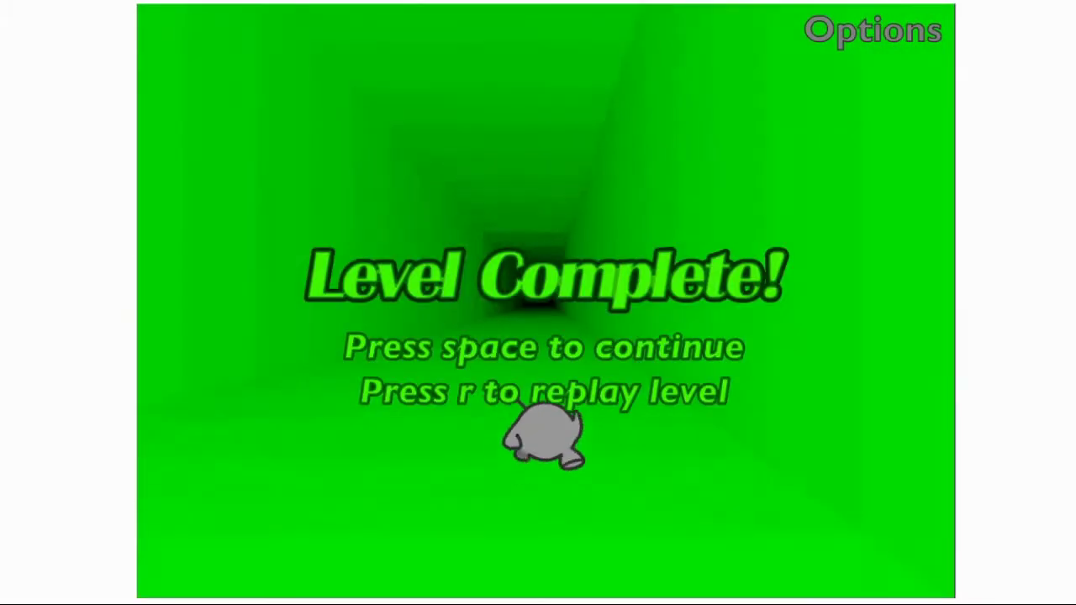
Step: Start the green tunnel level, switch between adjacent side walls, then jump into the next section
key("space")
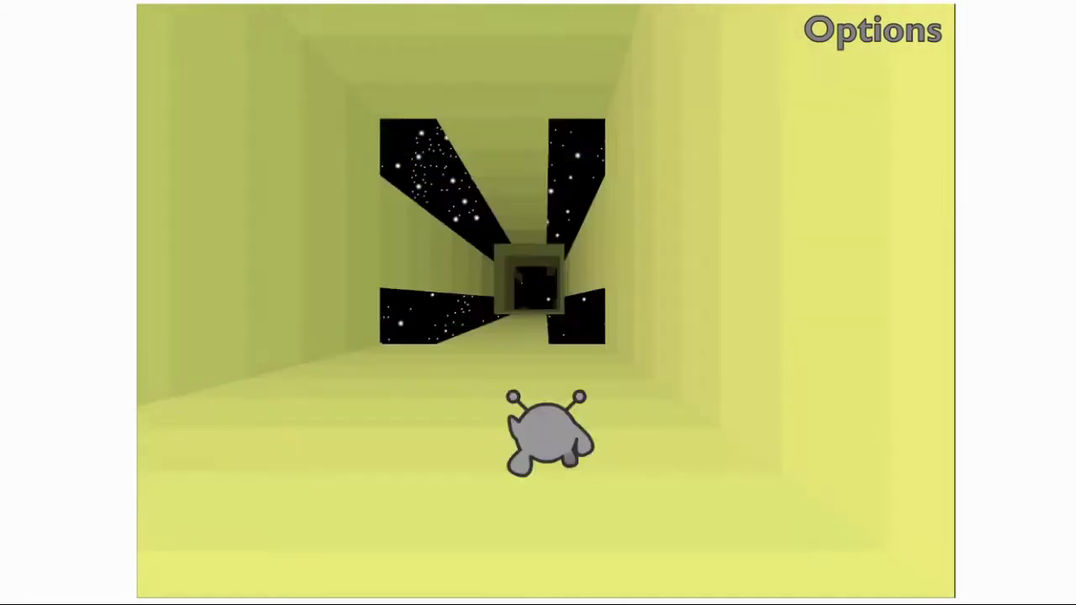
key("Left")
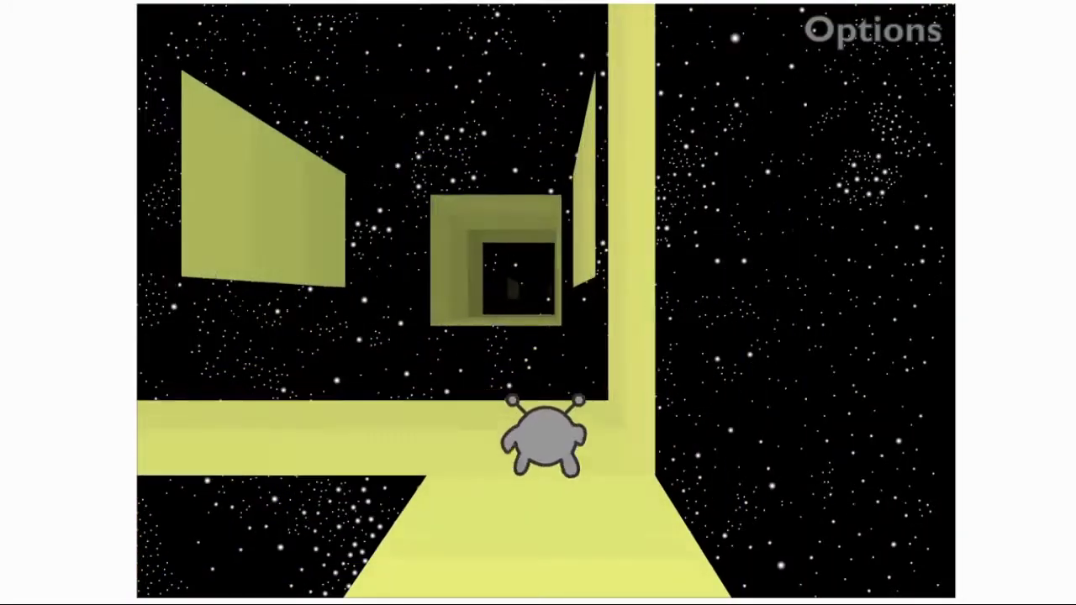
key("Right")
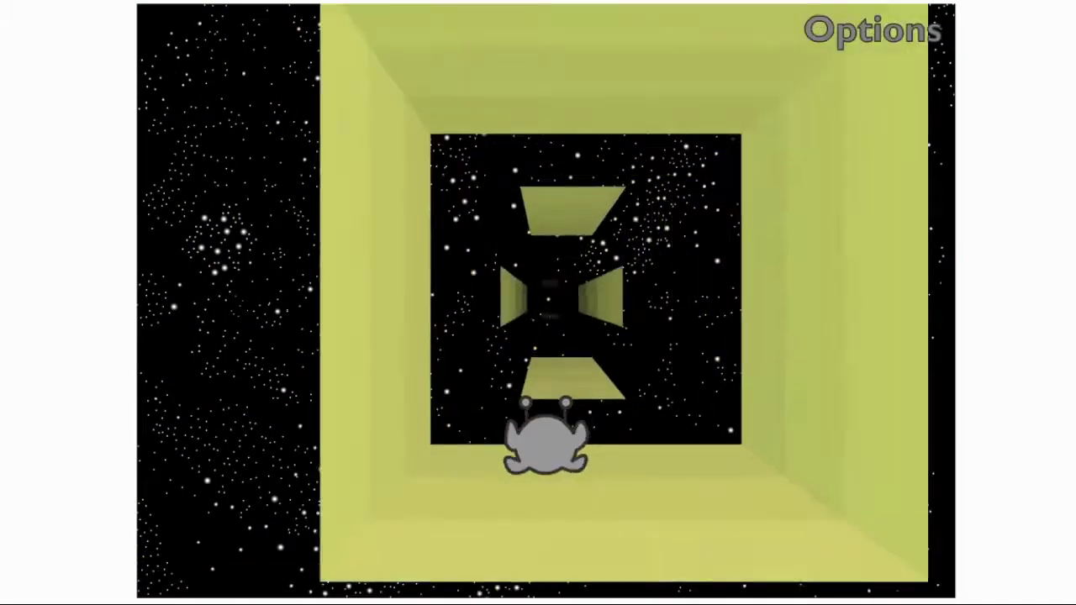
key("Left")
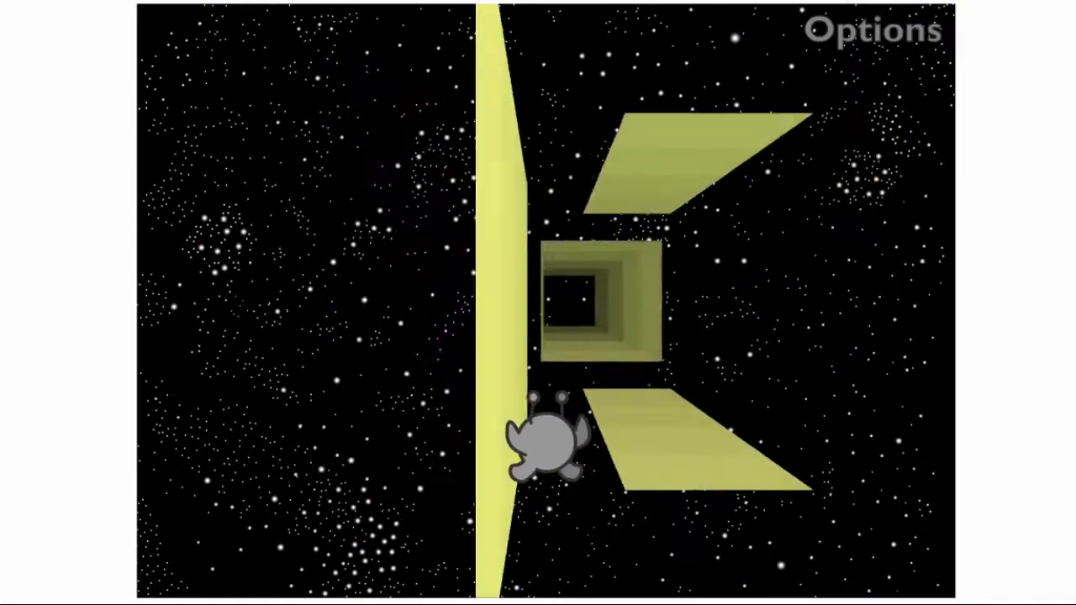
key("Right")
key("Left")
key("space")
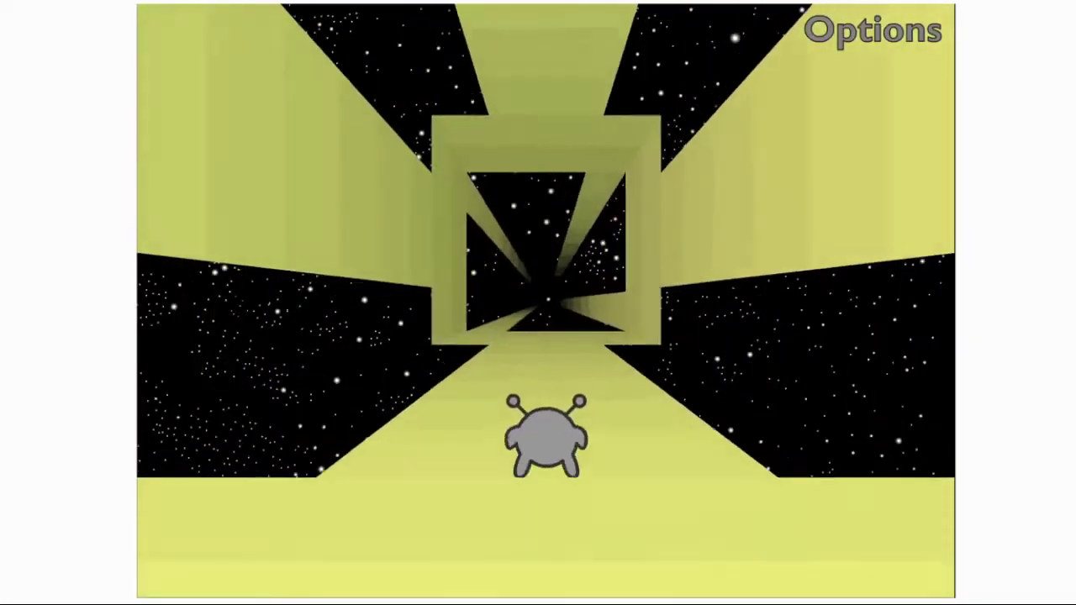
Step: Steer between floor and walls past the gaps, then jump into open space and land
key("Right")
key("Left")
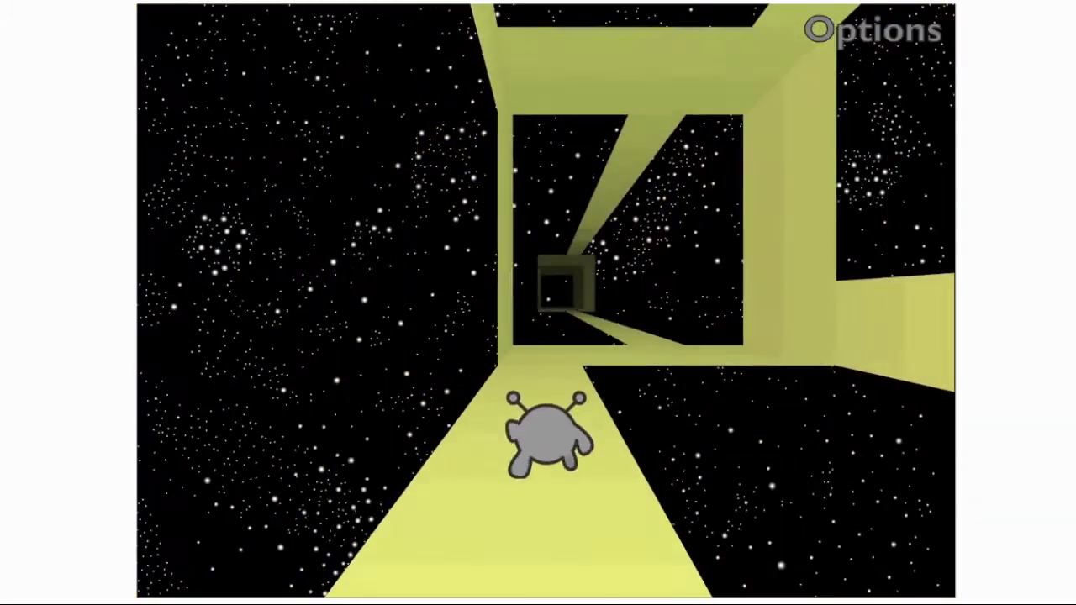
key("Left")
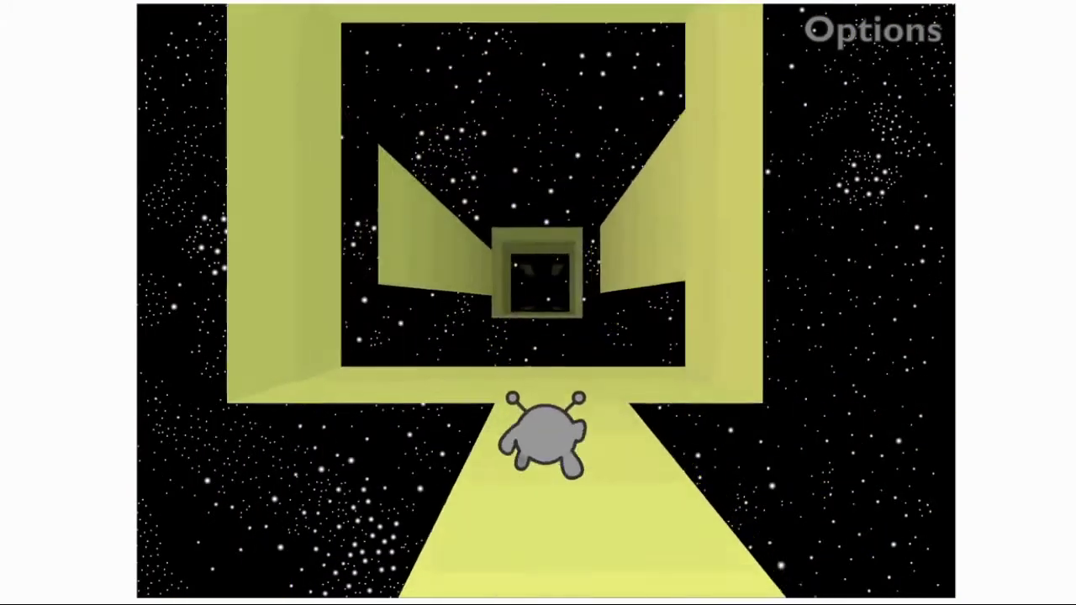
key("Left")
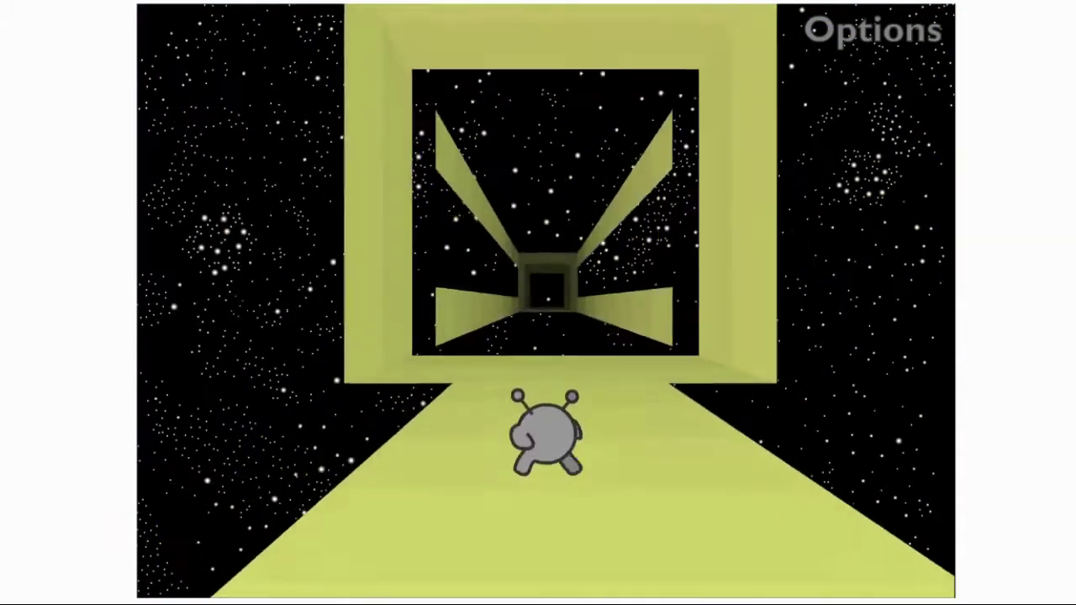
key("Left")
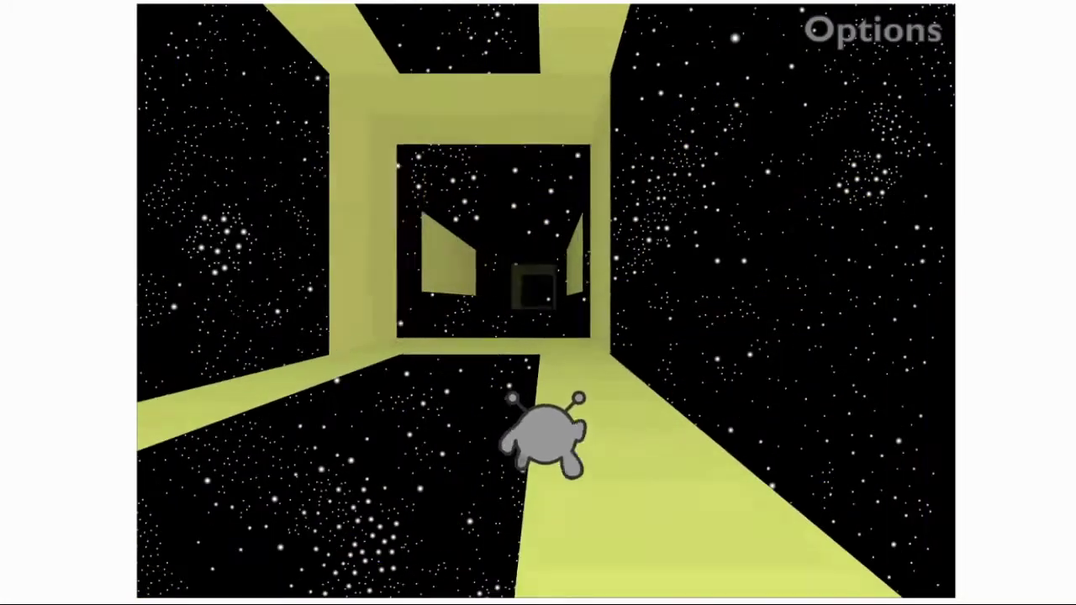
key("Left")
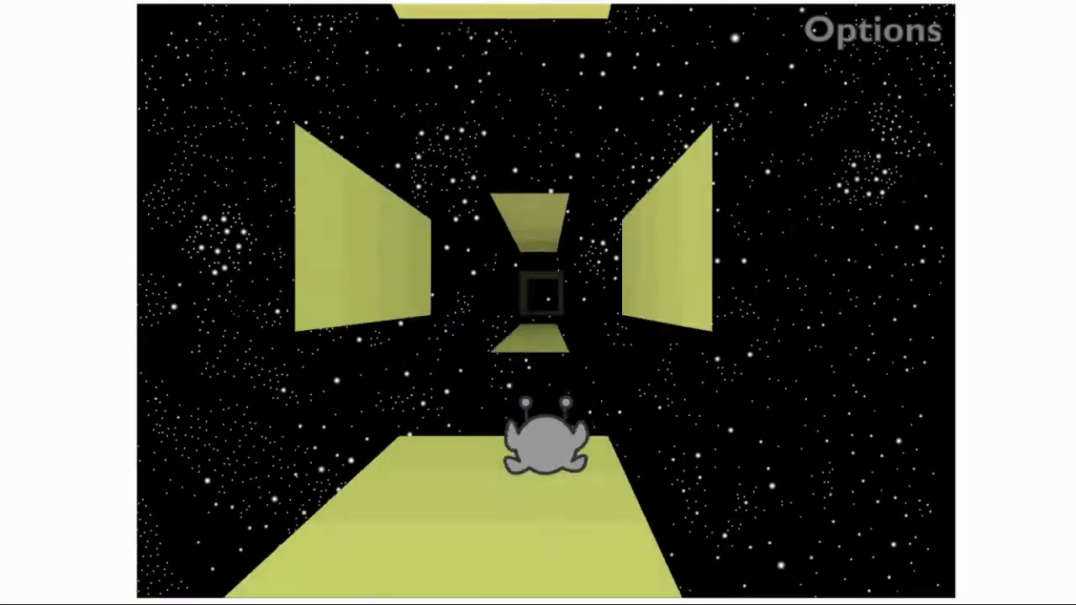
key("Right")
key("Left")
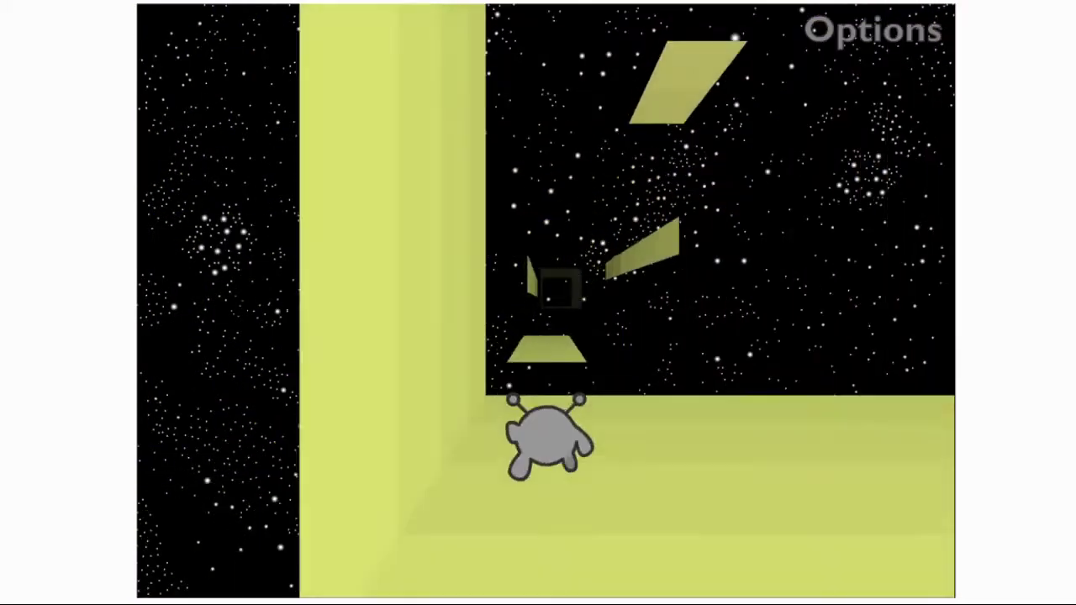
key("space")
key("Left")
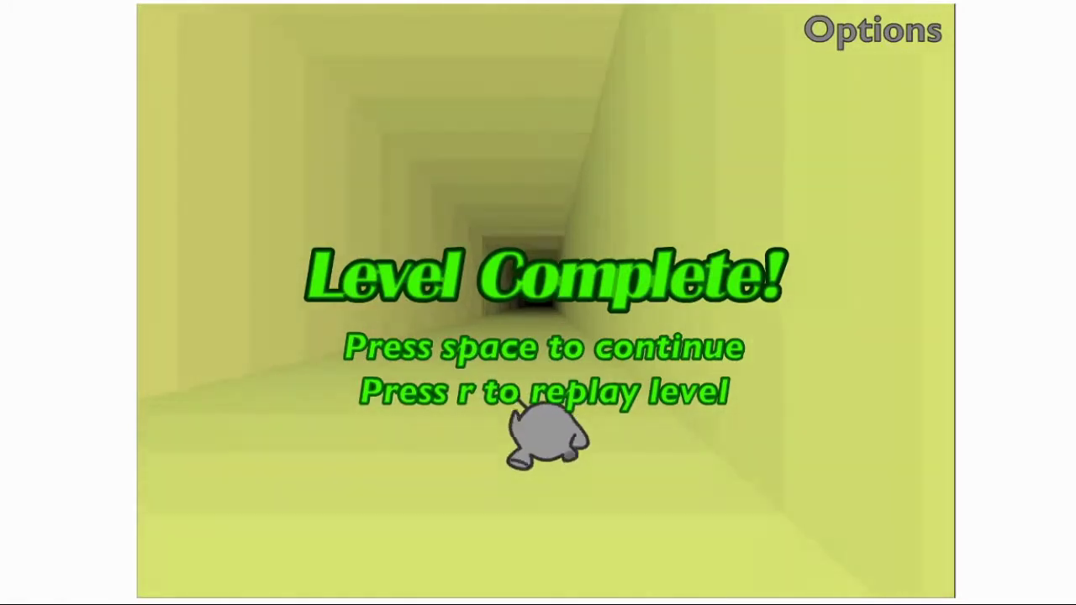
Step: Start the yellow level and jump the first gap from the left to the right wall
key("space")
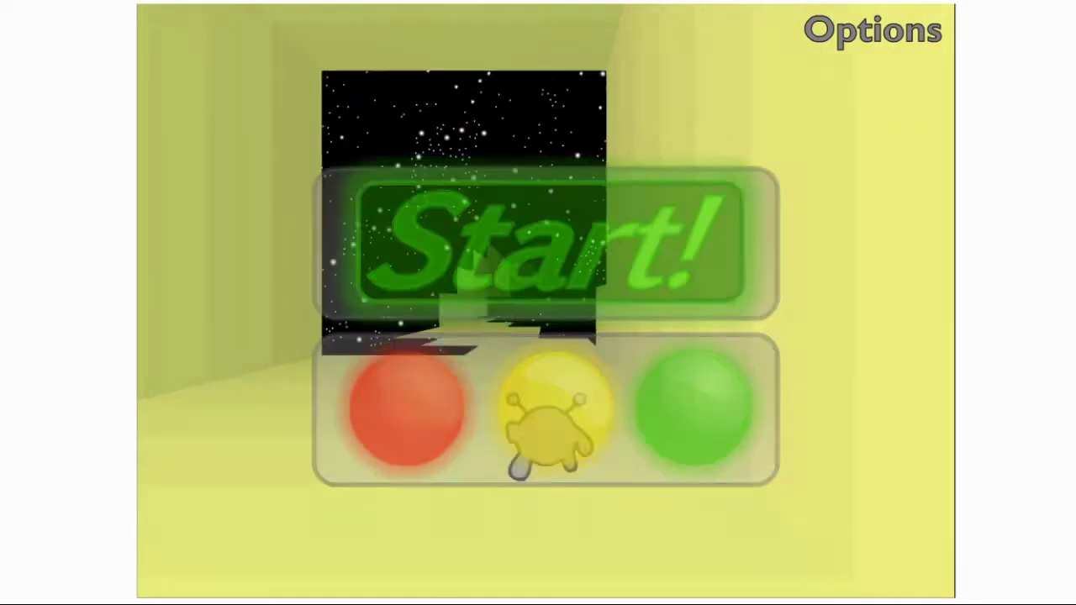
key("Left")
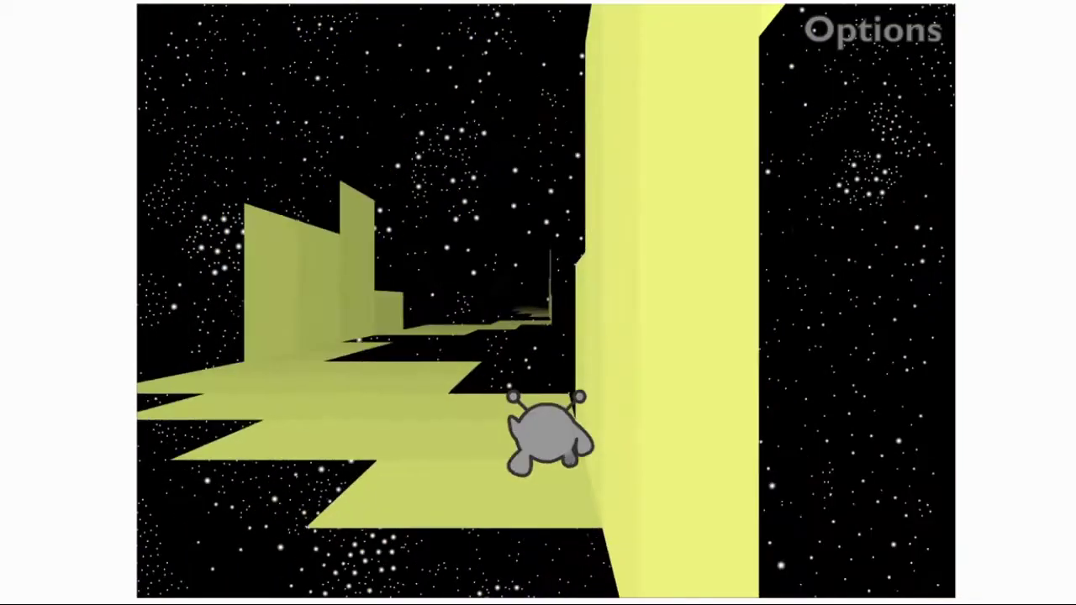
key("space")
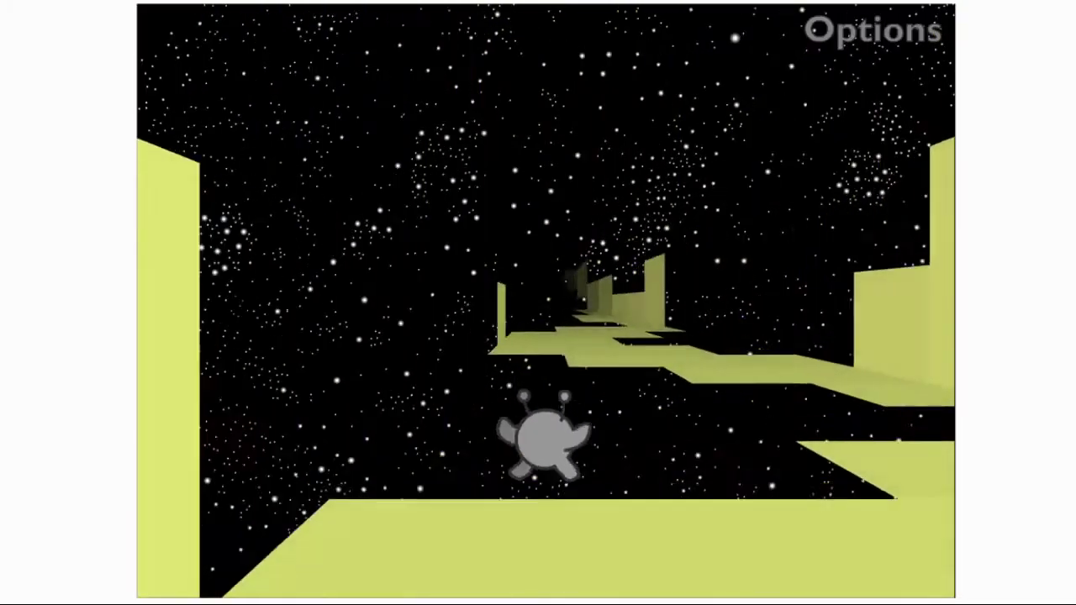
key("Right")
key("Left")
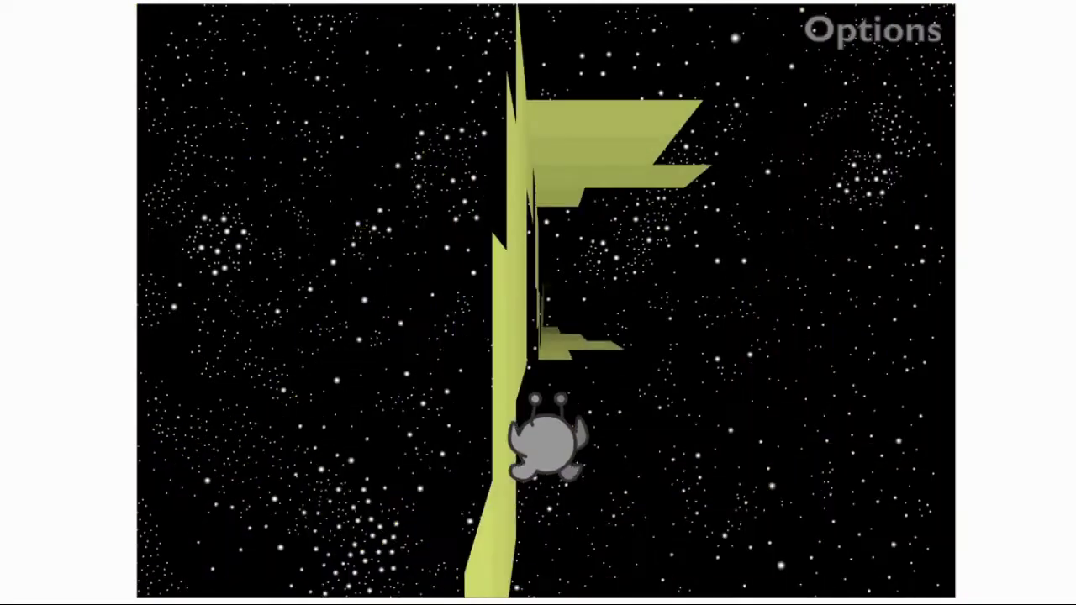
key("Right")
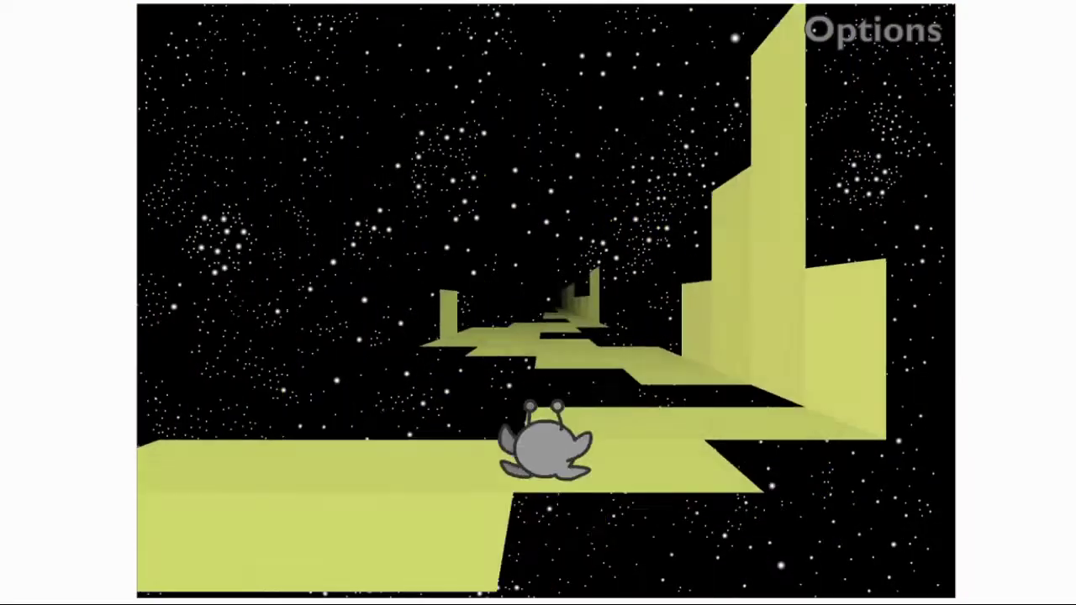
Step: Weave between left and right wall platforms past gaps into the enclosed checkered tunnel
key("Right")
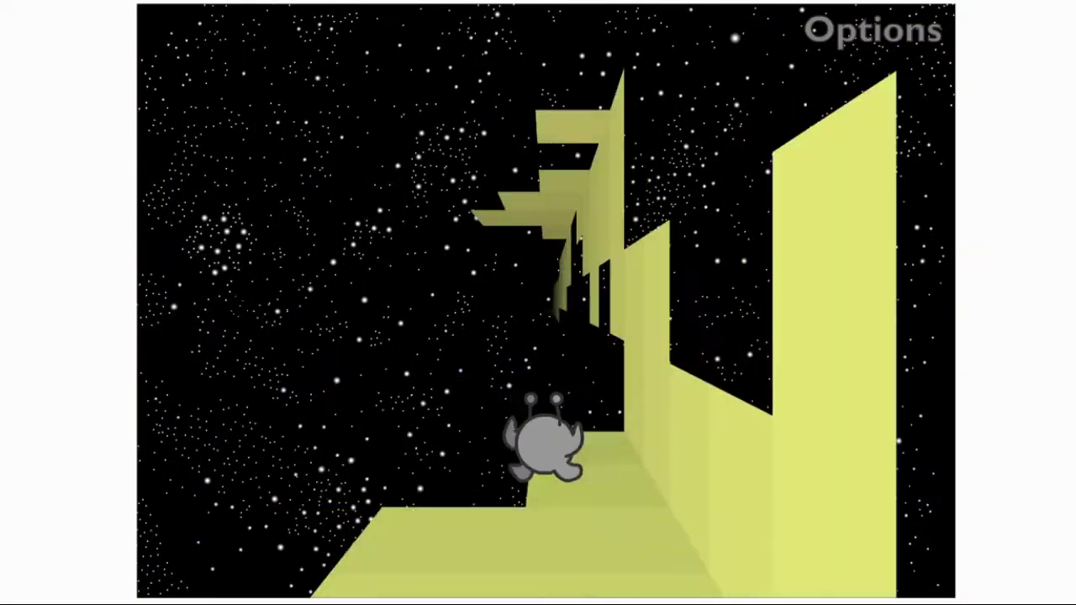
key("Left")
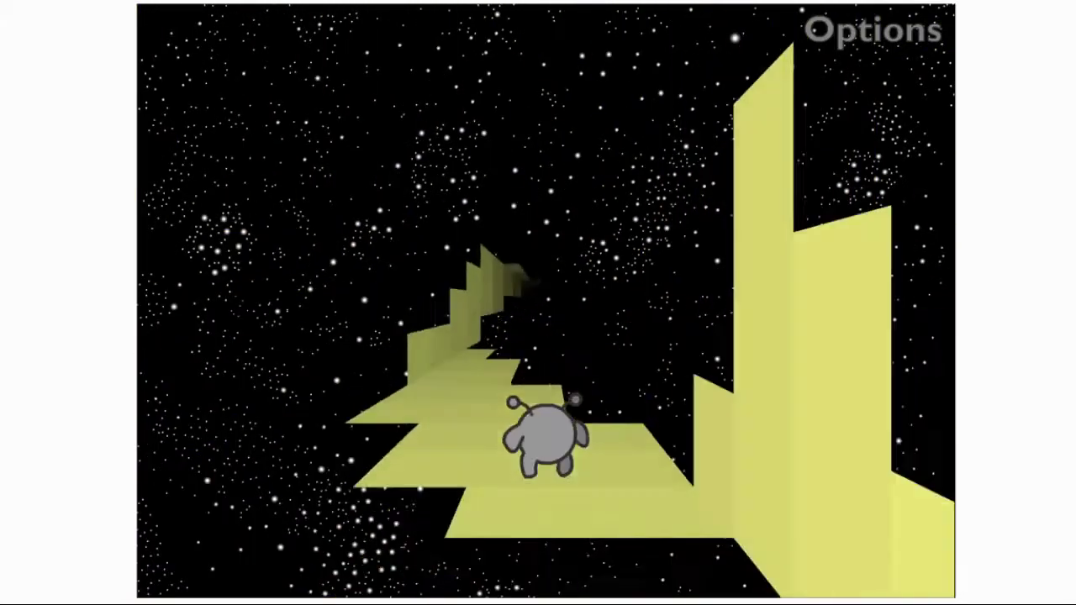
key("Right")
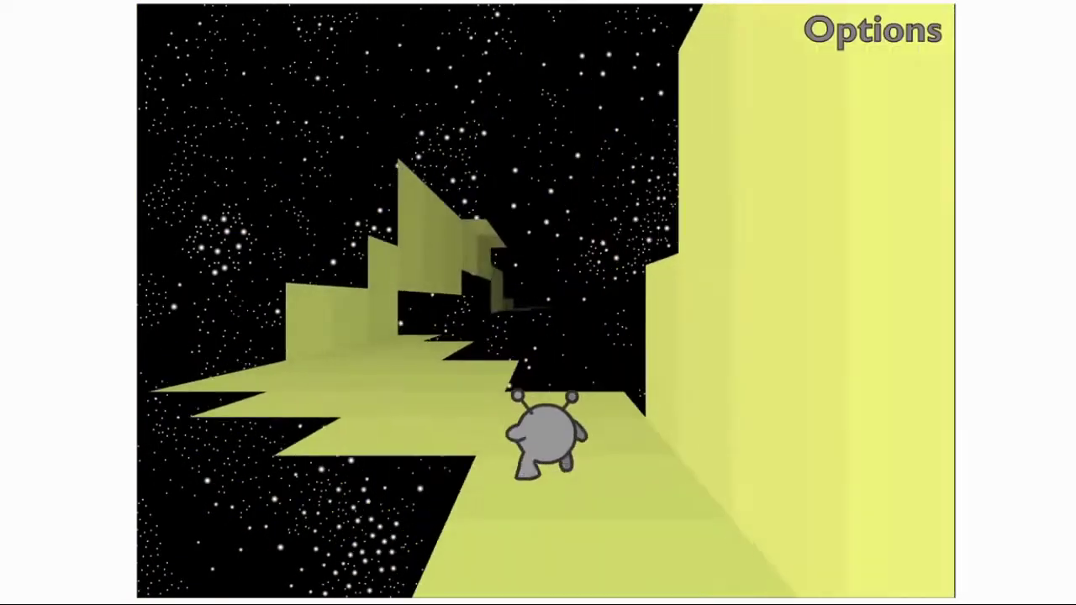
key("Left")
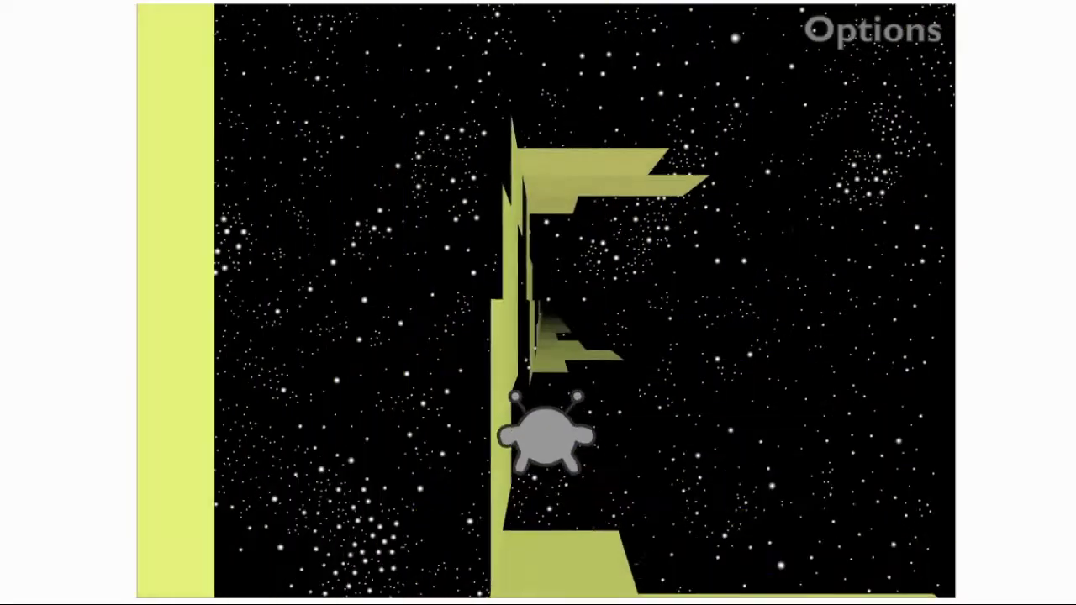
key("Left")
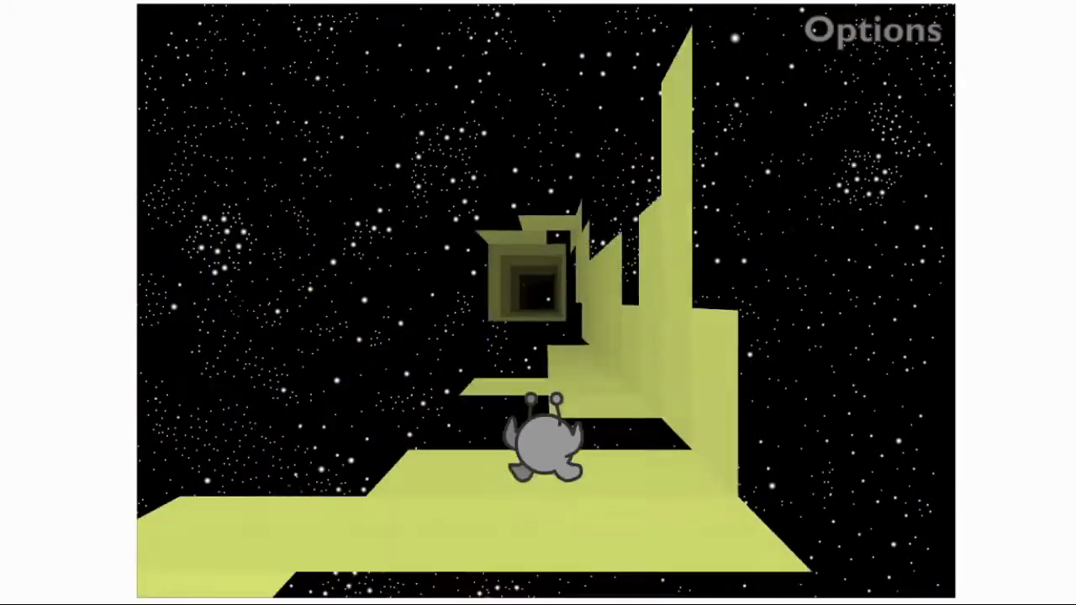
key("Right")
key("Left")
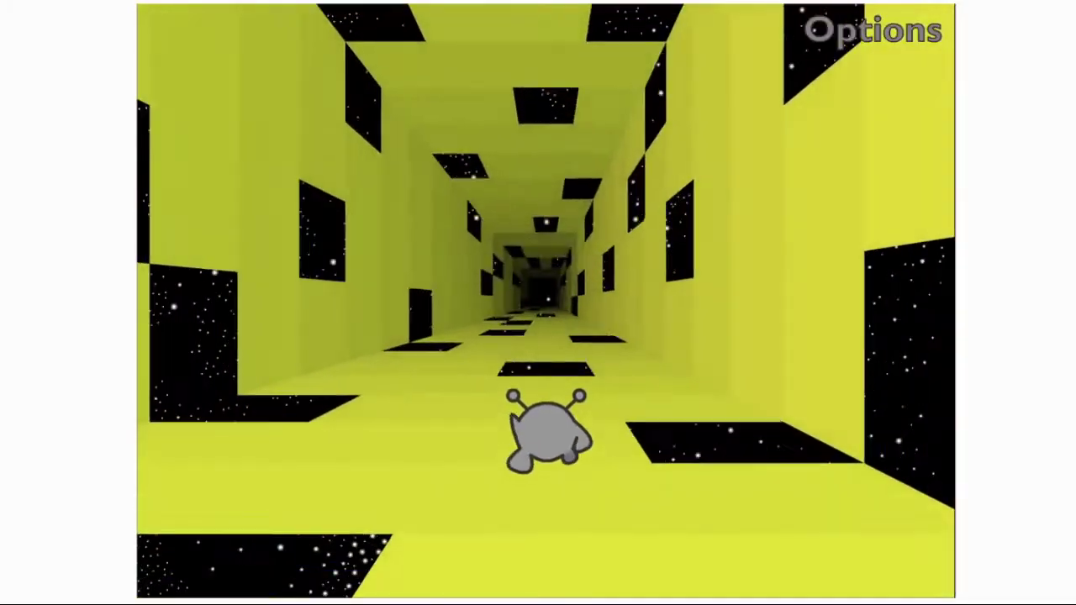
Step: Alternate between left and right walls through the checkered tunnel, dodging the space holes
key("Left")
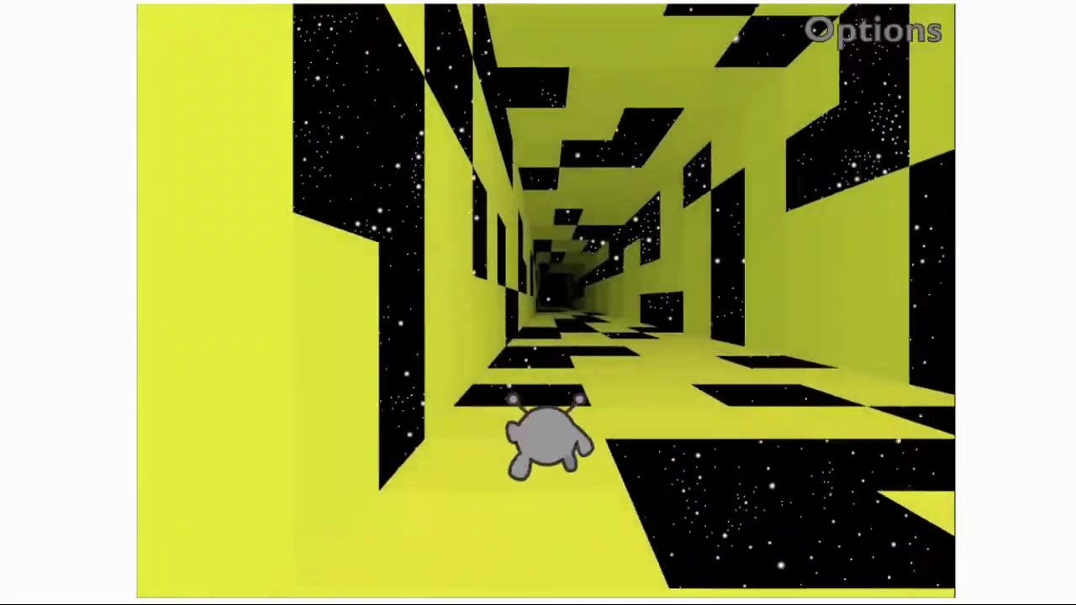
key("Right")
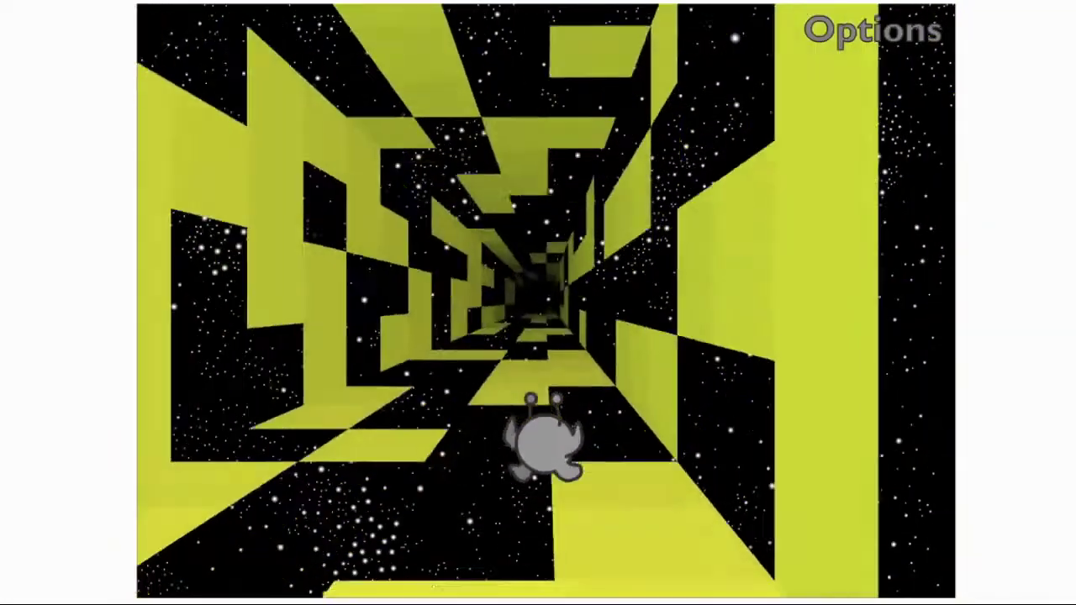
key("Left")
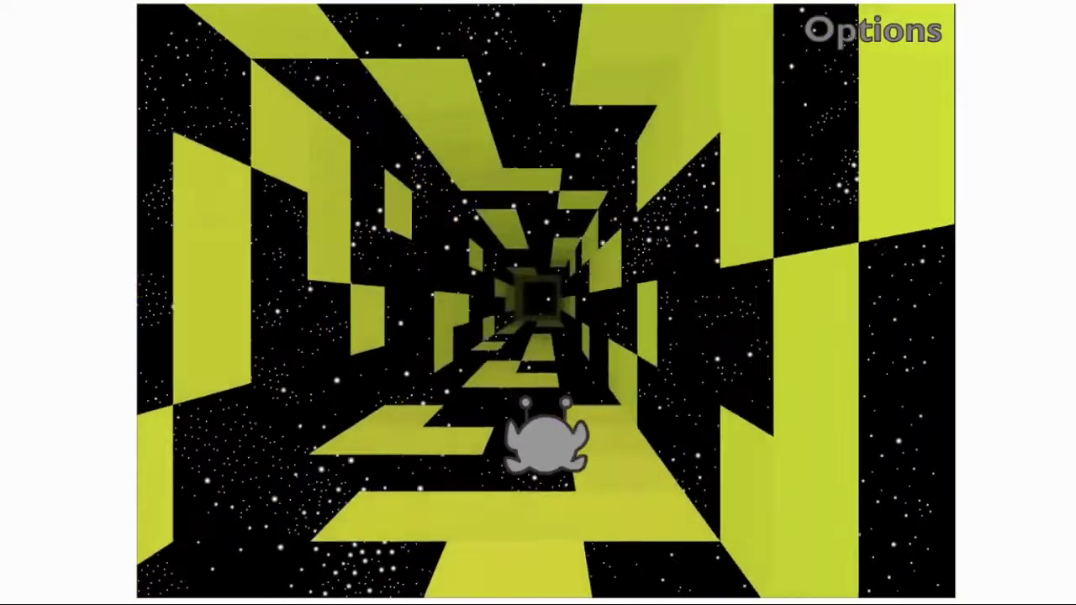
key("Right")
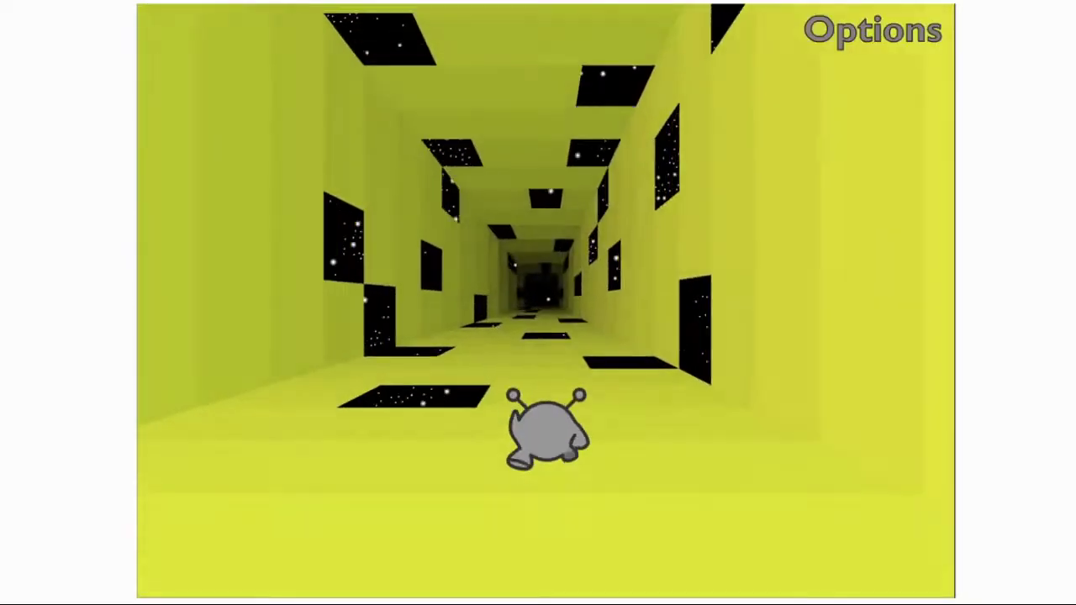
key("Left")
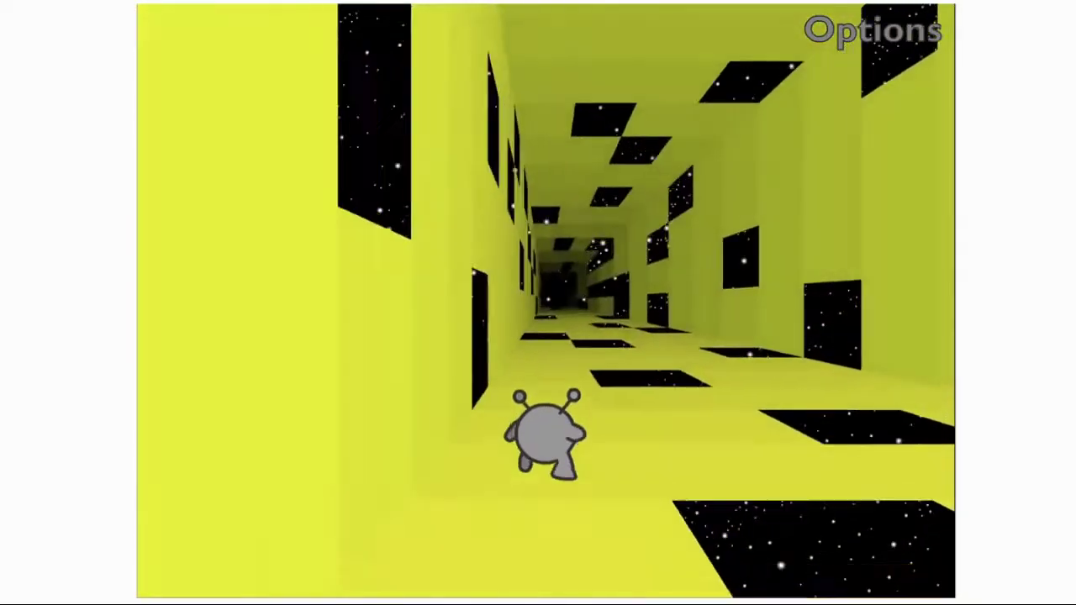
key("Left")
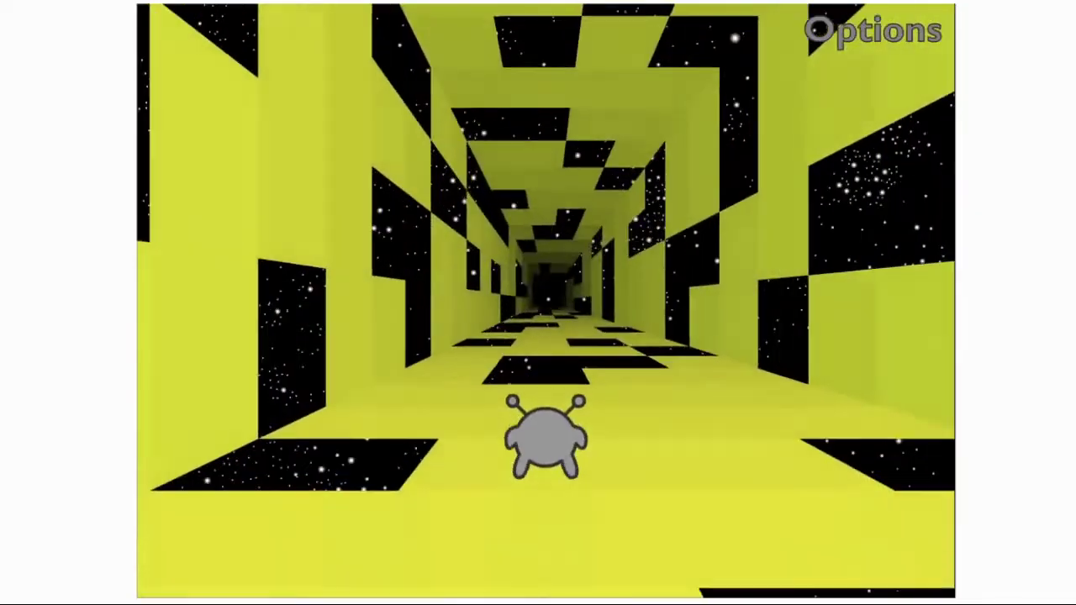
key("Left")
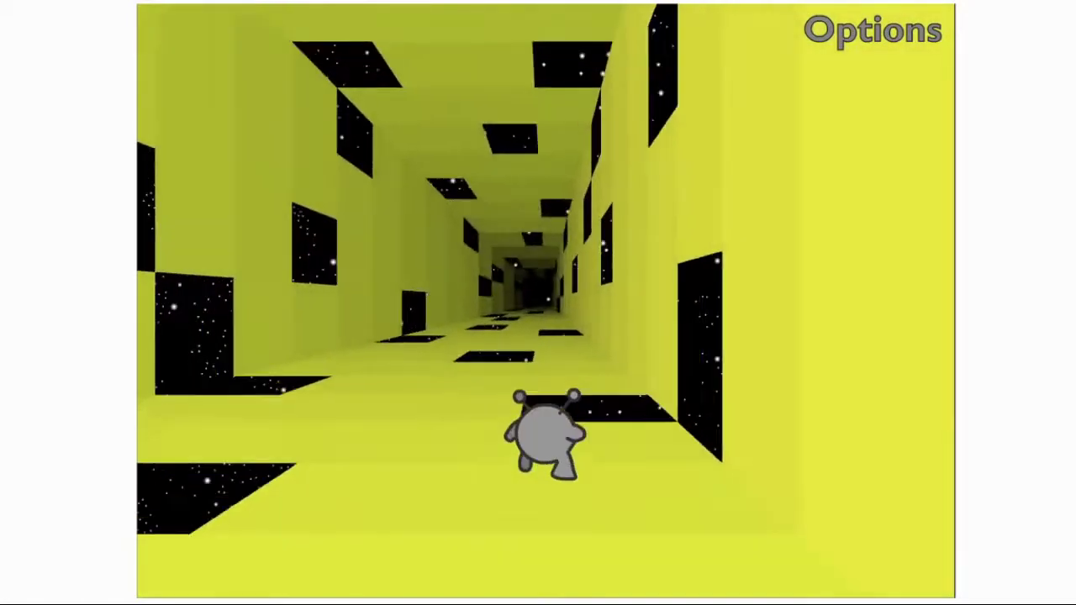
key("Left")
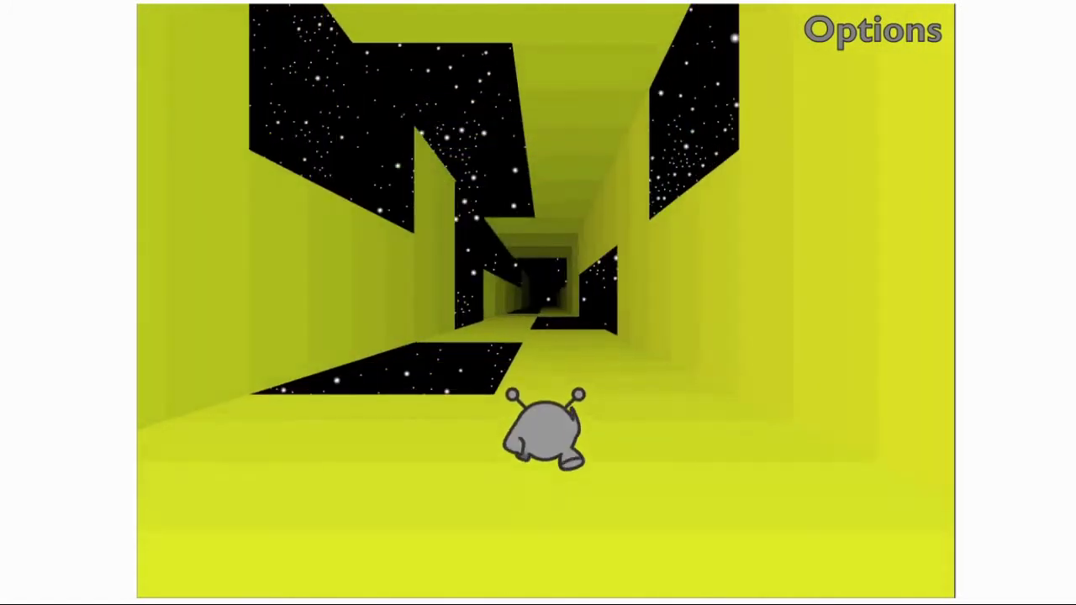
key("Left")
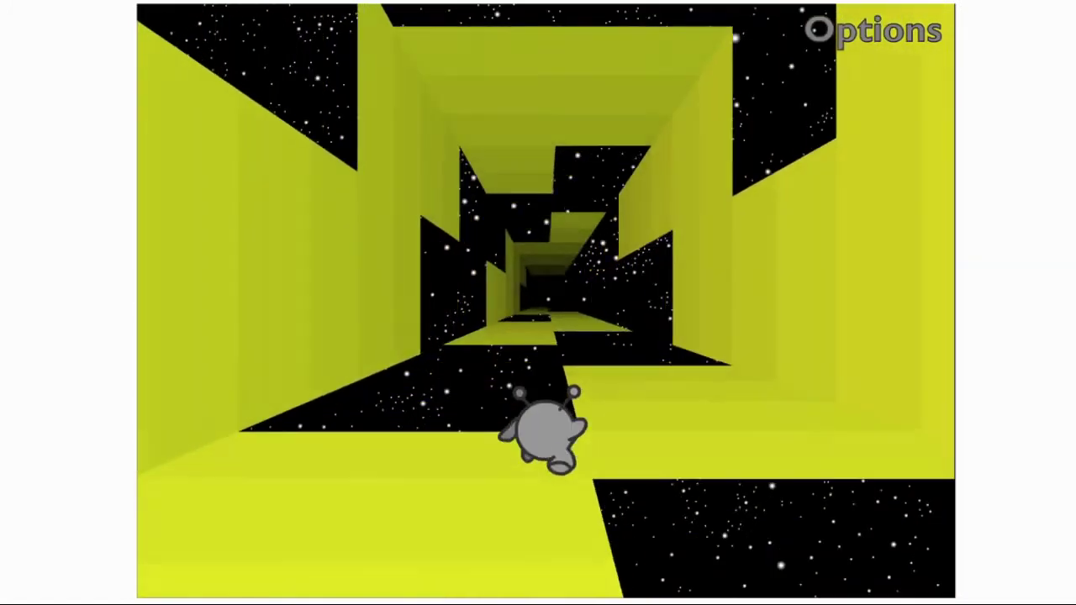